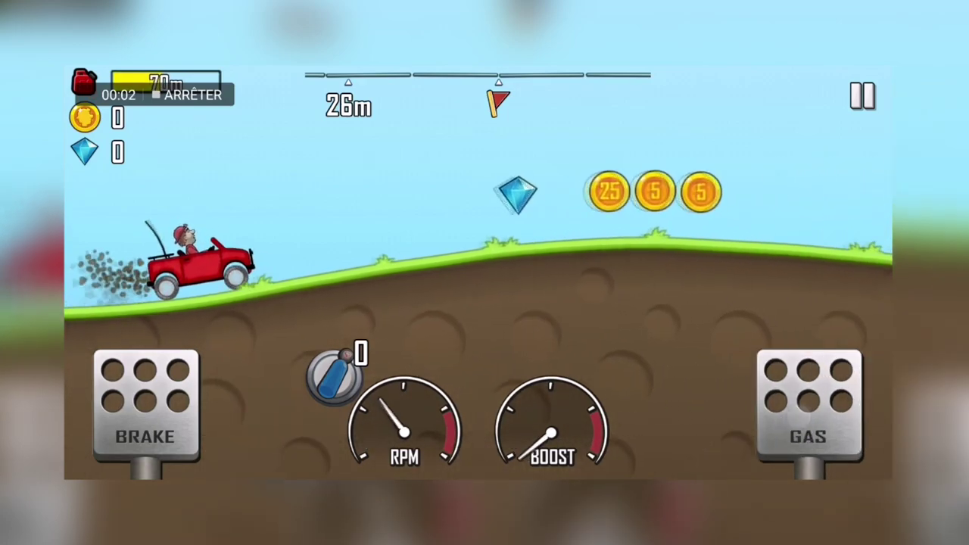
Drive the red car up the hills and across the bridge, grabbing coins and the fuel canister.
{"action": "left_click", "coordinate": [807, 407]}
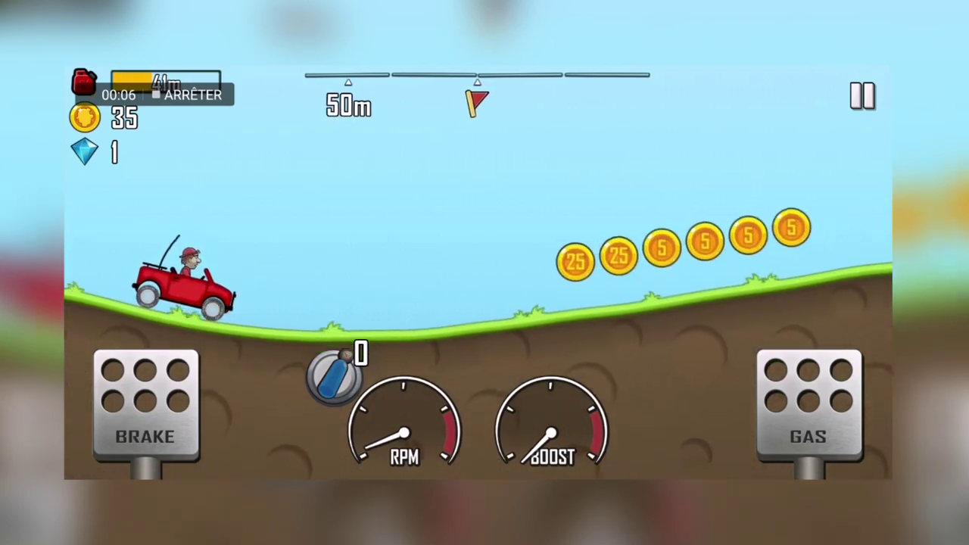
{"action": "left_click", "coordinate": [810, 413]}
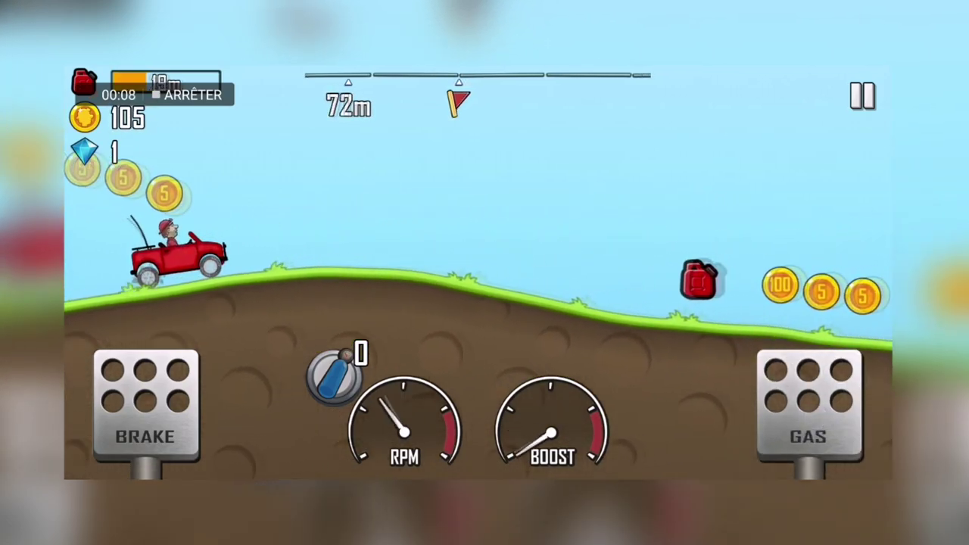
{"action": "left_click", "coordinate": [809, 407]}
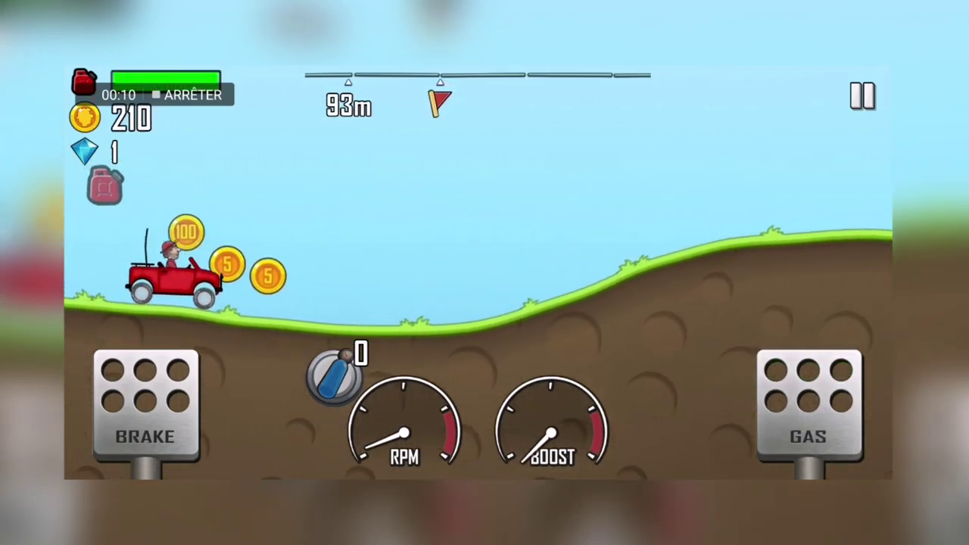
{"action": "left_click", "coordinate": [807, 408]}
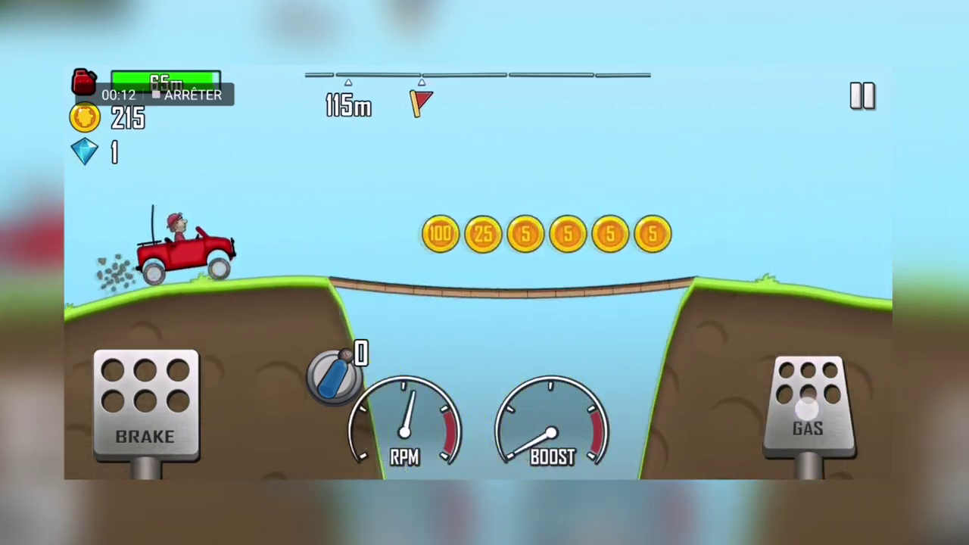
{"action": "left_click", "coordinate": [807, 409]}
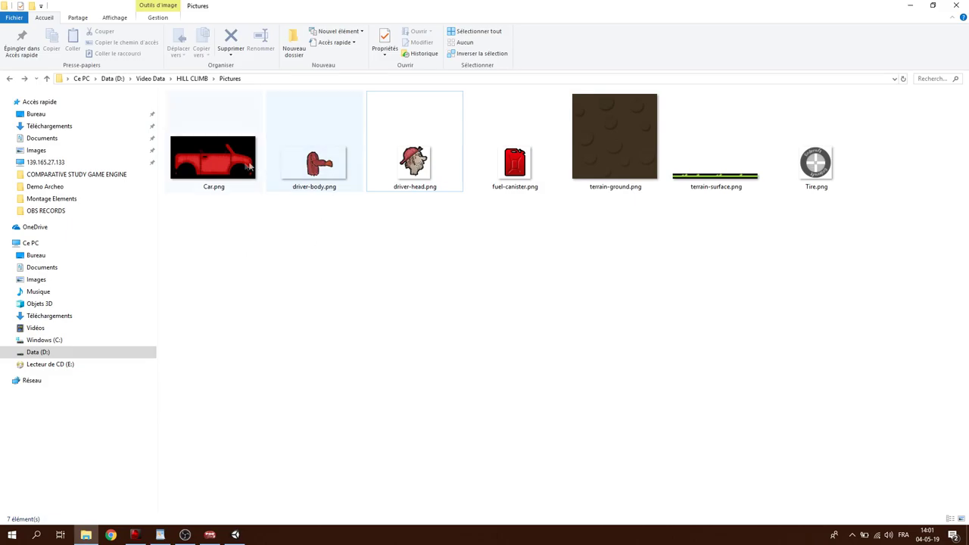
Drag all seven PNG images, Car.png onward, from Pictures into Unity's Assets panel.
{"action": "key", "text": "Home"}
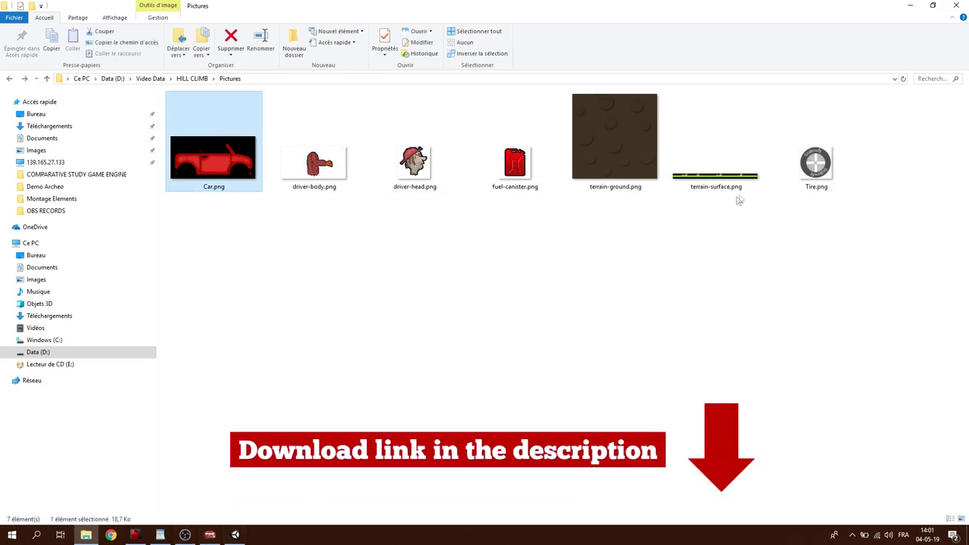
{"action": "left_click", "coordinate": [774, 171], "text": "shift"}
{"action": "left_click_drag", "start_coordinate": [443, 174], "coordinate": [672, 421]}
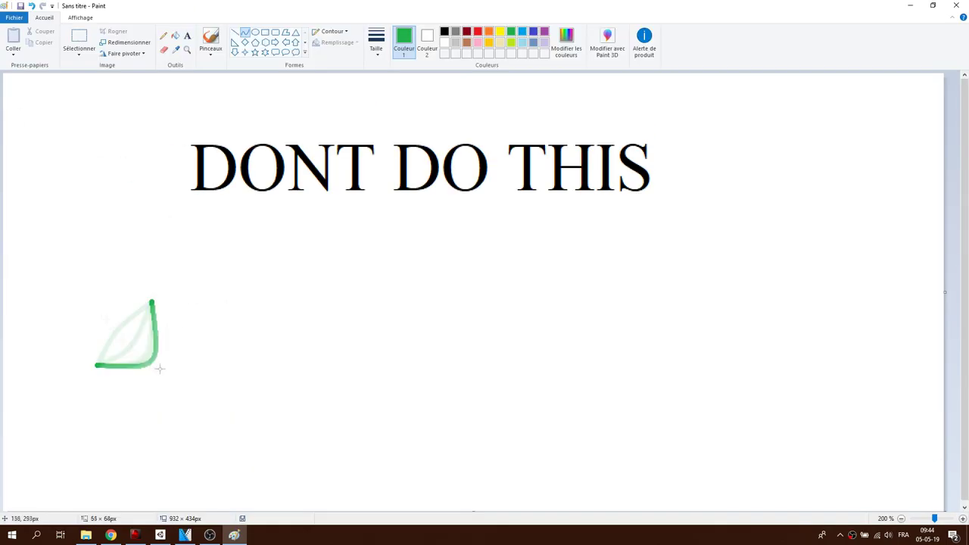
Draw a wavy green hill outline, close it with brown lines and bucket-fill it brown.
{"action": "mouse_move", "coordinate": [151, 303]}
{"action": "left_mouse_down"}
{"action": "mouse_move", "coordinate": [401, 357]}
{"action": "mouse_move", "coordinate": [558, 227]}
{"action": "mouse_move", "coordinate": [669, 226]}
{"action": "mouse_move", "coordinate": [888, 314]}
{"action": "left_mouse_up"}
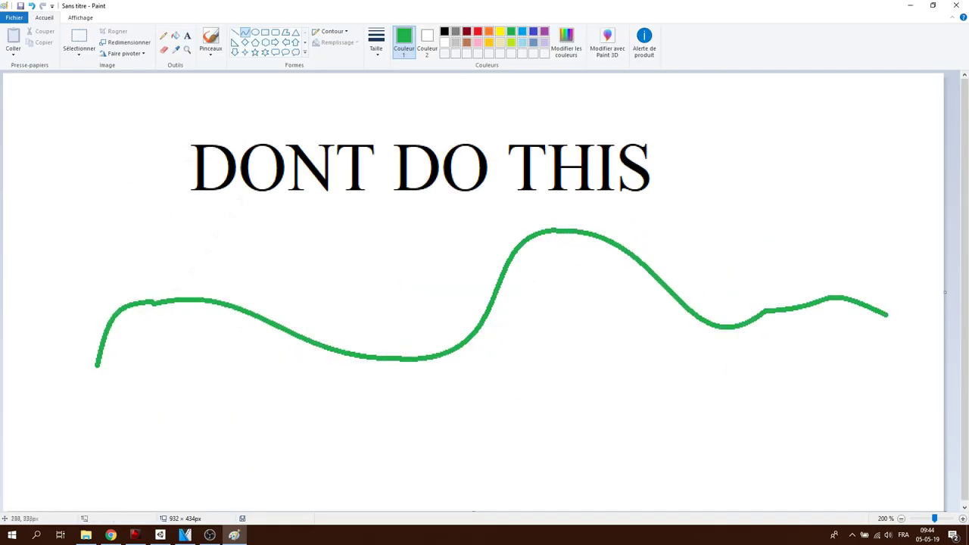
{"action": "left_click", "coordinate": [234, 31]}
{"action": "left_click_drag", "start_coordinate": [97, 363], "coordinate": [90, 430]}
{"action": "left_click_drag", "start_coordinate": [91, 430], "coordinate": [894, 429]}
{"action": "left_click_drag", "start_coordinate": [894, 429], "coordinate": [888, 314]}
{"action": "left_click", "coordinate": [176, 36]}
{"action": "left_click", "coordinate": [558, 364]}
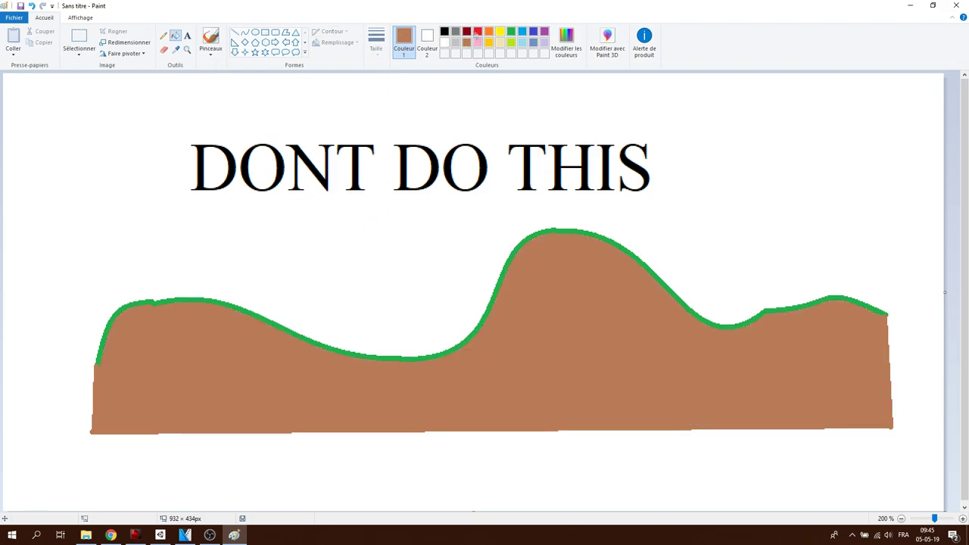
Draw darker brown ellipse holes on the brown hill.
{"action": "left_click", "coordinate": [256, 31]}
{"action": "left_click", "coordinate": [566, 42]}
{"action": "left_click", "coordinate": [389, 336]}
{"action": "left_click_drag", "start_coordinate": [138, 345], "coordinate": [173, 377]}
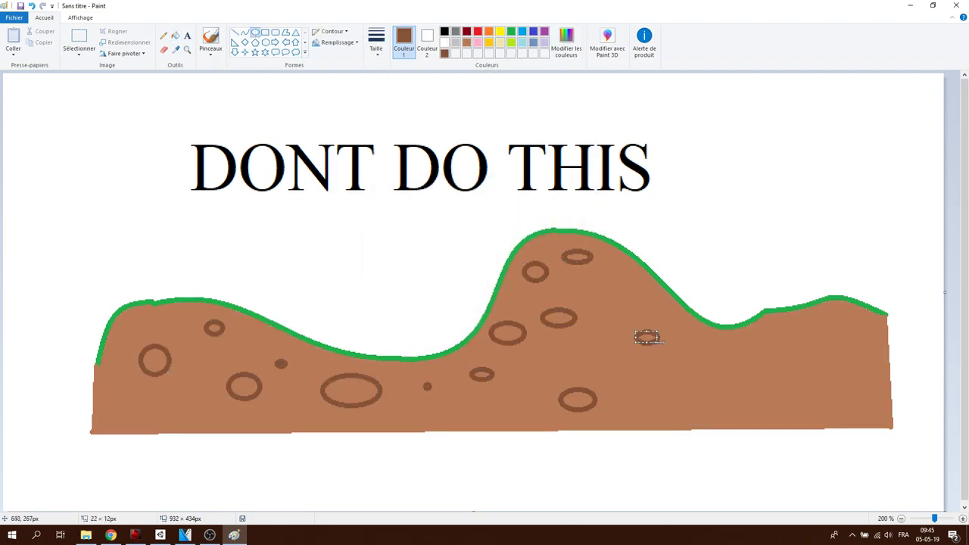
{"action": "left_click_drag", "start_coordinate": [766, 362], "coordinate": [843, 416]}
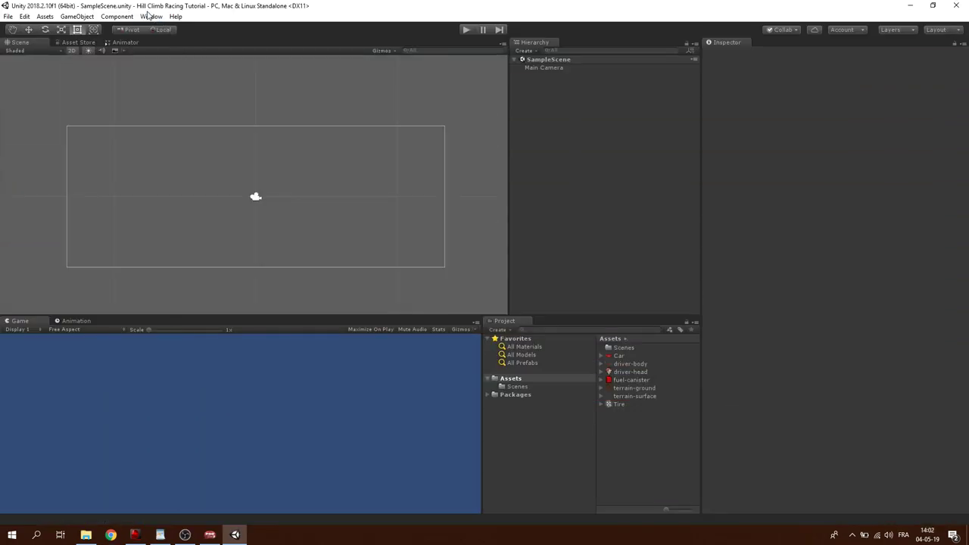
{"action": "left_click", "coordinate": [151, 16]}
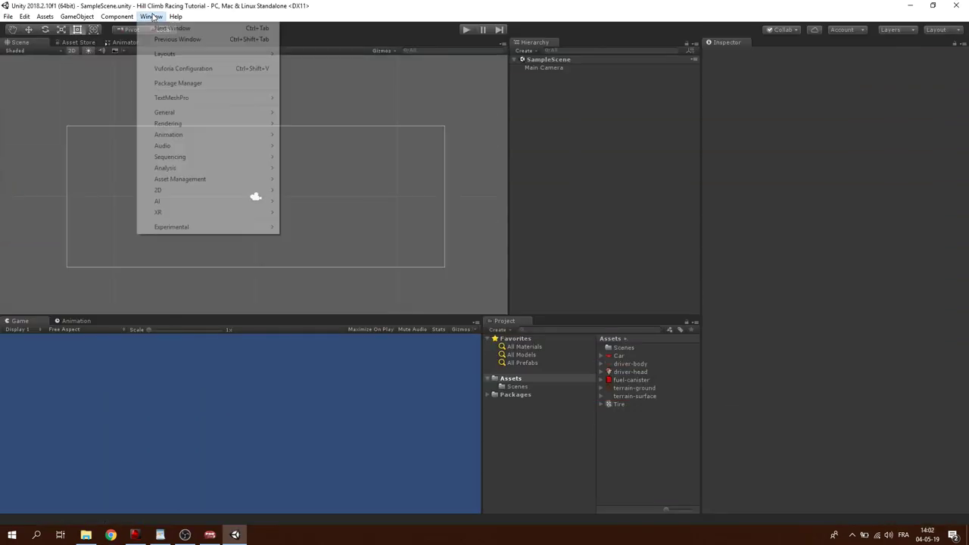
Install the 2D SpriteShape package from the Package Manager.
{"action": "left_click", "coordinate": [182, 83]}
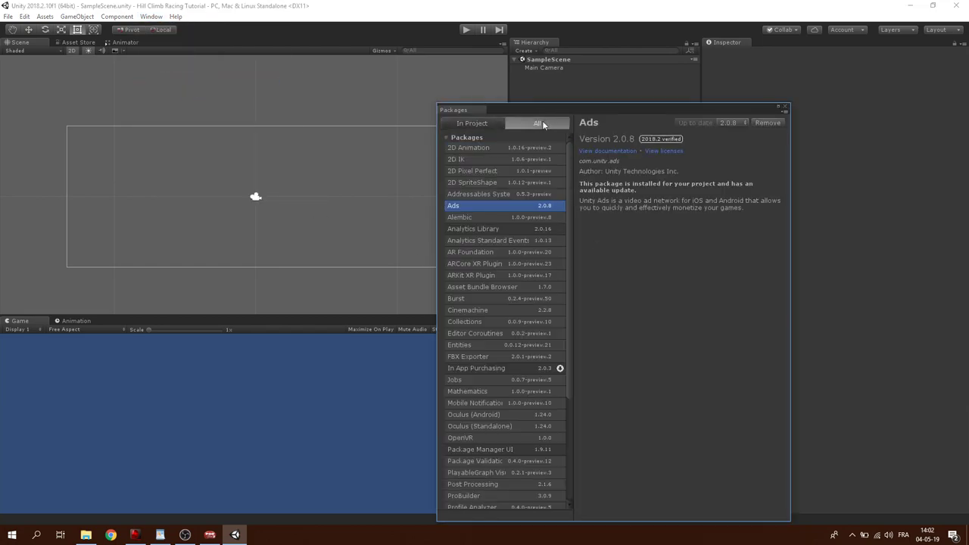
{"action": "left_click", "coordinate": [490, 183]}
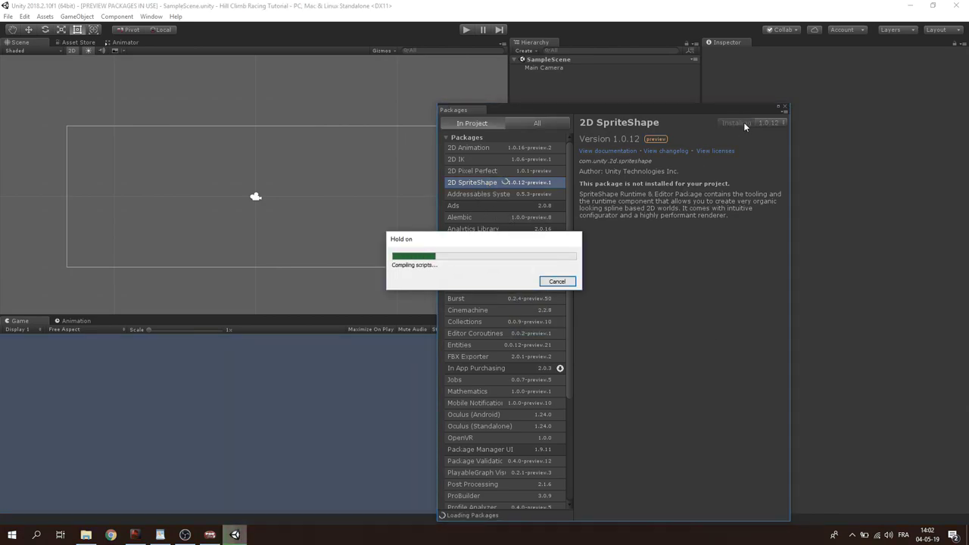
{"action": "left_click", "coordinate": [785, 107]}
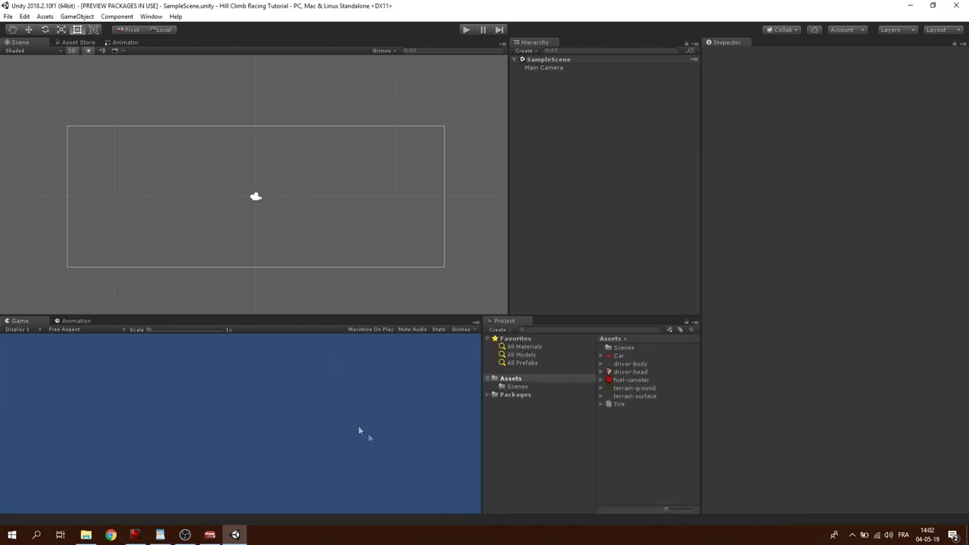
Create a New SpriteShapeProfile (Shape) asset and set terrain-ground as its Fill Texture.
{"action": "right_click", "coordinate": [610, 421]}
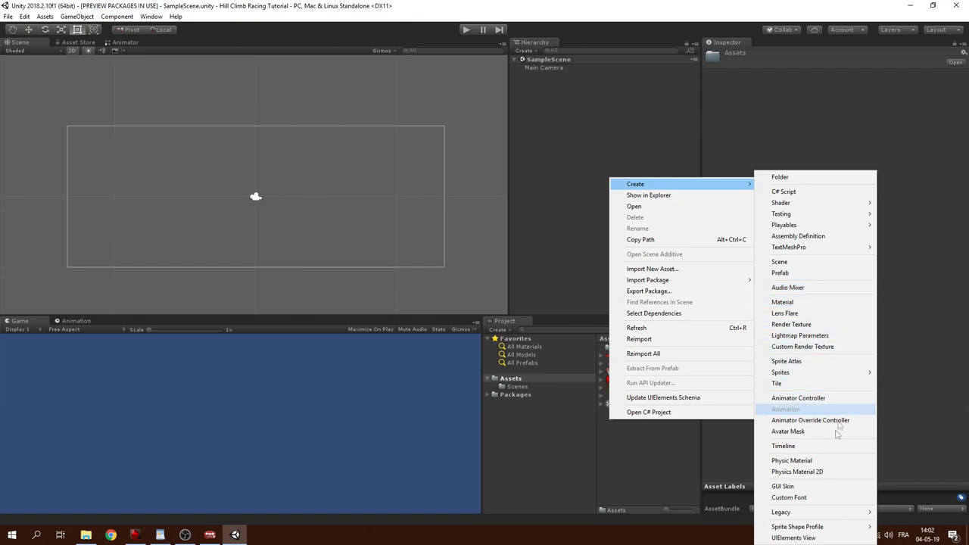
{"action": "mouse_move", "coordinate": [682, 184]}
{"action": "mouse_move", "coordinate": [797, 526]}
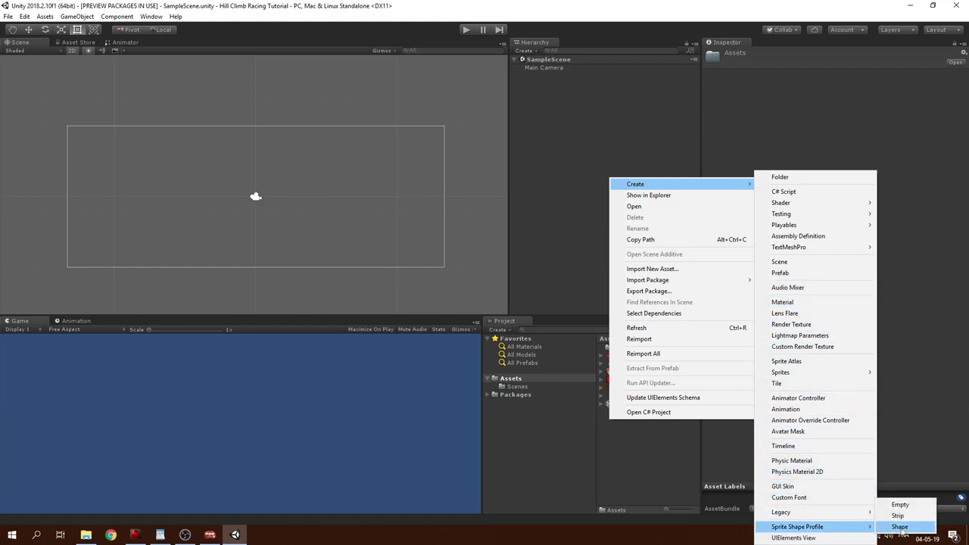
{"action": "left_click", "coordinate": [900, 527]}
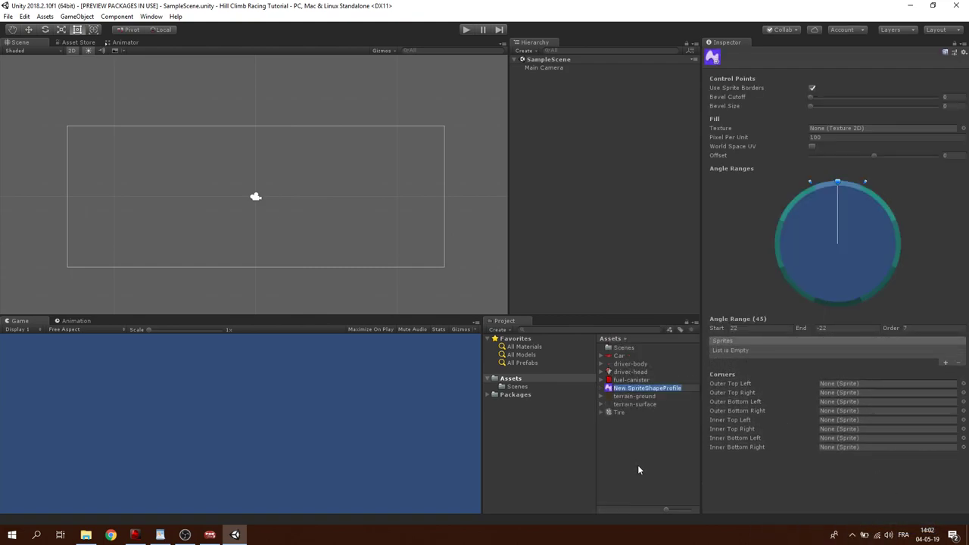
{"action": "key", "text": "Return"}
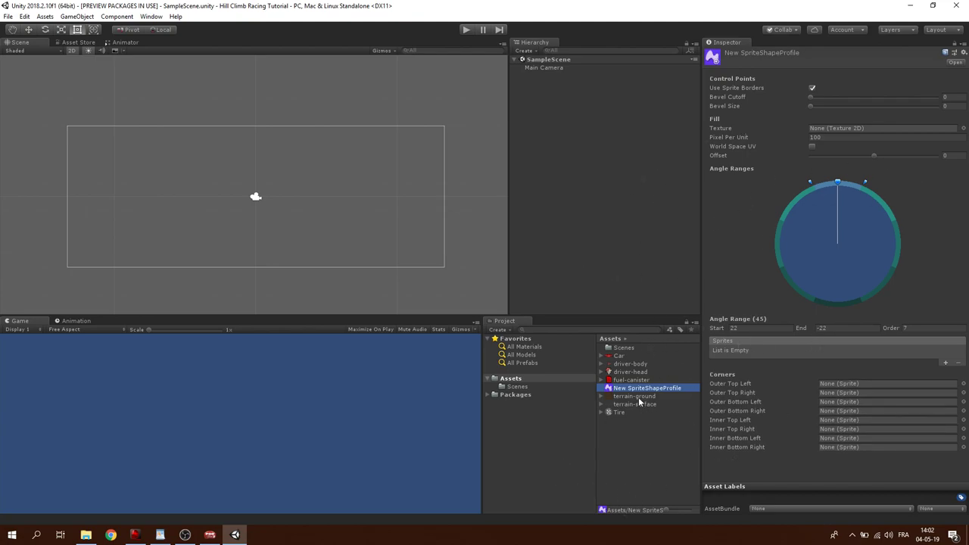
{"action": "left_click_drag", "start_coordinate": [638, 396], "coordinate": [837, 131]}
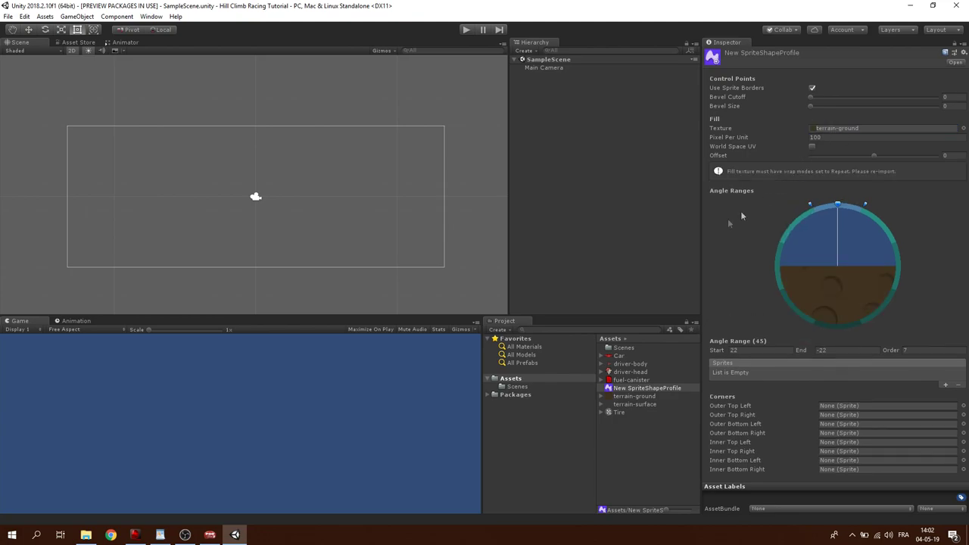
{"action": "left_click", "coordinate": [535, 97]}
{"action": "right_click", "coordinate": [535, 97]}
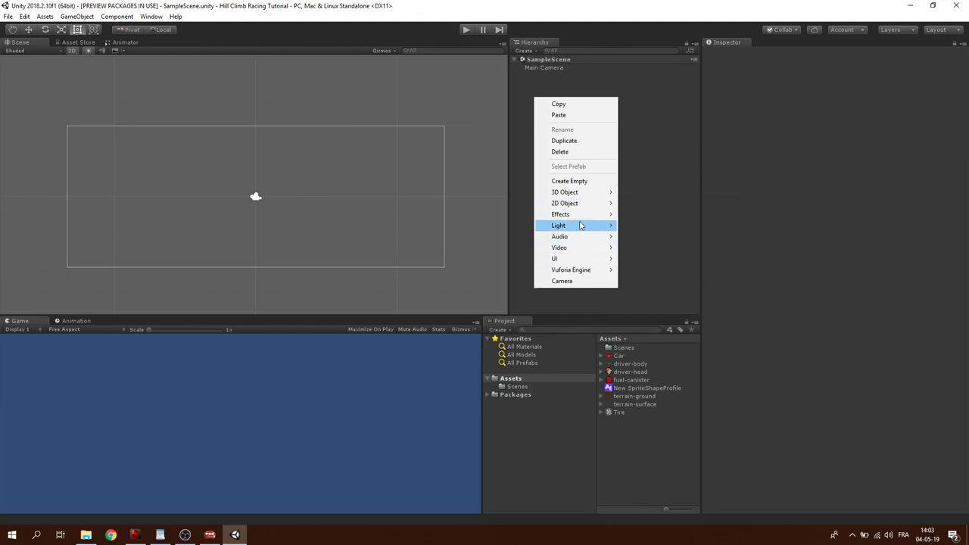
{"action": "mouse_move", "coordinate": [575, 203]}
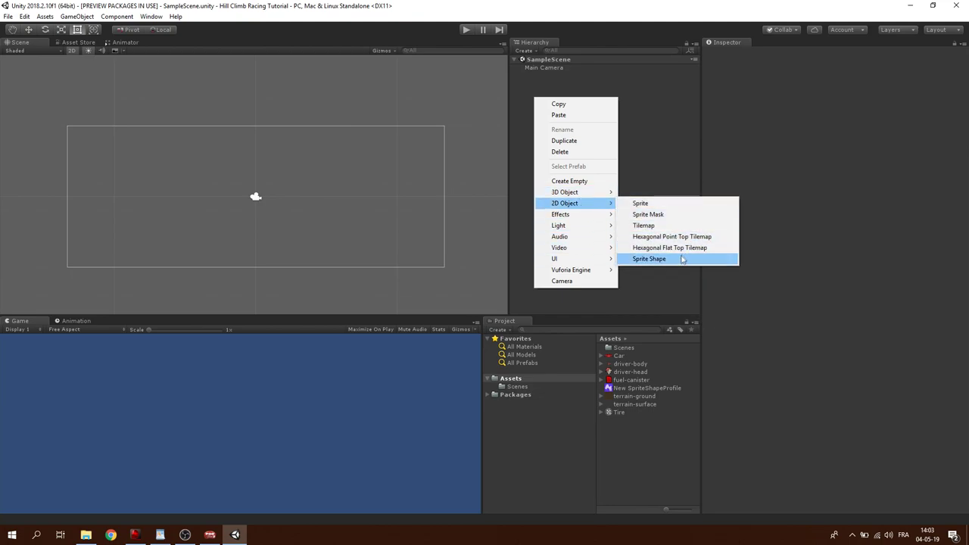
Add a 2D Sprite Shape object and assign New SpriteShapeProfile to its SpriteShape field.
{"action": "left_click", "coordinate": [681, 259]}
{"action": "left_click_drag", "start_coordinate": [639, 388], "coordinate": [640, 388]}
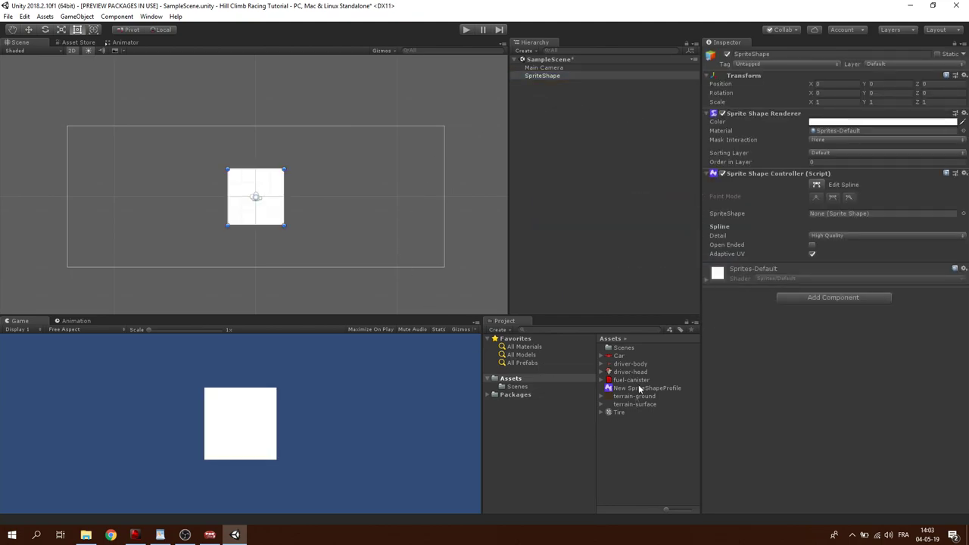
{"action": "left_click_drag", "start_coordinate": [819, 220], "coordinate": [825, 217]}
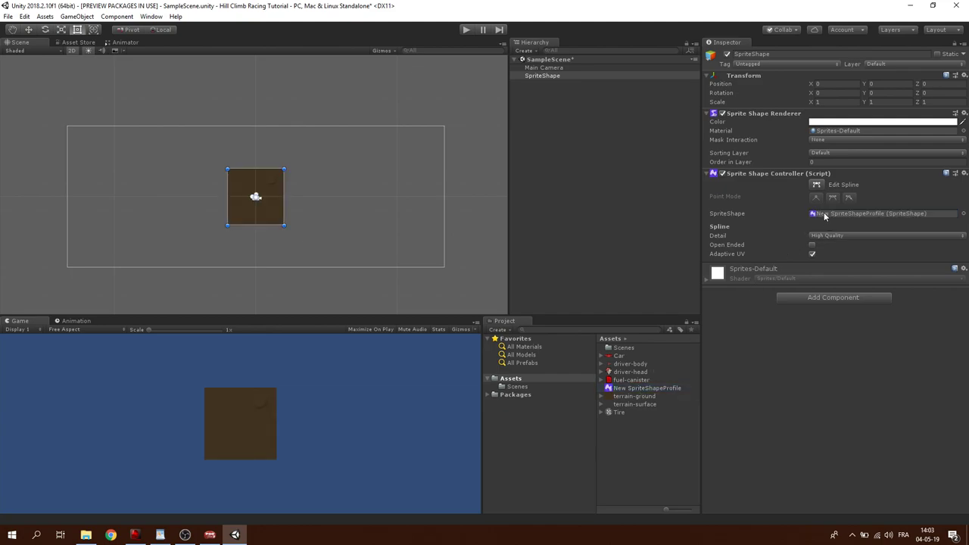
{"action": "scroll", "coordinate": [382, 198], "scroll_direction": "up", "scroll_amount": 2}
{"action": "scroll", "coordinate": [262, 192], "scroll_direction": "up", "scroll_amount": 2}
{"action": "scroll", "coordinate": [326, 190], "scroll_direction": "up", "scroll_amount": 3}
{"action": "middle_click_drag", "start_coordinate": [326, 196], "coordinate": [360, 196]}
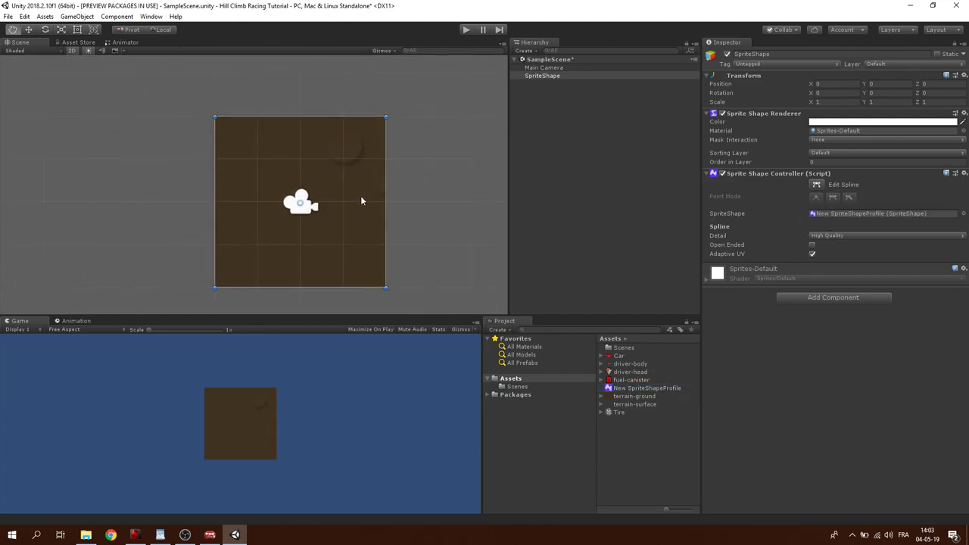
{"action": "scroll", "coordinate": [305, 230], "scroll_direction": "down", "scroll_amount": 2}
{"action": "scroll", "coordinate": [305, 230], "scroll_direction": "down", "scroll_amount": 2}
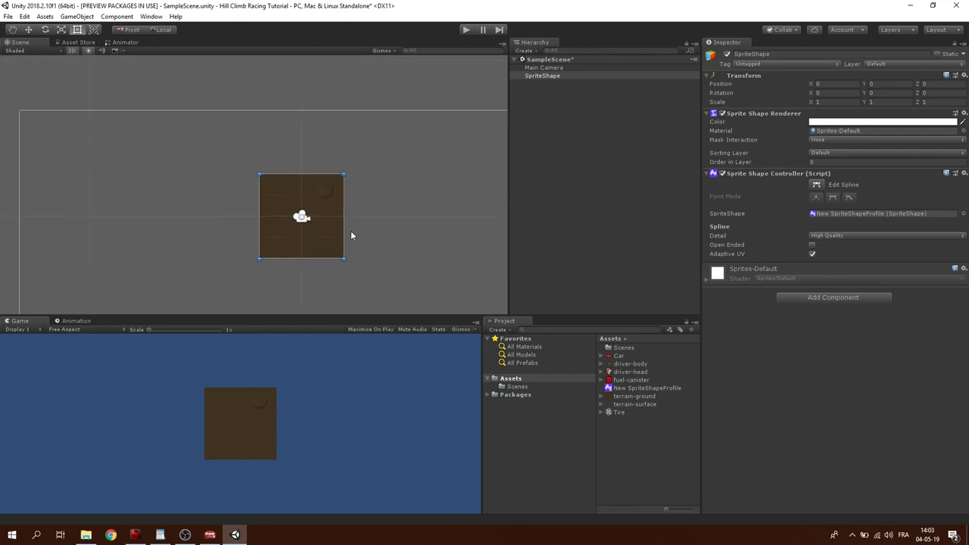
{"action": "scroll", "coordinate": [350, 230], "scroll_direction": "down", "scroll_amount": 2}
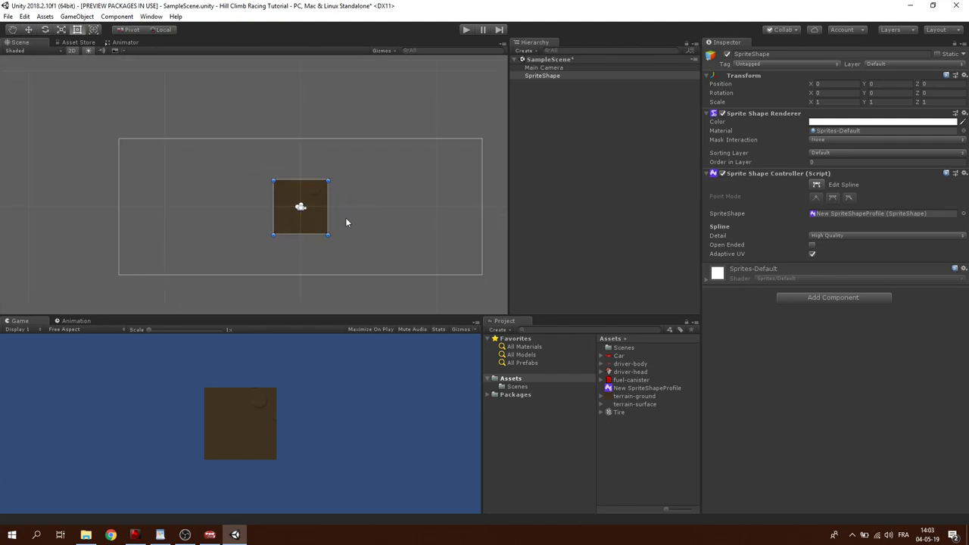
{"action": "scroll", "coordinate": [346, 218], "scroll_direction": "up", "scroll_amount": 3}
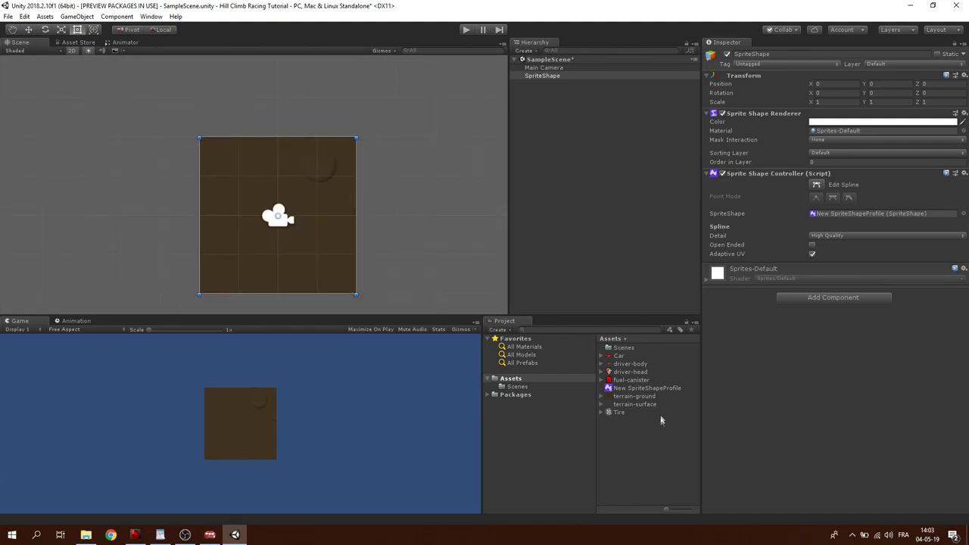
Add upper-left and upper-right angle ranges to the profile, each using the terrain-surface sprite.
{"action": "left_click", "coordinate": [655, 388]}
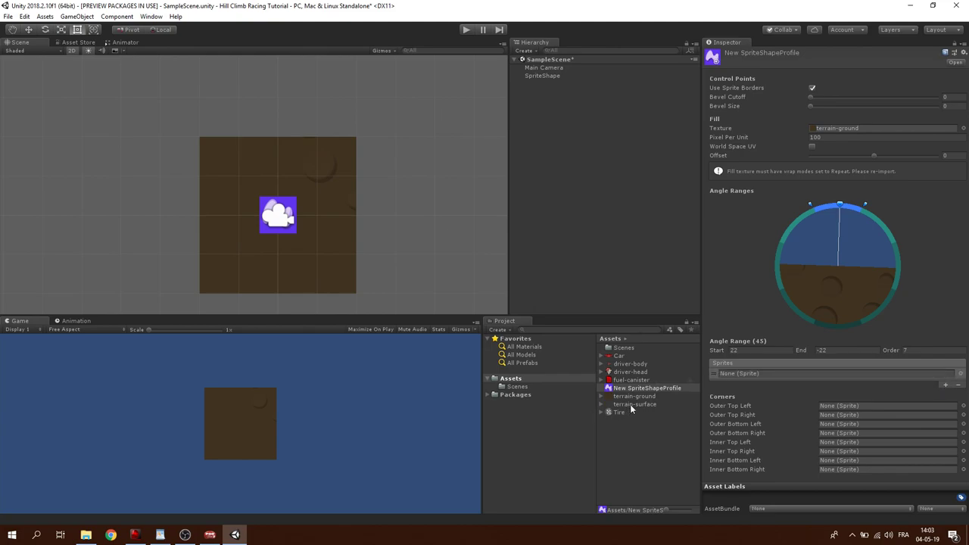
{"action": "left_click_drag", "start_coordinate": [632, 404], "coordinate": [748, 378]}
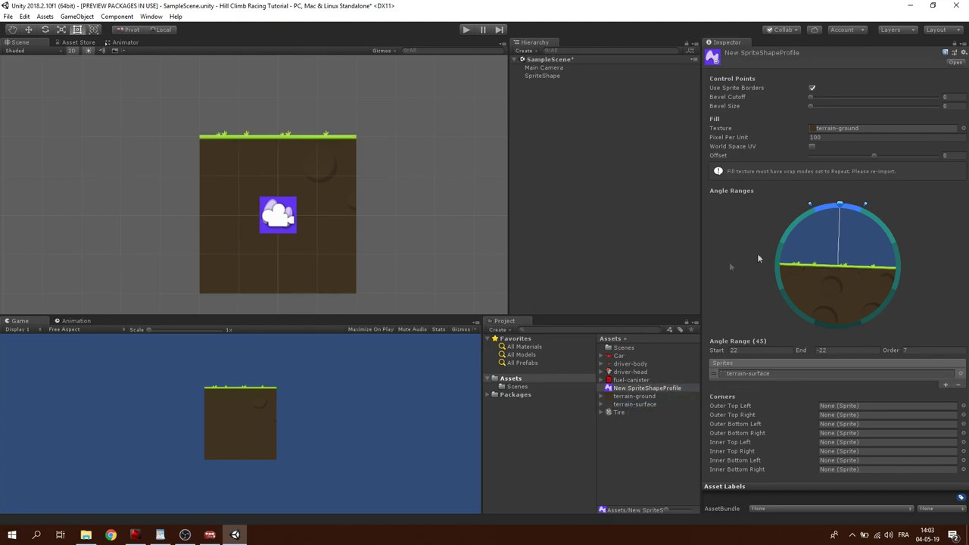
{"action": "left_click", "coordinate": [806, 220]}
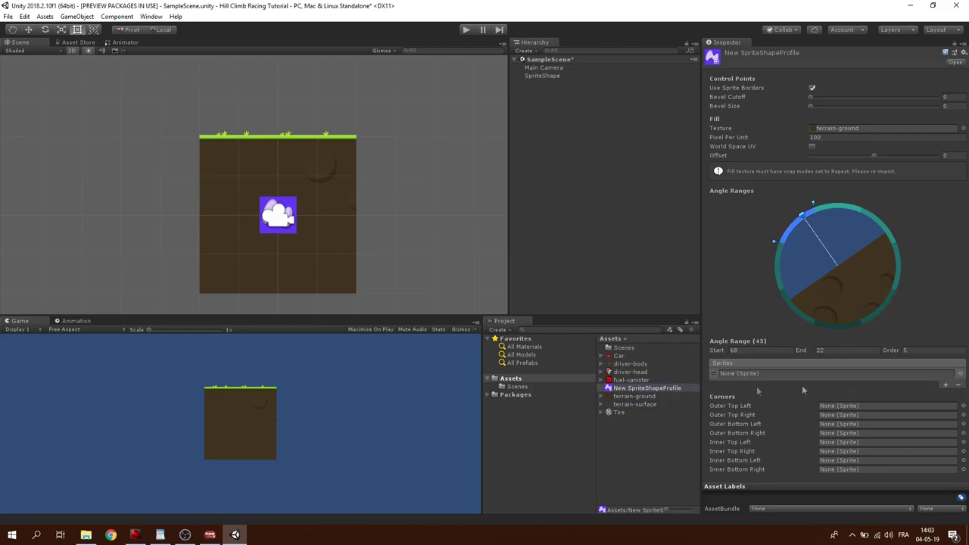
{"action": "left_click", "coordinate": [885, 227]}
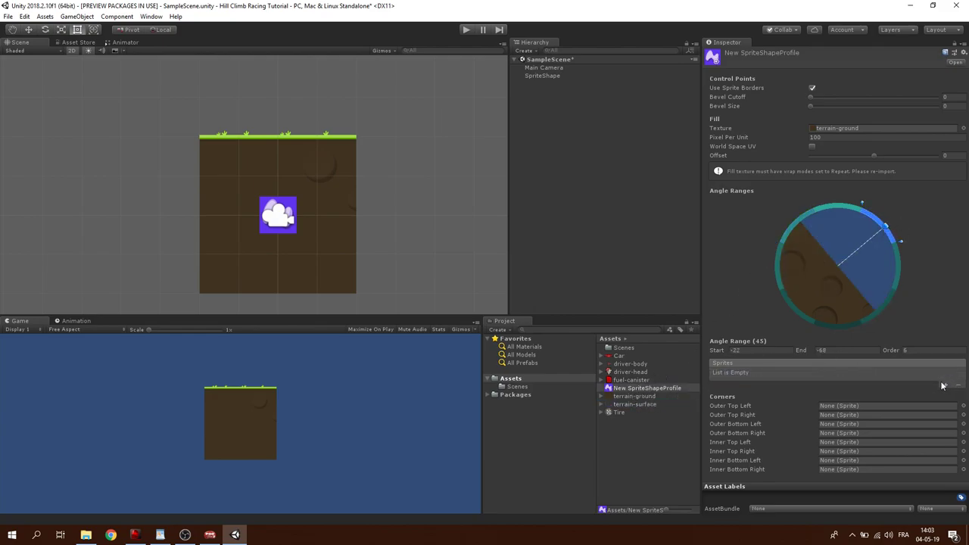
{"action": "left_click_drag", "start_coordinate": [635, 405], "coordinate": [757, 374]}
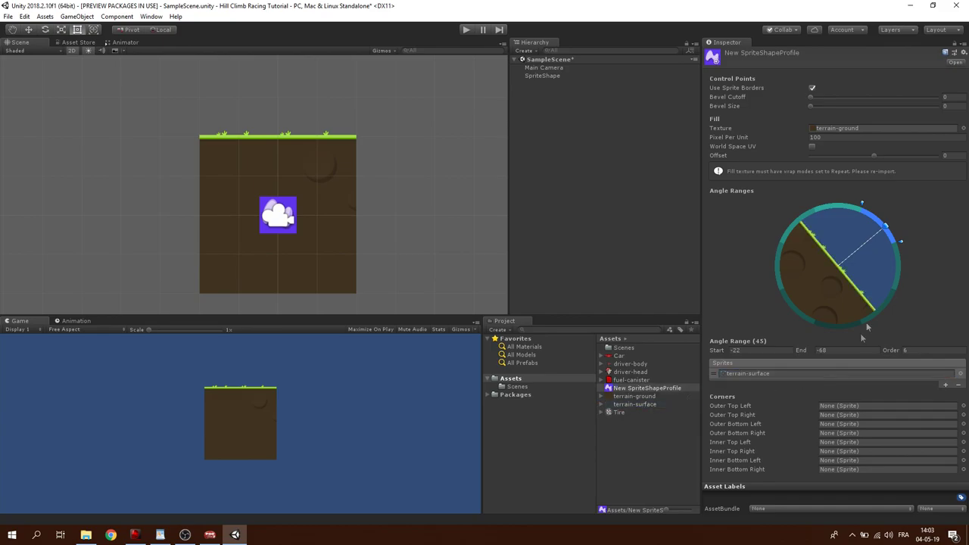
{"action": "left_click_drag", "start_coordinate": [890, 250], "coordinate": [870, 215]}
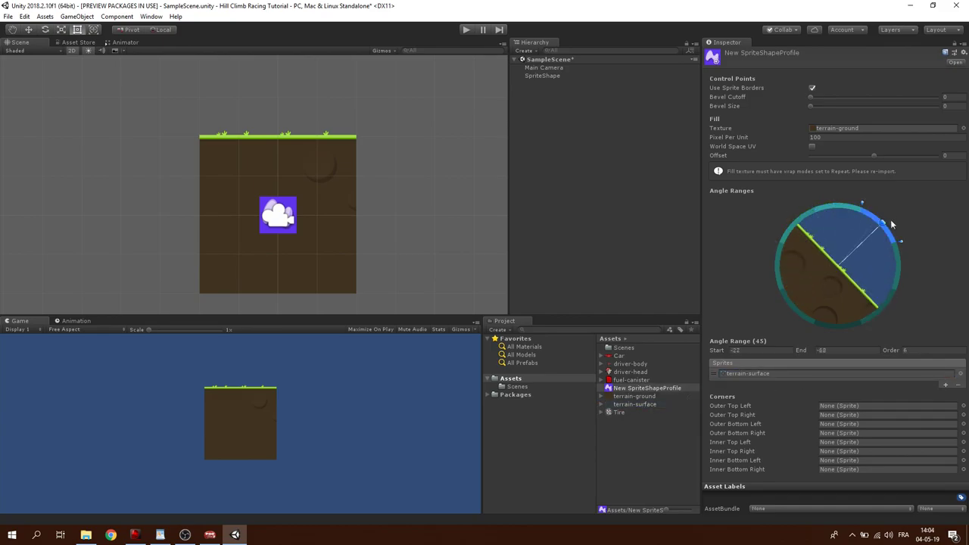
{"action": "mouse_move", "coordinate": [833, 206]}
{"action": "left_mouse_down"}
{"action": "mouse_move", "coordinate": [805, 214]}
{"action": "mouse_move", "coordinate": [869, 349]}
{"action": "left_mouse_up"}
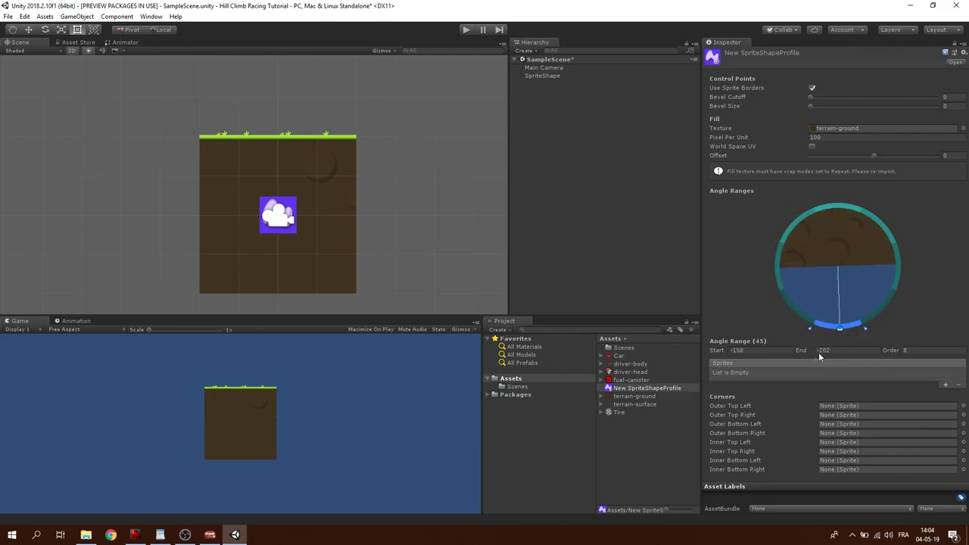
Edit the SpriteShape spline, adding top-edge points raised into a peak and a hump.
{"action": "left_click", "coordinate": [837, 206]}
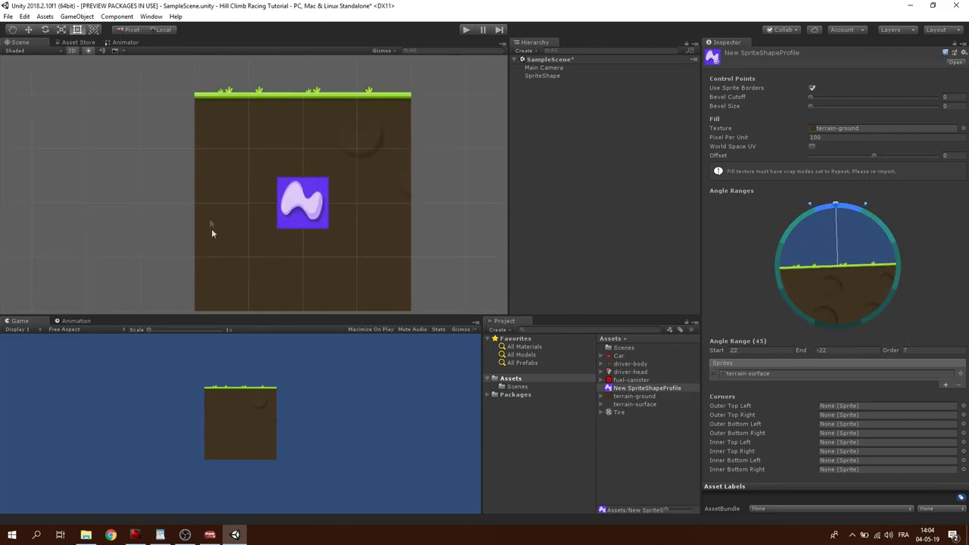
{"action": "left_click", "coordinate": [292, 165]}
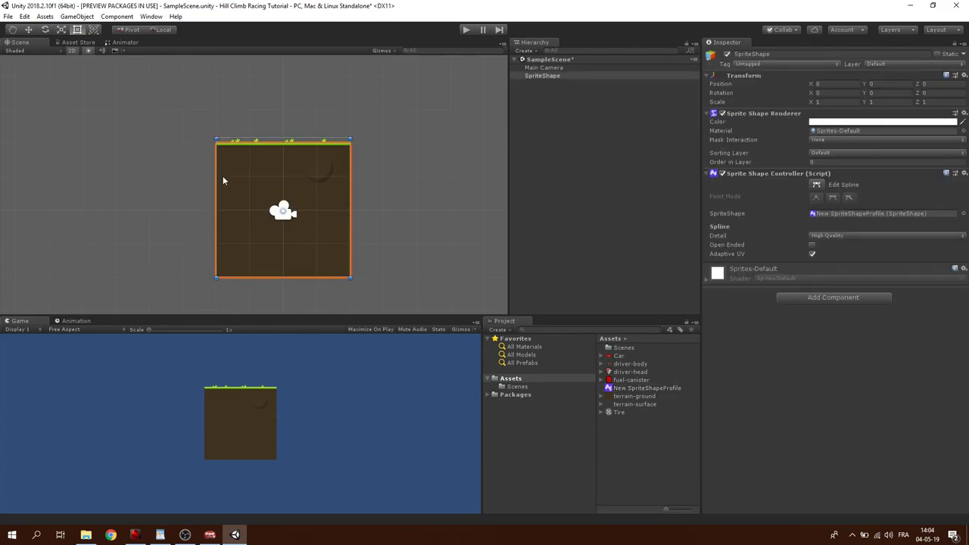
{"action": "left_click", "coordinate": [816, 185]}
{"action": "scroll", "coordinate": [306, 127], "scroll_direction": "up", "scroll_amount": 3}
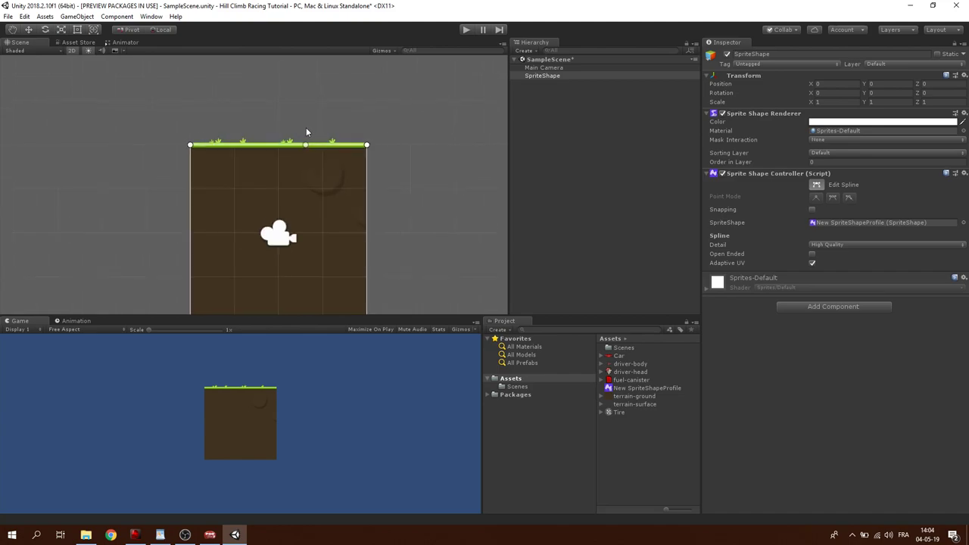
{"action": "scroll", "coordinate": [306, 155], "scroll_direction": "up", "scroll_amount": 3}
{"action": "mouse_move", "coordinate": [309, 154]}
{"action": "left_mouse_down"}
{"action": "mouse_move", "coordinate": [319, 110]}
{"action": "mouse_move", "coordinate": [251, 156]}
{"action": "mouse_move", "coordinate": [325, 80]}
{"action": "mouse_move", "coordinate": [278, 197]}
{"action": "mouse_move", "coordinate": [263, 149]}
{"action": "left_mouse_up"}
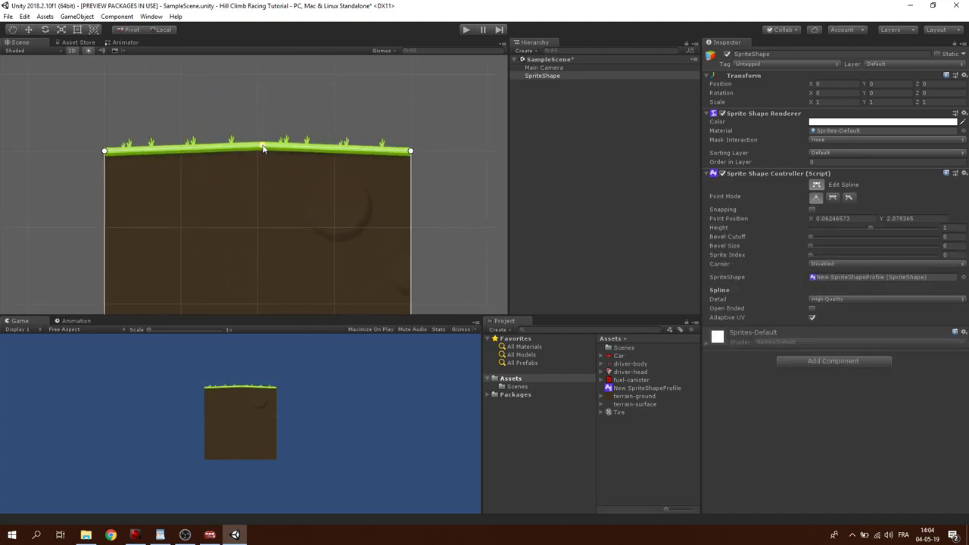
{"action": "mouse_move", "coordinate": [334, 149]}
{"action": "left_mouse_down"}
{"action": "mouse_move", "coordinate": [357, 103]}
{"action": "mouse_move", "coordinate": [327, 182]}
{"action": "mouse_move", "coordinate": [321, 95]}
{"action": "mouse_move", "coordinate": [341, 162]}
{"action": "mouse_move", "coordinate": [349, 123]}
{"action": "left_mouse_up"}
Stretch the terrain's bottom-right corner far to the right.
{"action": "scroll", "coordinate": [347, 143], "scroll_direction": "down", "scroll_amount": 1}
{"action": "scroll", "coordinate": [406, 242], "scroll_direction": "down", "scroll_amount": 2}
{"action": "scroll", "coordinate": [340, 212], "scroll_direction": "down", "scroll_amount": 2}
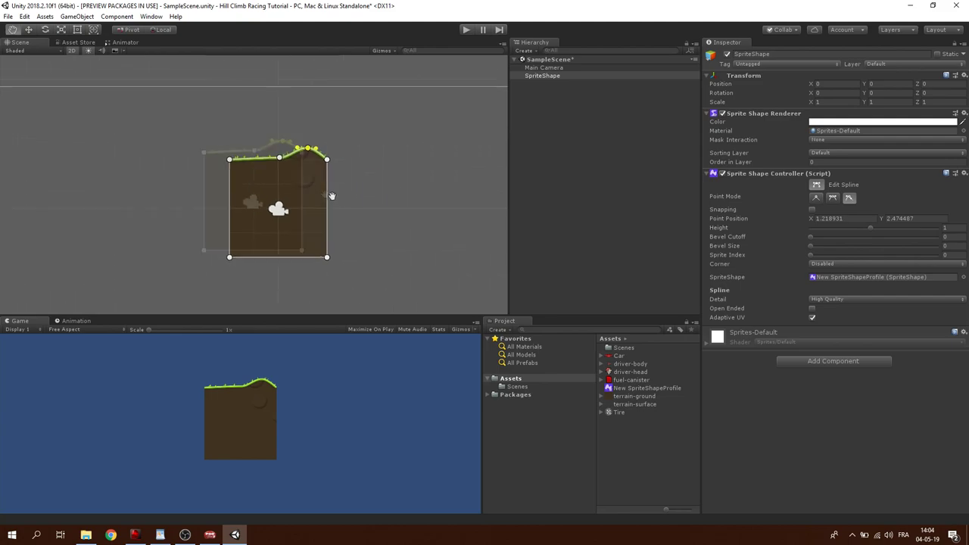
{"action": "scroll", "coordinate": [277, 183], "scroll_direction": "down", "scroll_amount": 2}
{"action": "scroll", "coordinate": [316, 200], "scroll_direction": "down", "scroll_amount": 1}
{"action": "middle_click_drag", "start_coordinate": [316, 199], "coordinate": [340, 219]}
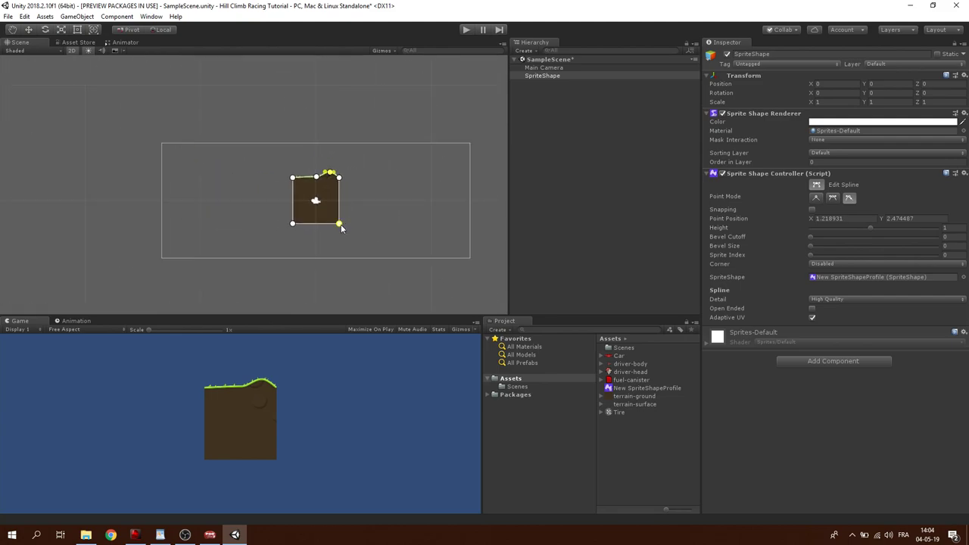
{"action": "left_click_drag", "start_coordinate": [340, 227], "coordinate": [487, 275]}
Keep dragging points right to lengthen the hills and form a new top-right corner.
{"action": "scroll", "coordinate": [486, 275], "scroll_direction": "down", "scroll_amount": 2}
{"action": "middle_click_drag", "start_coordinate": [454, 251], "coordinate": [404, 263]}
{"action": "mouse_move", "coordinate": [358, 243]}
{"action": "left_mouse_down"}
{"action": "mouse_move", "coordinate": [361, 211]}
{"action": "mouse_move", "coordinate": [465, 190]}
{"action": "left_mouse_up"}
{"action": "middle_click_drag", "start_coordinate": [408, 201], "coordinate": [428, 253]}
{"action": "scroll", "coordinate": [428, 252], "scroll_direction": "up", "scroll_amount": 1}
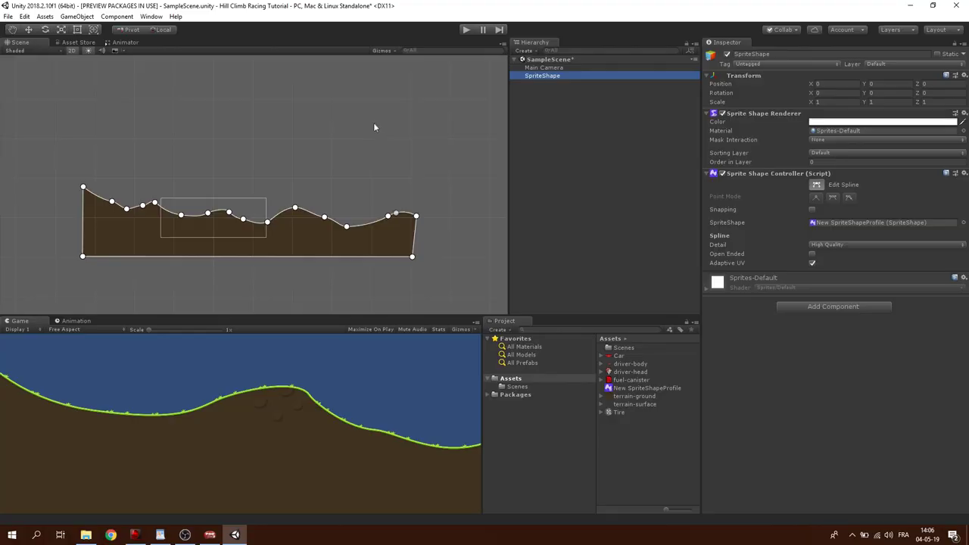
{"action": "scroll", "coordinate": [312, 155], "scroll_direction": "up", "scroll_amount": 2}
{"action": "middle_click_drag", "start_coordinate": [314, 158], "coordinate": [340, 134]}
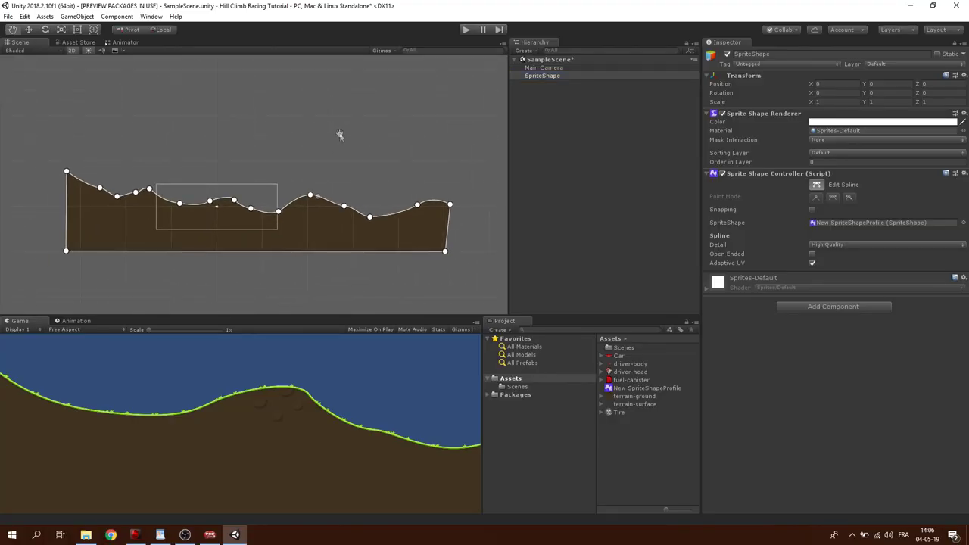
Move the Main Camera onto the hills and shrink its Size to 2.58.
{"action": "left_click", "coordinate": [546, 68]}
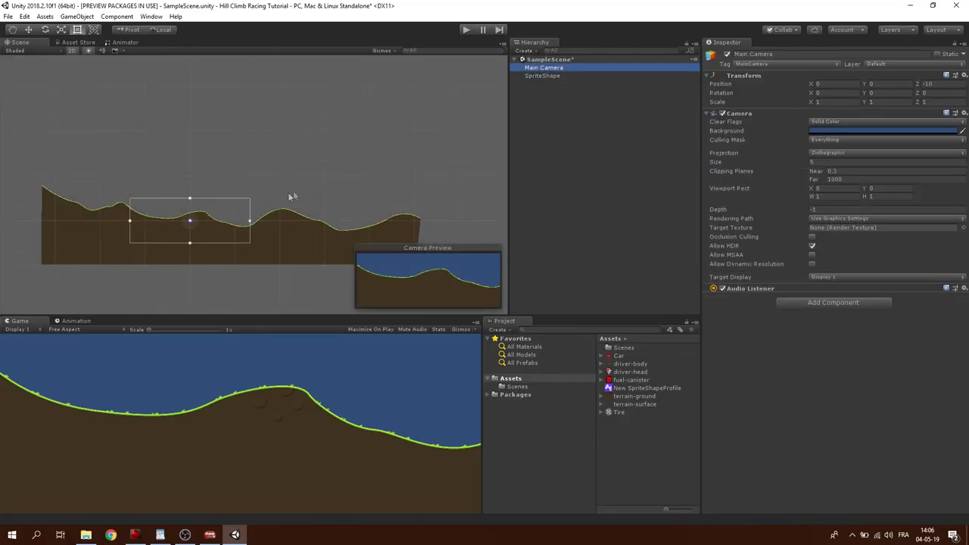
{"action": "middle_click_drag", "start_coordinate": [289, 196], "coordinate": [326, 198]}
{"action": "left_click_drag", "start_coordinate": [254, 215], "coordinate": [336, 200]}
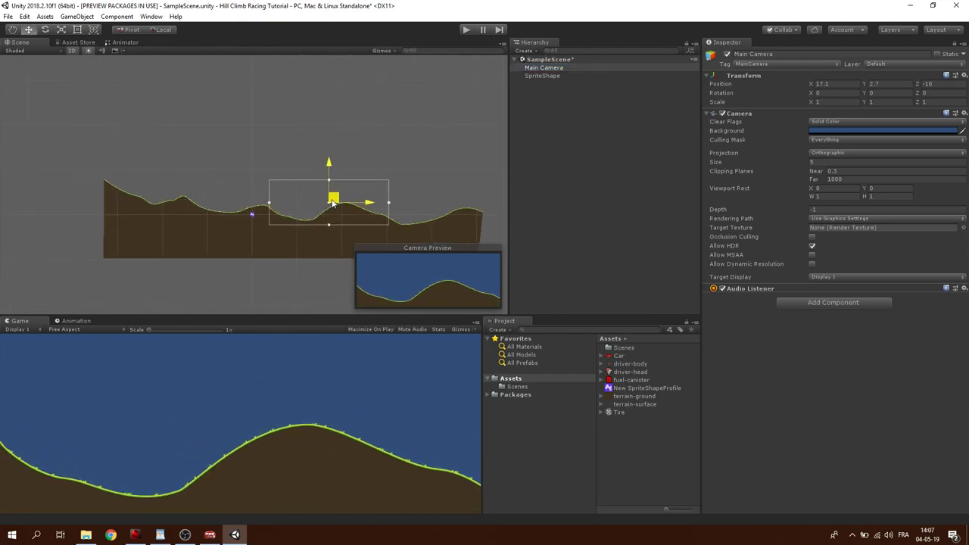
{"action": "scroll", "coordinate": [390, 225], "scroll_direction": "up", "scroll_amount": 3}
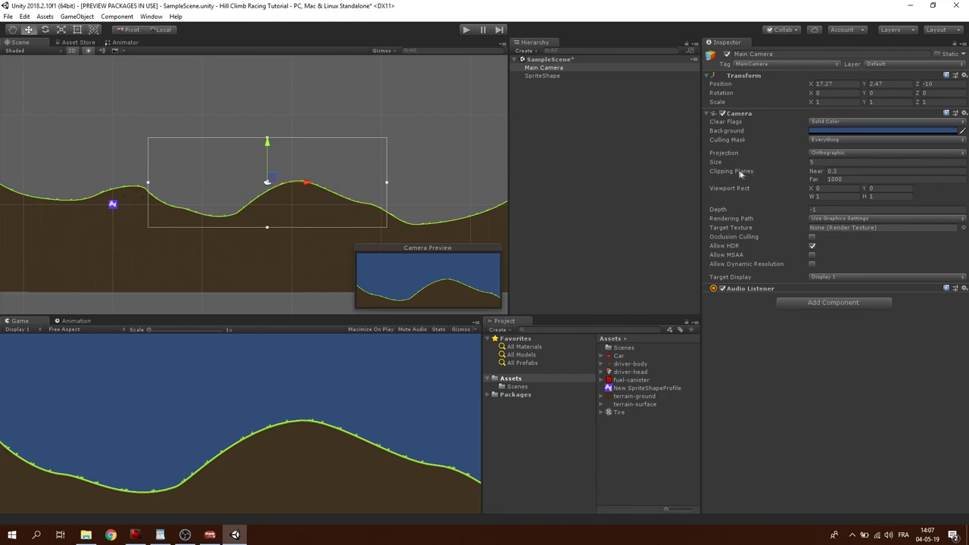
{"action": "left_click_drag", "start_coordinate": [748, 166], "coordinate": [695, 174]}
{"action": "scroll", "coordinate": [257, 182], "scroll_direction": "down", "scroll_amount": 2}
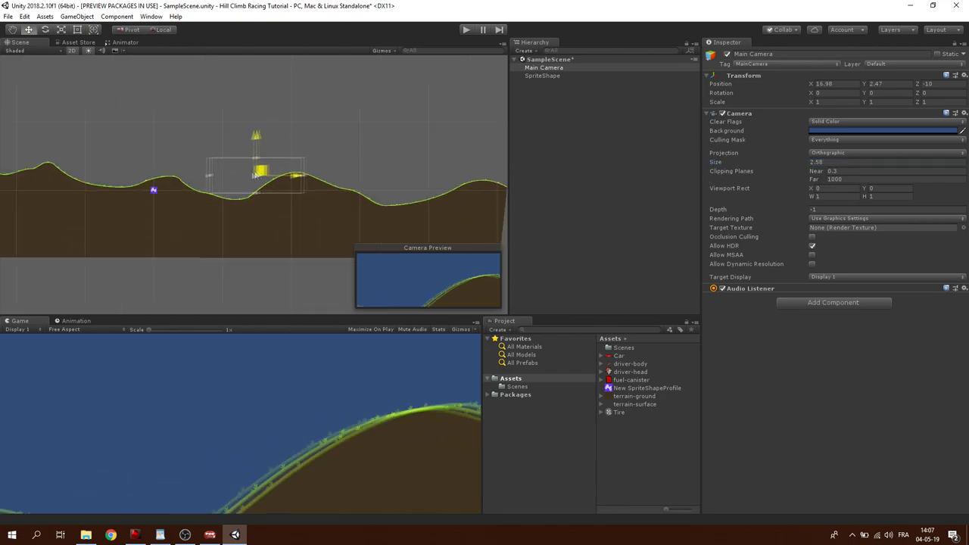
{"action": "left_click_drag", "start_coordinate": [260, 171], "coordinate": [230, 184]}
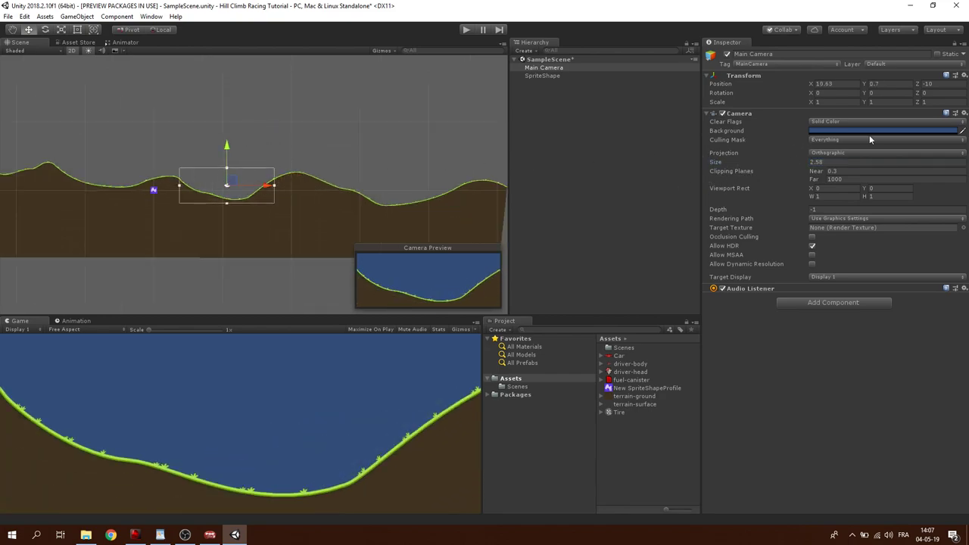
Set the Main Camera Background to a light cyan sky colour.
{"action": "left_click", "coordinate": [814, 131]}
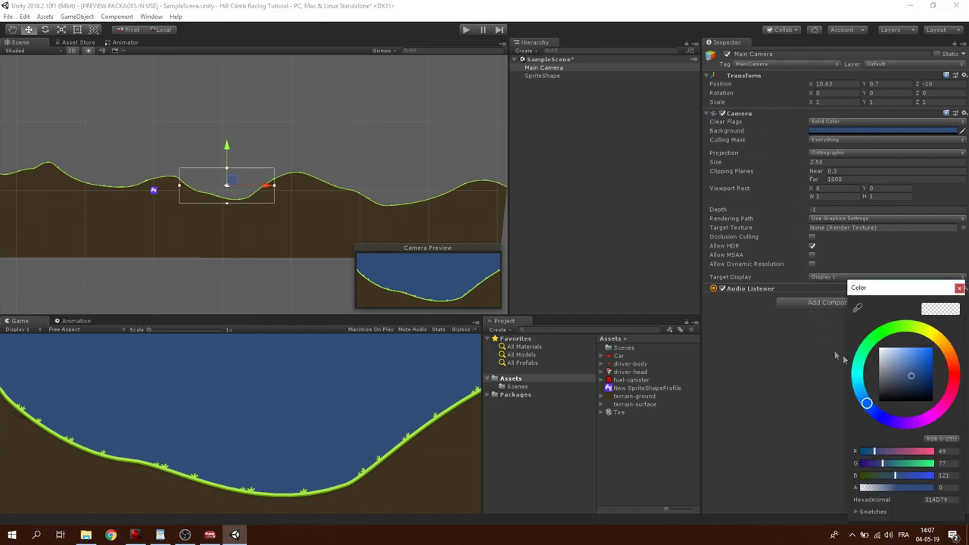
{"action": "mouse_move", "coordinate": [869, 404]}
{"action": "left_mouse_down"}
{"action": "mouse_move", "coordinate": [855, 364]}
{"action": "mouse_move", "coordinate": [902, 359]}
{"action": "left_mouse_up"}
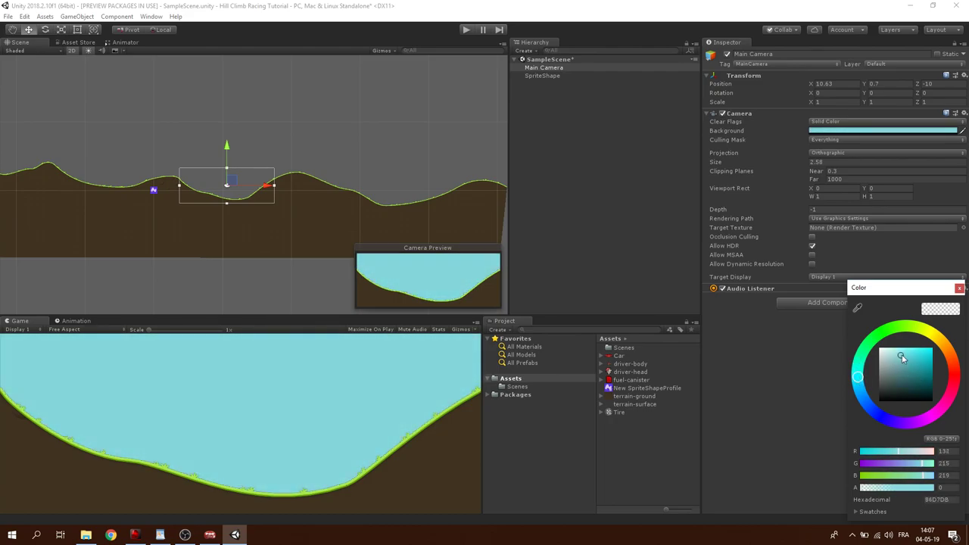
{"action": "left_click_drag", "start_coordinate": [907, 357], "coordinate": [914, 359]}
{"action": "scroll", "coordinate": [280, 125], "scroll_direction": "up", "scroll_amount": 3}
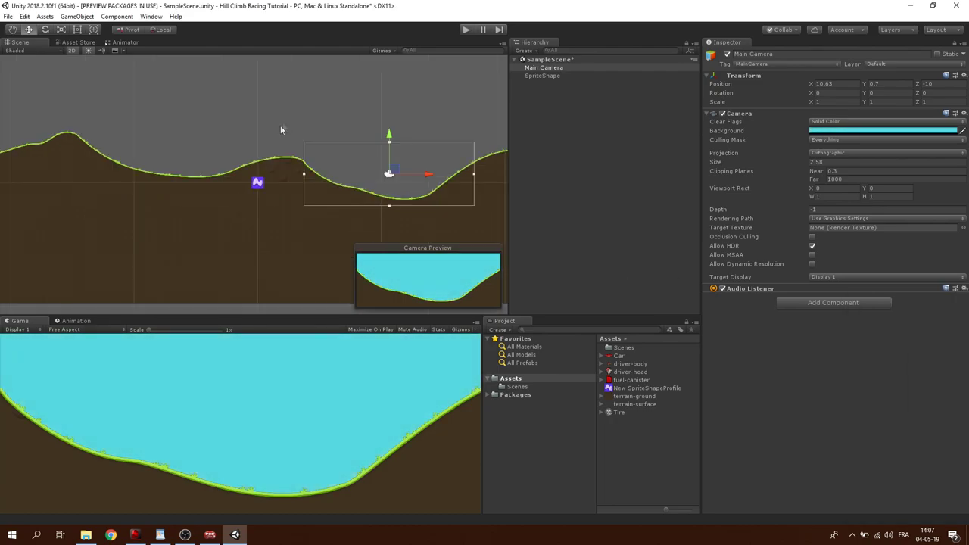
{"action": "scroll", "coordinate": [367, 176], "scroll_direction": "up", "scroll_amount": 2}
{"action": "scroll", "coordinate": [221, 135], "scroll_direction": "up", "scroll_amount": 2}
{"action": "scroll", "coordinate": [174, 243], "scroll_direction": "down", "scroll_amount": 3}
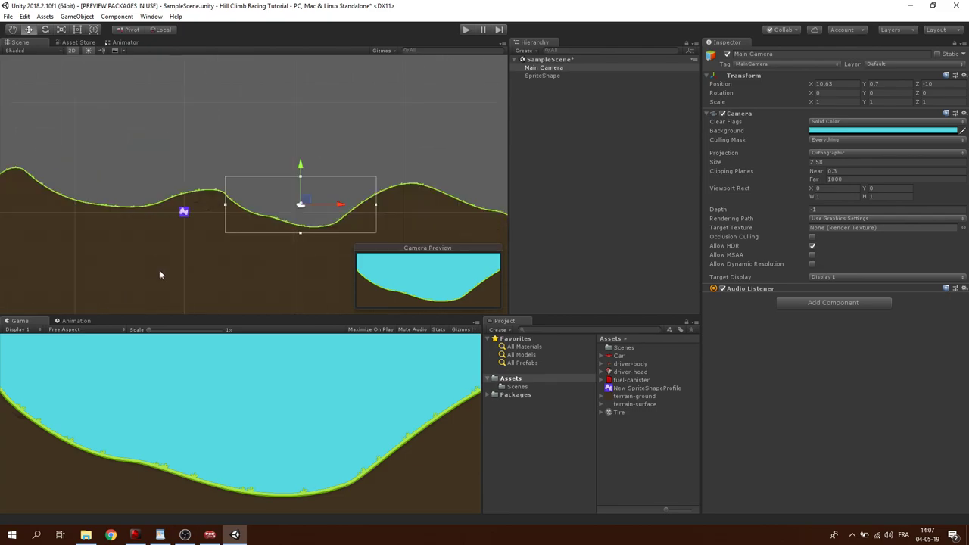
{"action": "scroll", "coordinate": [147, 193], "scroll_direction": "down", "scroll_amount": 2}
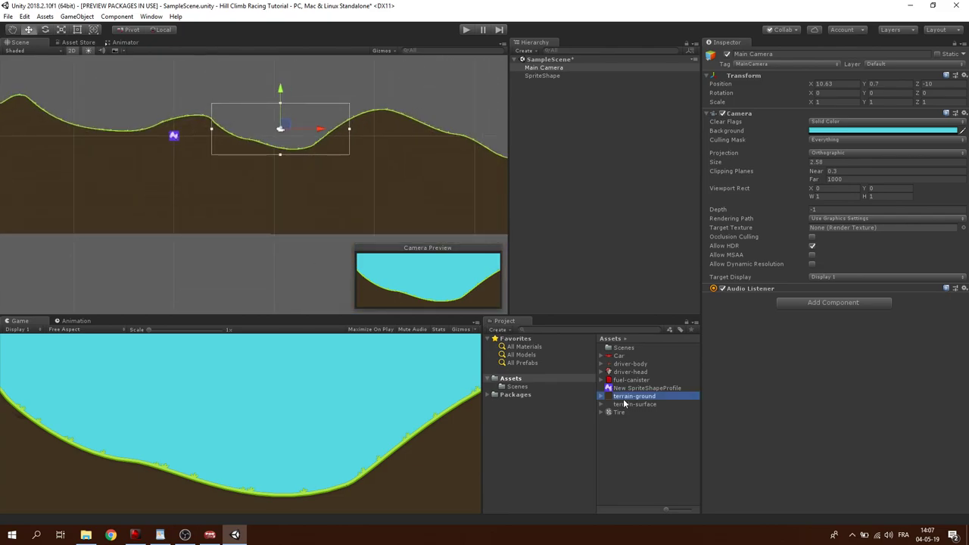
Set the terrain-ground texture's Wrap Mode to Repeat.
{"action": "left_click_drag", "start_coordinate": [838, 214], "coordinate": [838, 353]}
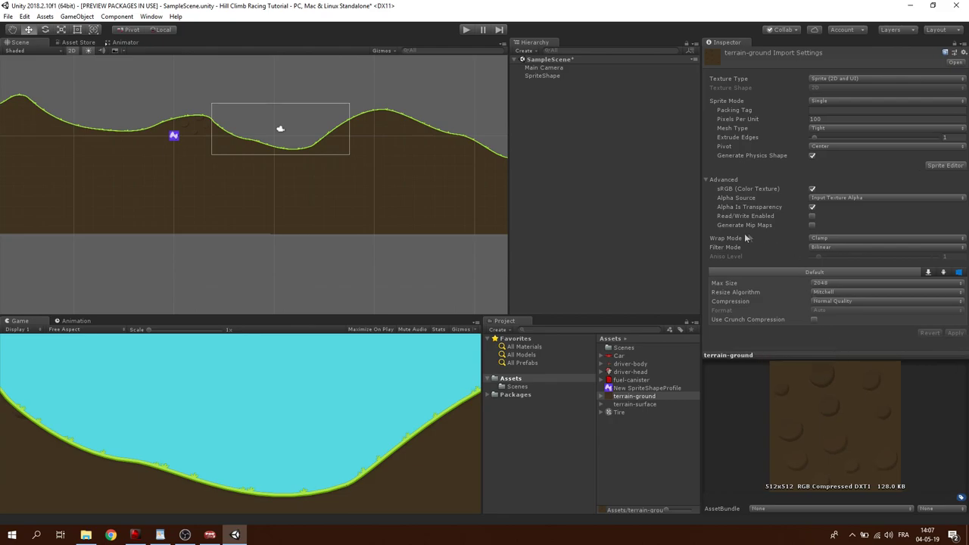
{"action": "left_click", "coordinate": [836, 240]}
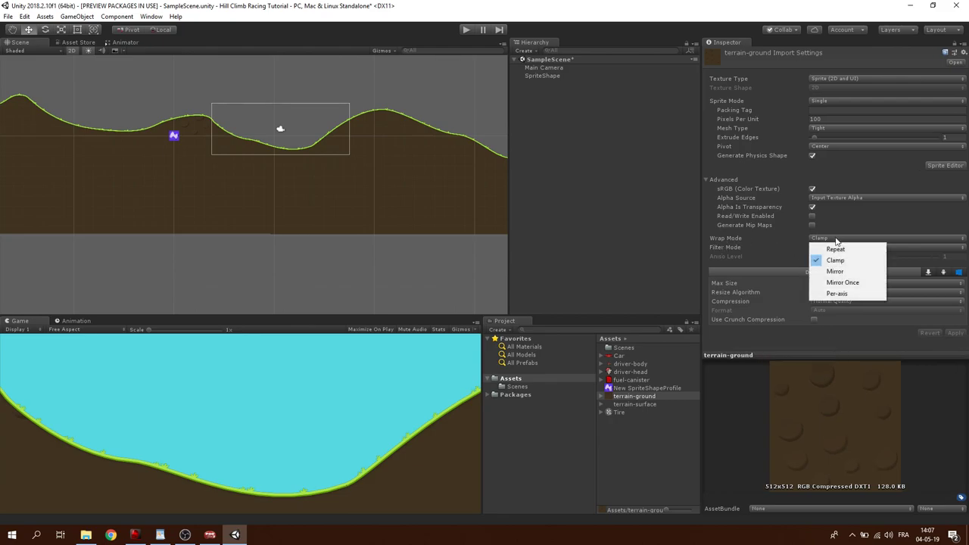
{"action": "left_click", "coordinate": [837, 251]}
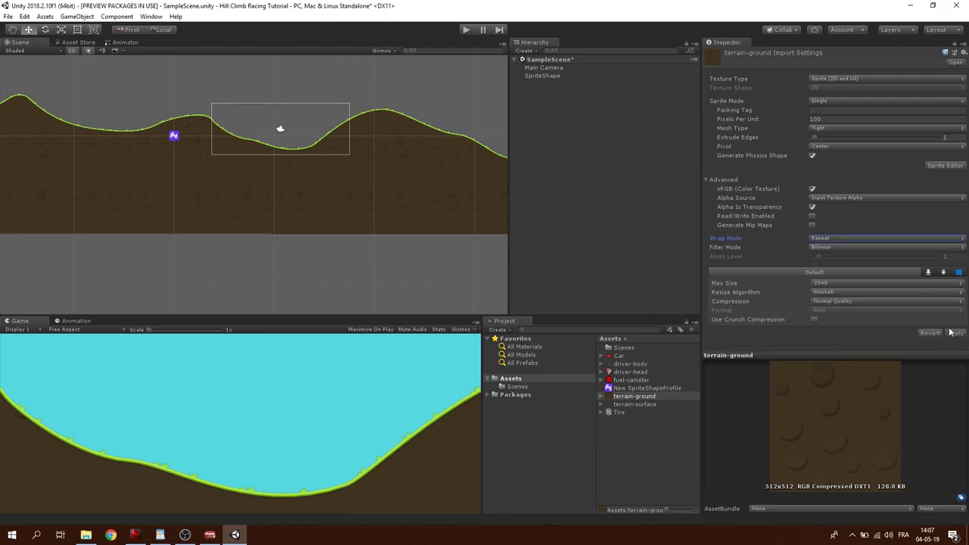
{"action": "scroll", "coordinate": [244, 210], "scroll_direction": "down", "scroll_amount": 2}
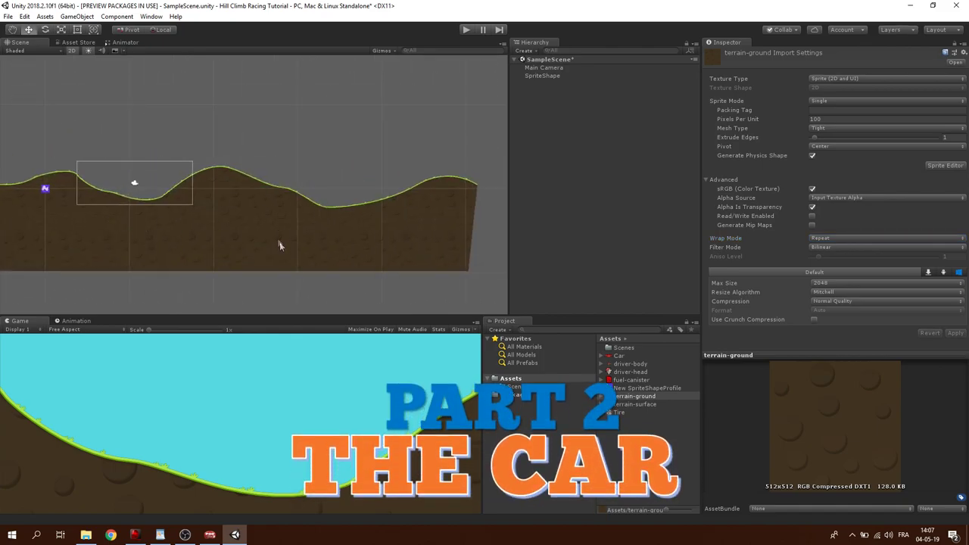
{"action": "scroll", "coordinate": [233, 195], "scroll_direction": "down", "scroll_amount": 1}
Add the Car, driver-head and Tire sprites to the scene.
{"action": "middle_click_drag", "start_coordinate": [233, 195], "coordinate": [308, 165]}
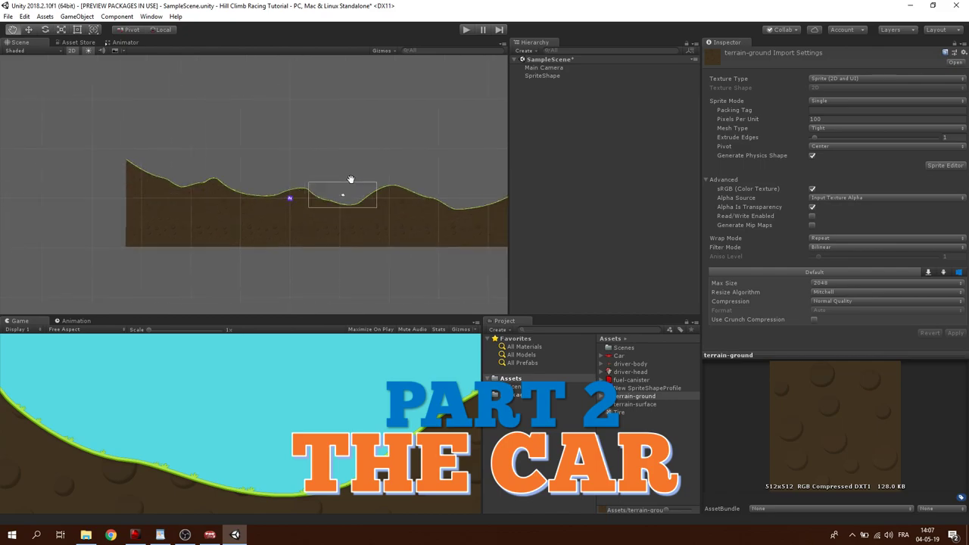
{"action": "mouse_move", "coordinate": [619, 355]}
{"action": "left_mouse_down"}
{"action": "mouse_move", "coordinate": [530, 84]}
{"action": "mouse_move", "coordinate": [538, 92]}
{"action": "left_mouse_up"}
{"action": "key", "text": "f"}
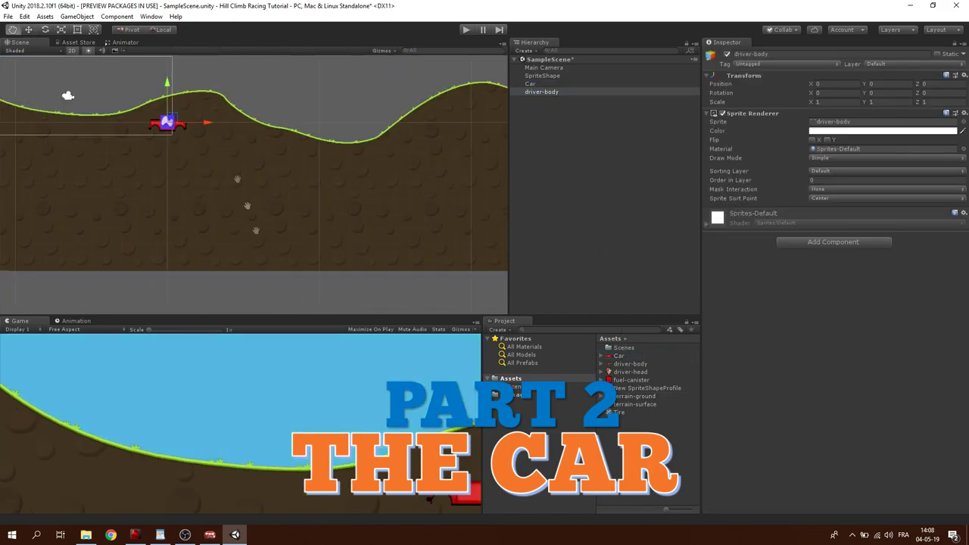
{"action": "left_click_drag", "start_coordinate": [631, 373], "coordinate": [574, 209]}
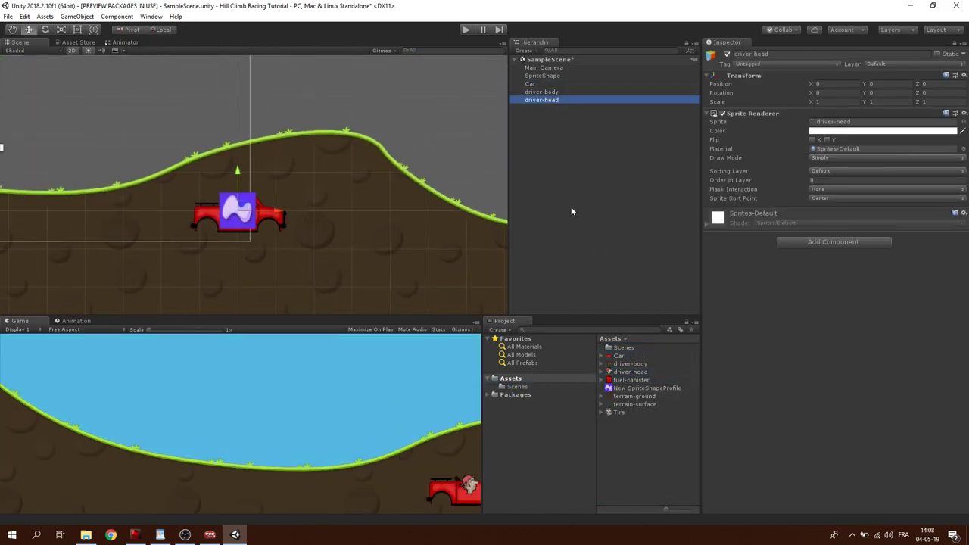
{"action": "left_click_drag", "start_coordinate": [620, 411], "coordinate": [556, 113]}
Raise the driver's head above the car body, place the rear tire and duplicate it.
{"action": "double_click", "coordinate": [541, 92]}
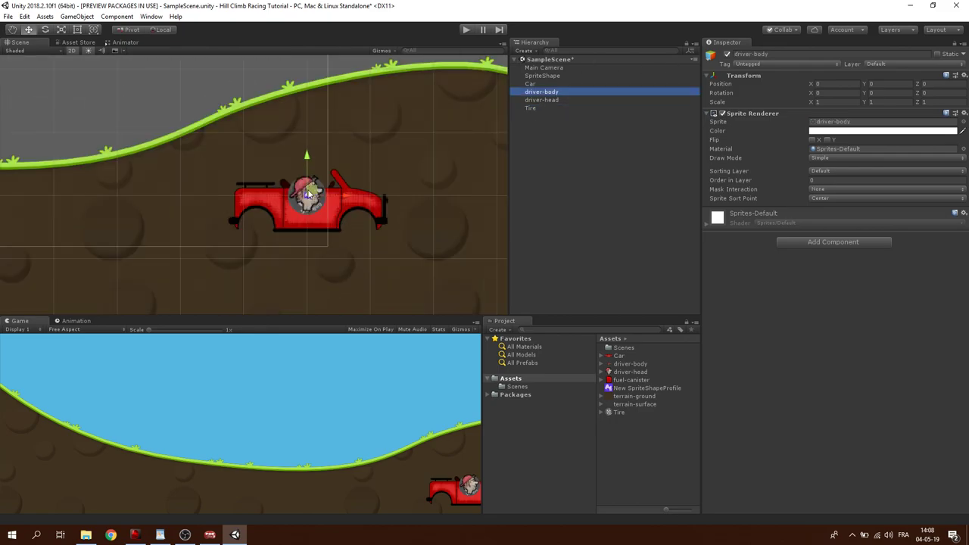
{"action": "left_click", "coordinate": [542, 100]}
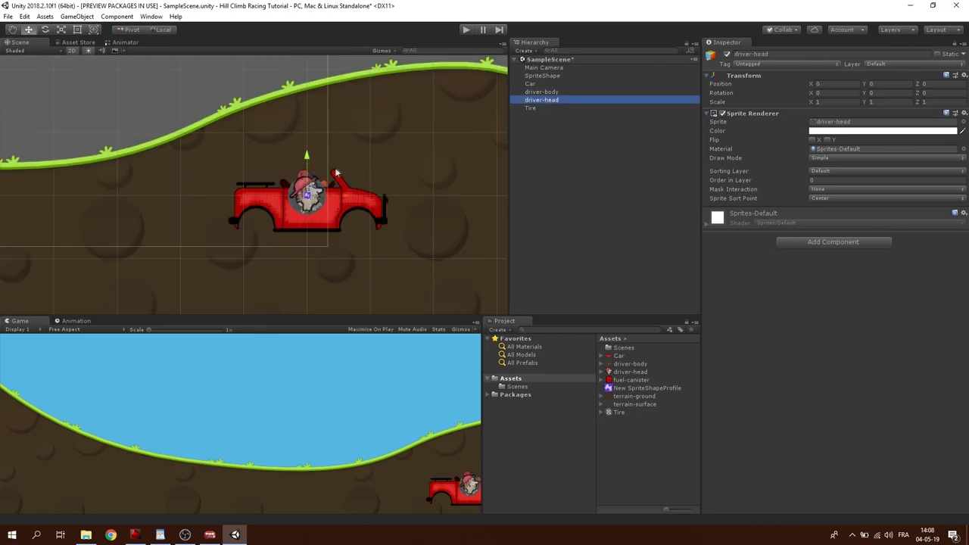
{"action": "left_click_drag", "start_coordinate": [313, 195], "coordinate": [307, 152]}
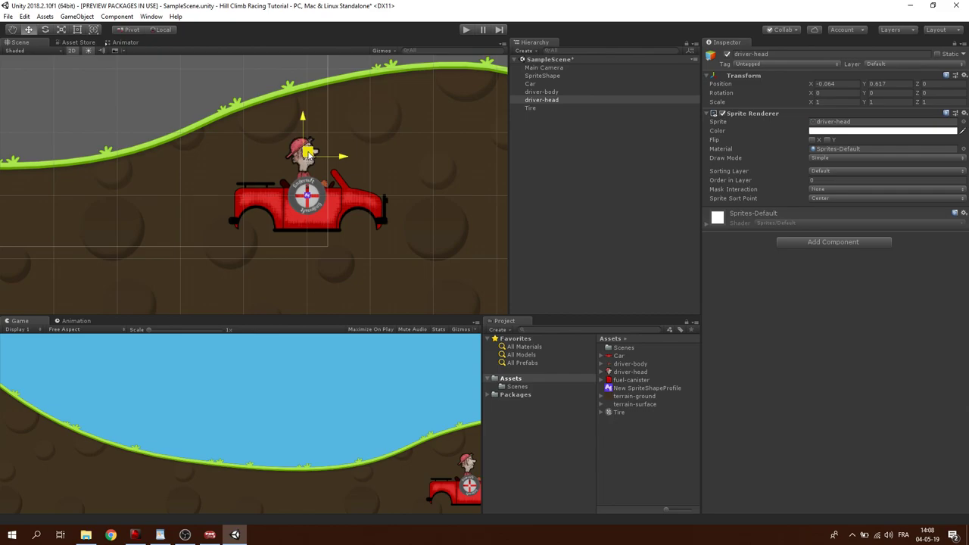
{"action": "left_click", "coordinate": [544, 110]}
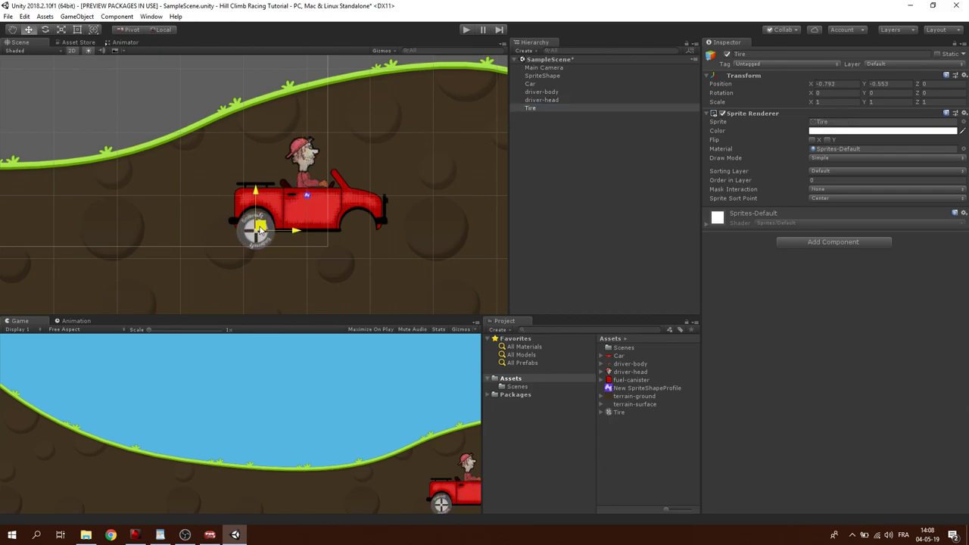
{"action": "left_click_drag", "start_coordinate": [260, 227], "coordinate": [365, 227]}
{"action": "key", "text": "ctrl+d"}
Create an empty object at position 0, 0 named Car Controller.
{"action": "left_click", "coordinate": [525, 132]}
{"action": "right_click", "coordinate": [525, 133]}
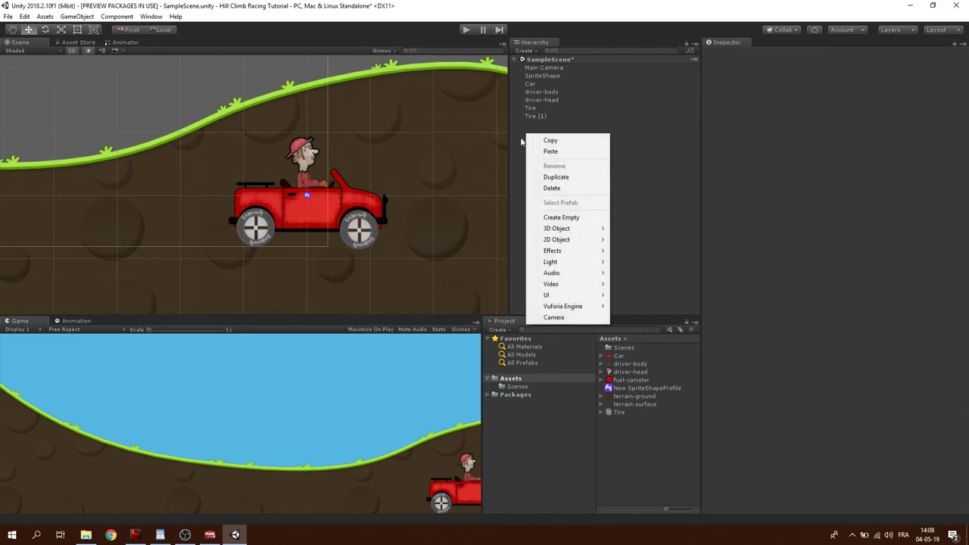
{"action": "left_click", "coordinate": [562, 218]}
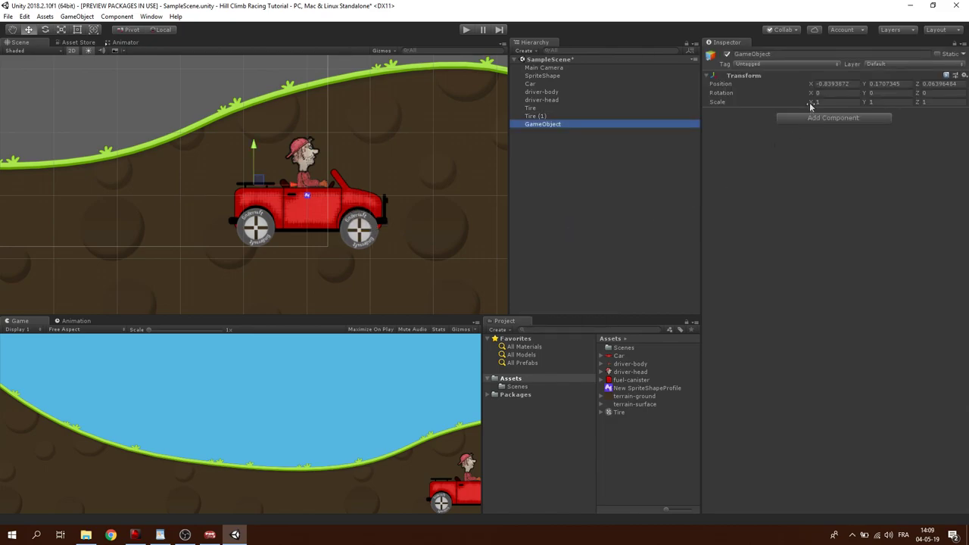
{"action": "left_click", "coordinate": [829, 84]}
{"action": "type", "text": "0"}
{"action": "key", "text": "Tab"}
{"action": "type", "text": "0"}
{"action": "key", "text": "Tab"}
{"action": "type", "text": "0"}
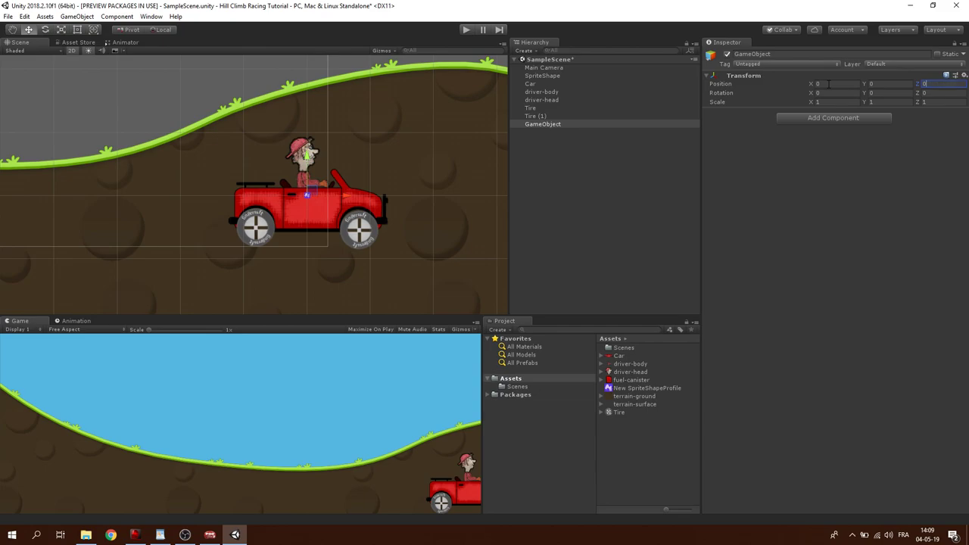
{"action": "left_click", "coordinate": [563, 123]}
{"action": "type", "text": "Car Con"}
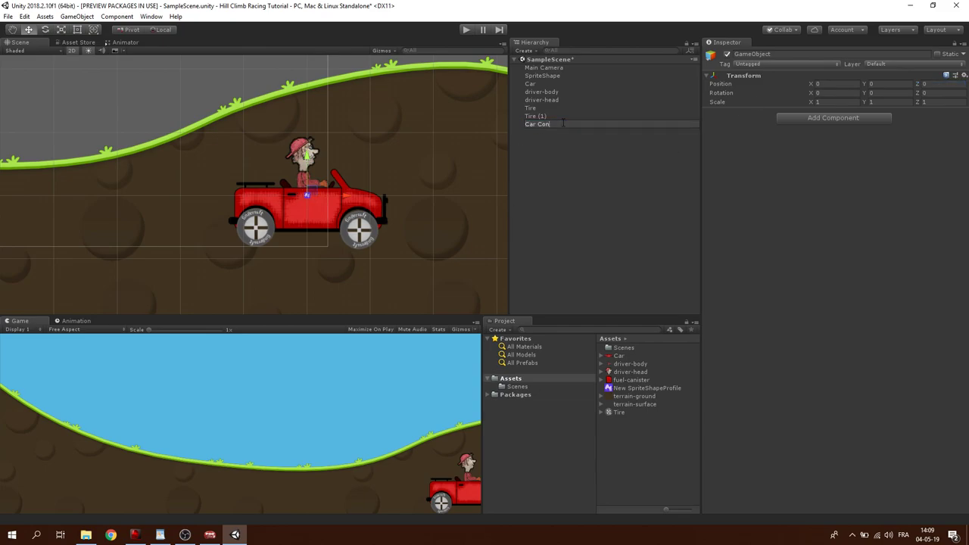
{"action": "type", "text": "troller"}
{"action": "key", "text": "Return"}
Parent Car through Tire (1) under Car Controller and move the car above the hill.
{"action": "left_click", "coordinate": [530, 85]}
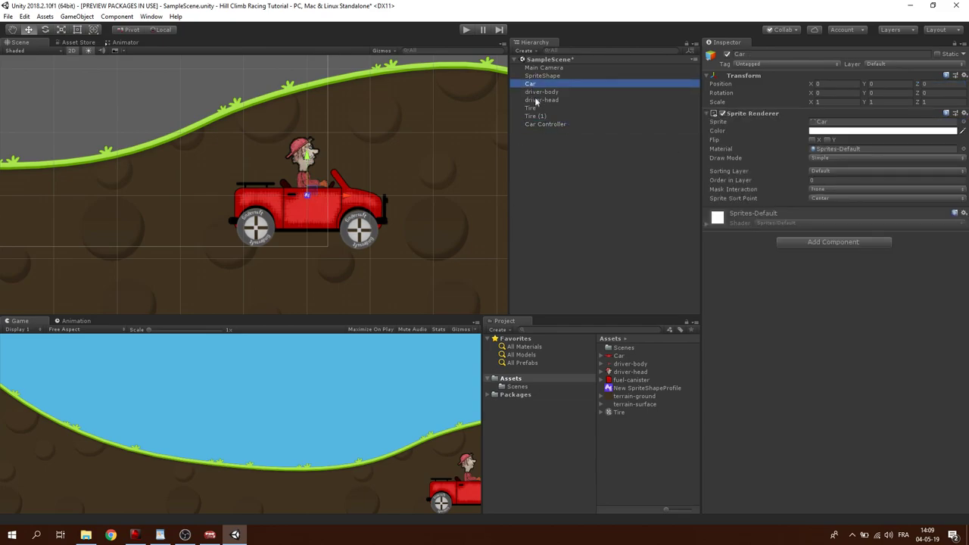
{"action": "left_click", "coordinate": [535, 115], "text": "shift"}
{"action": "left_click_drag", "start_coordinate": [536, 116], "coordinate": [545, 125]}
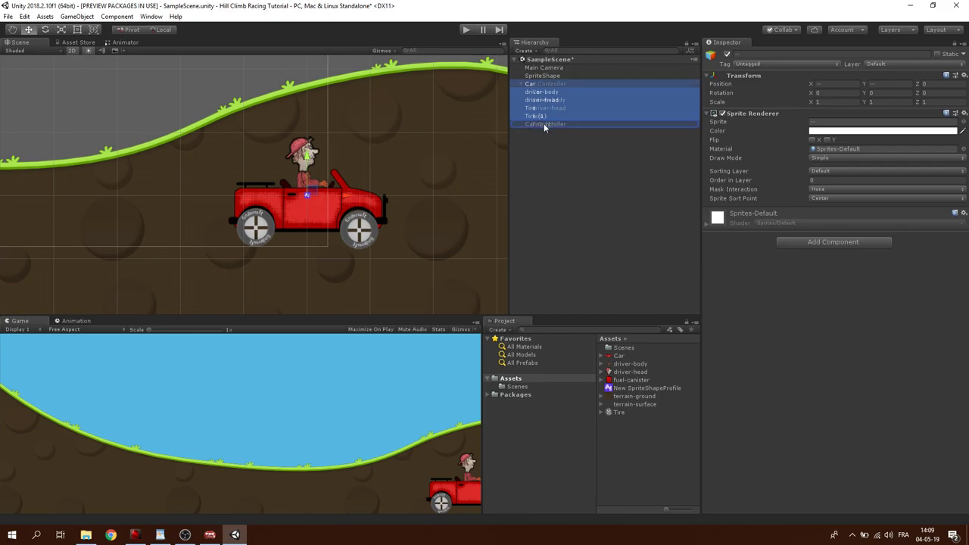
{"action": "left_click", "coordinate": [551, 85]}
{"action": "left_click", "coordinate": [521, 84]}
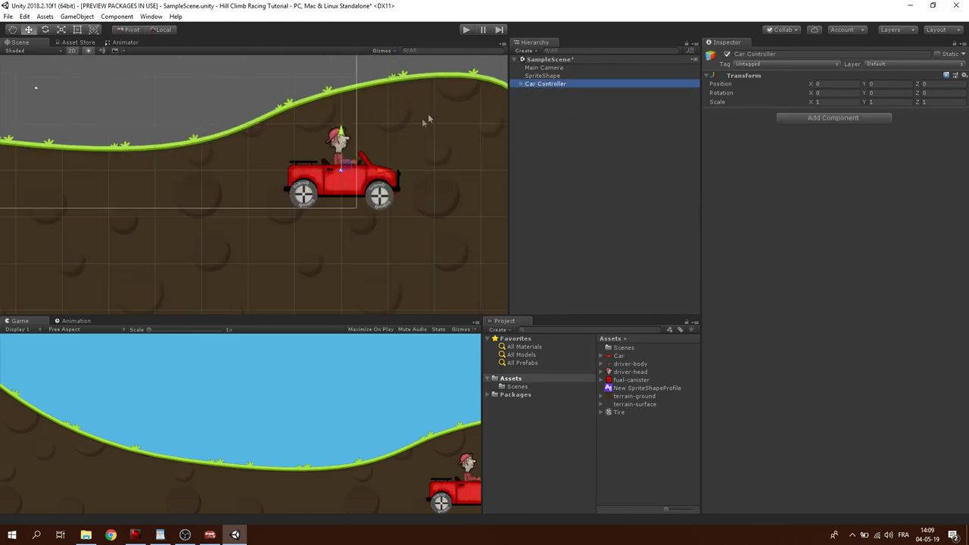
{"action": "scroll", "coordinate": [427, 113], "scroll_direction": "down", "scroll_amount": 3}
{"action": "mouse_move", "coordinate": [356, 176]}
{"action": "left_mouse_down"}
{"action": "mouse_move", "coordinate": [373, 184]}
{"action": "mouse_move", "coordinate": [272, 181]}
{"action": "left_mouse_up"}
Add a Rigidbody 2D component to Car Controller.
{"action": "left_click", "coordinate": [820, 119]}
{"action": "type", "text": "Rigid"}
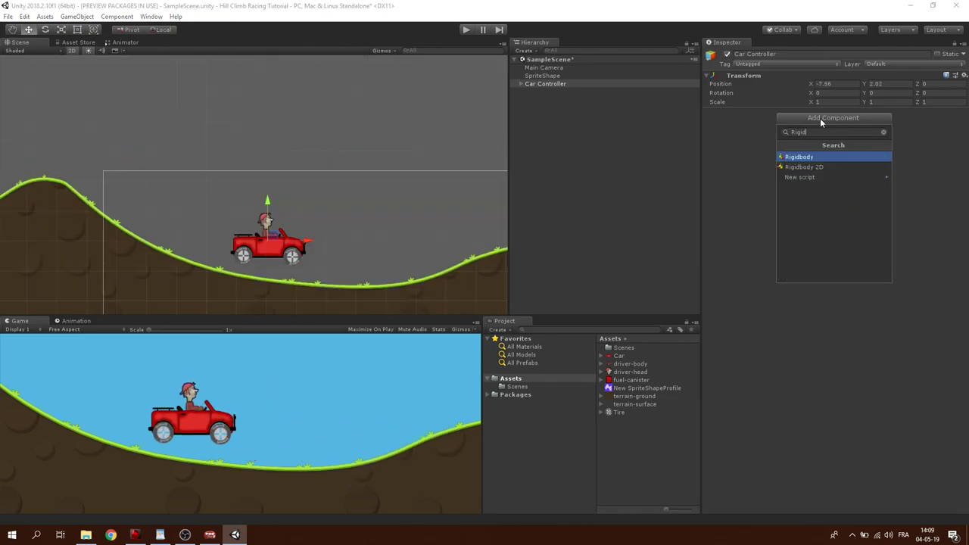
{"action": "key", "text": "Down"}
{"action": "key", "text": "Return"}
{"action": "scroll", "coordinate": [382, 206], "scroll_direction": "down", "scroll_amount": 2}
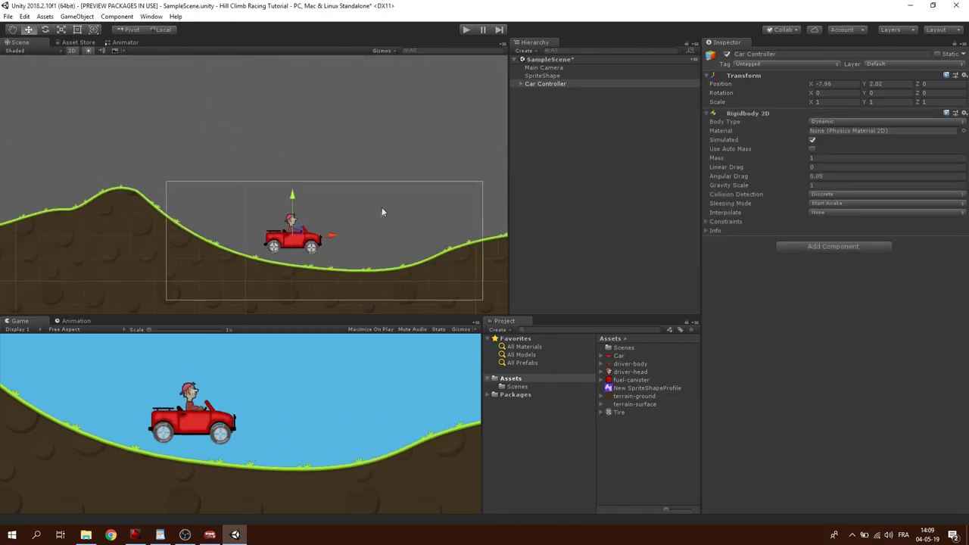
{"action": "scroll", "coordinate": [378, 227], "scroll_direction": "down", "scroll_amount": 2}
{"action": "scroll", "coordinate": [341, 197], "scroll_direction": "down", "scroll_amount": 1}
{"action": "scroll", "coordinate": [296, 166], "scroll_direction": "up", "scroll_amount": 1}
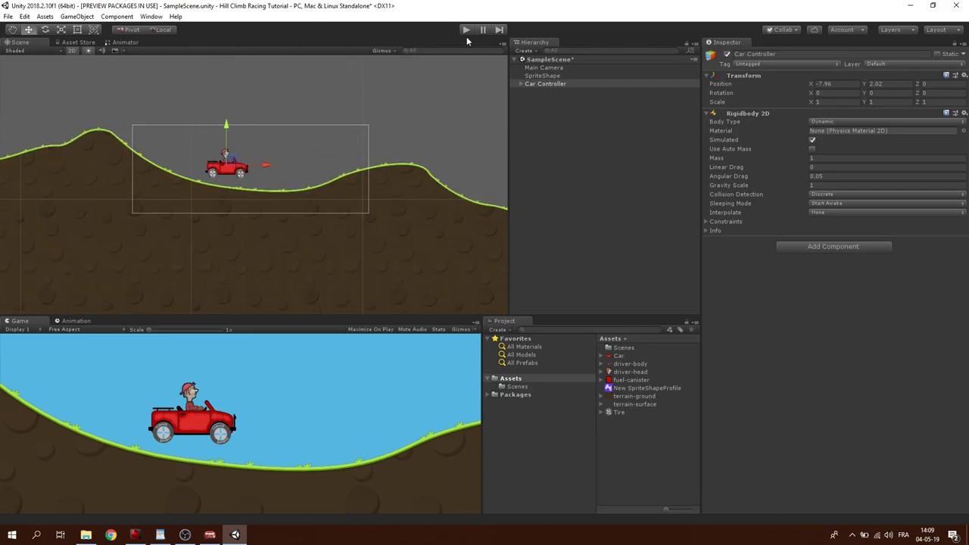
Play-test the scene to watch the car fall under gravity, then stop.
{"action": "left_click", "coordinate": [467, 30]}
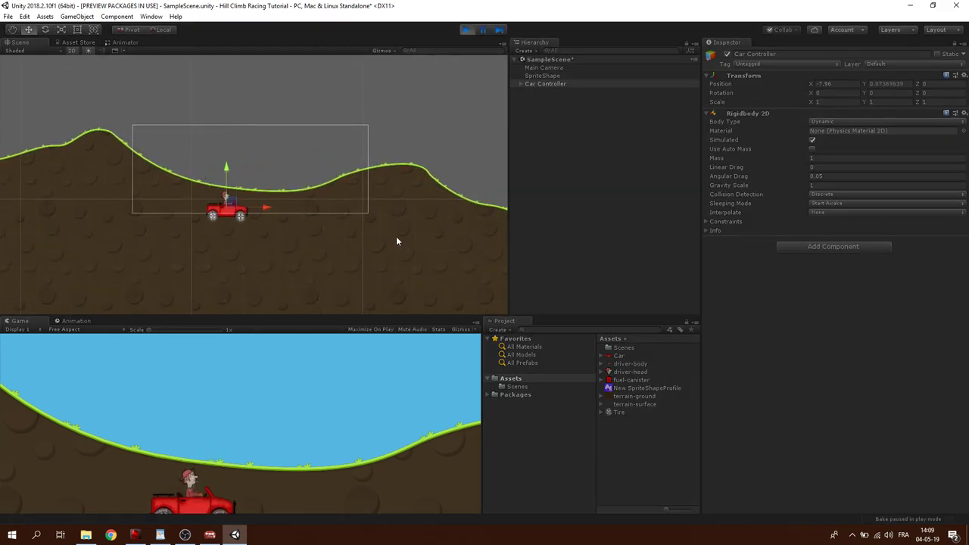
{"action": "scroll", "coordinate": [254, 226], "scroll_direction": "up", "scroll_amount": 1}
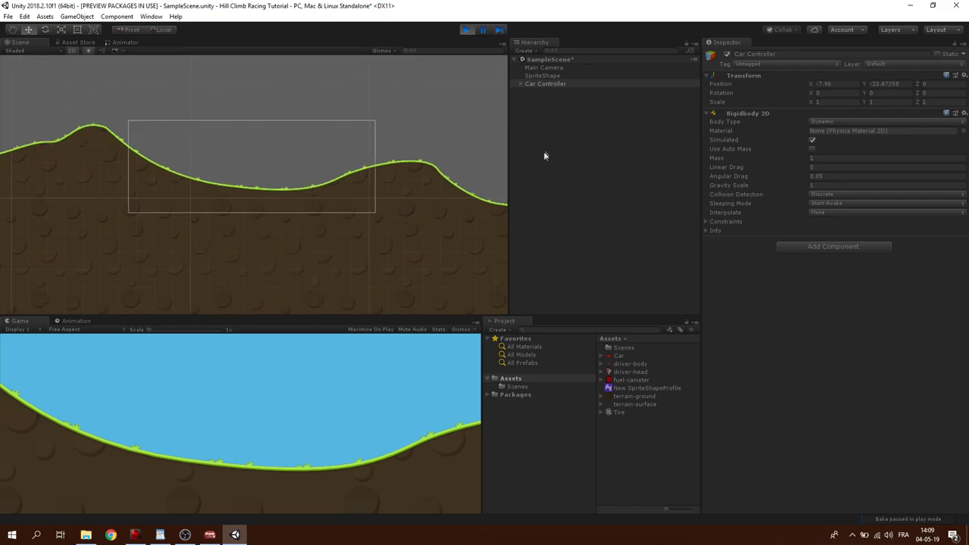
{"action": "left_click", "coordinate": [466, 30]}
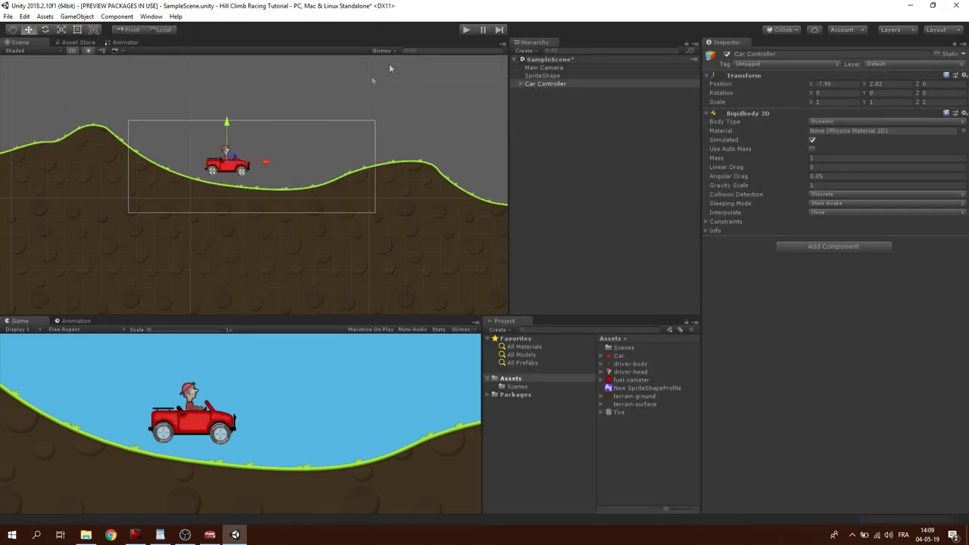
Add a Polygon Collider 2D to the Car body.
{"action": "left_click", "coordinate": [521, 85]}
{"action": "scroll", "coordinate": [206, 202], "scroll_direction": "up", "scroll_amount": 3}
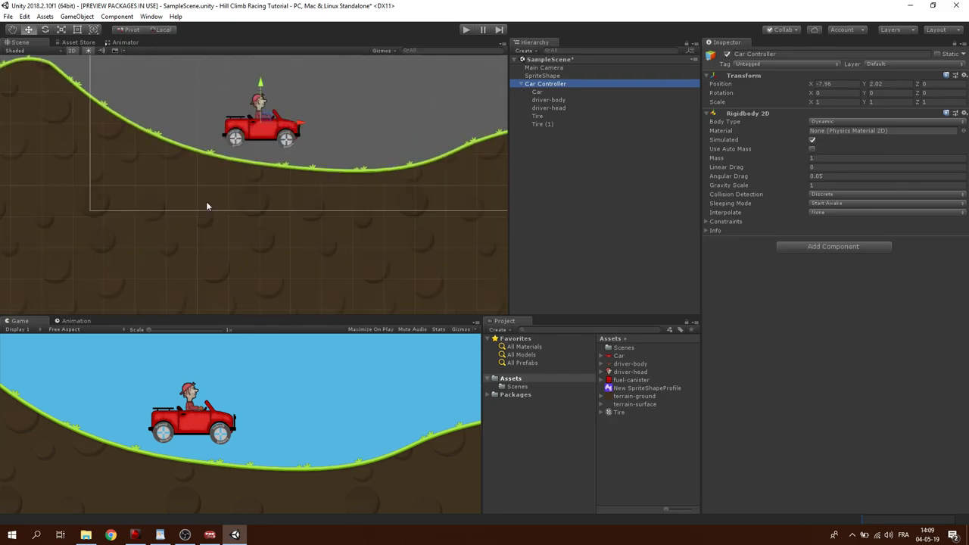
{"action": "key", "text": "f"}
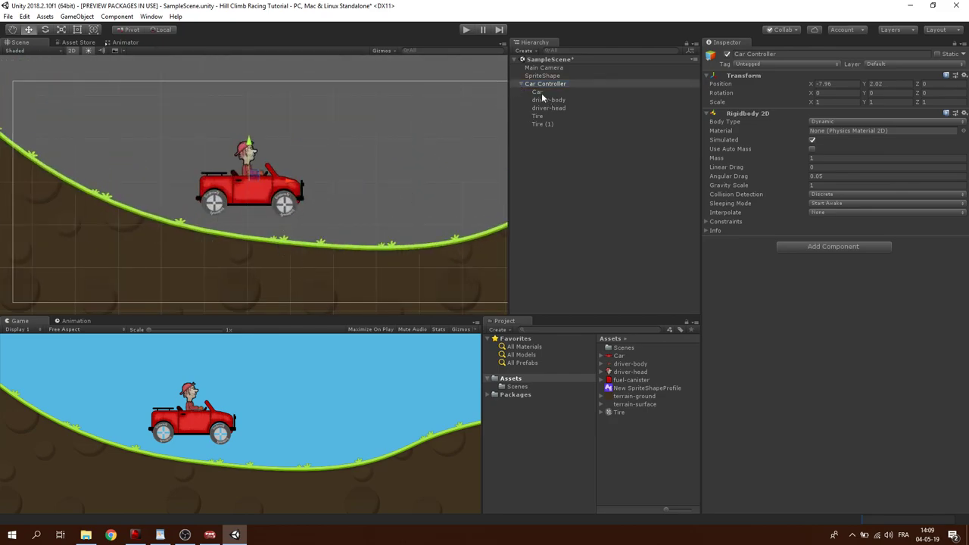
{"action": "left_click", "coordinate": [539, 92]}
{"action": "scroll", "coordinate": [261, 221], "scroll_direction": "up", "scroll_amount": 2}
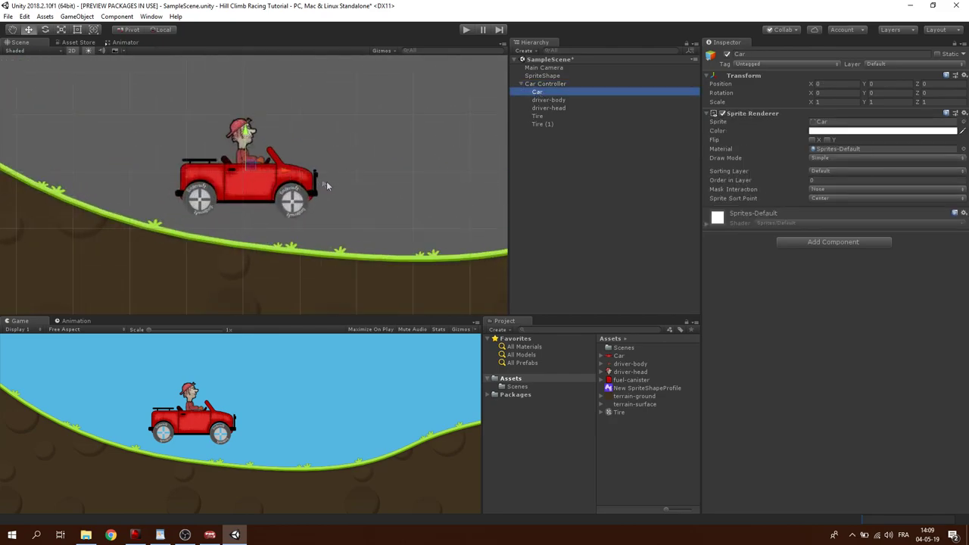
{"action": "scroll", "coordinate": [326, 185], "scroll_direction": "down", "scroll_amount": 2}
{"action": "left_click", "coordinate": [815, 243]}
{"action": "type", "text": "Po"}
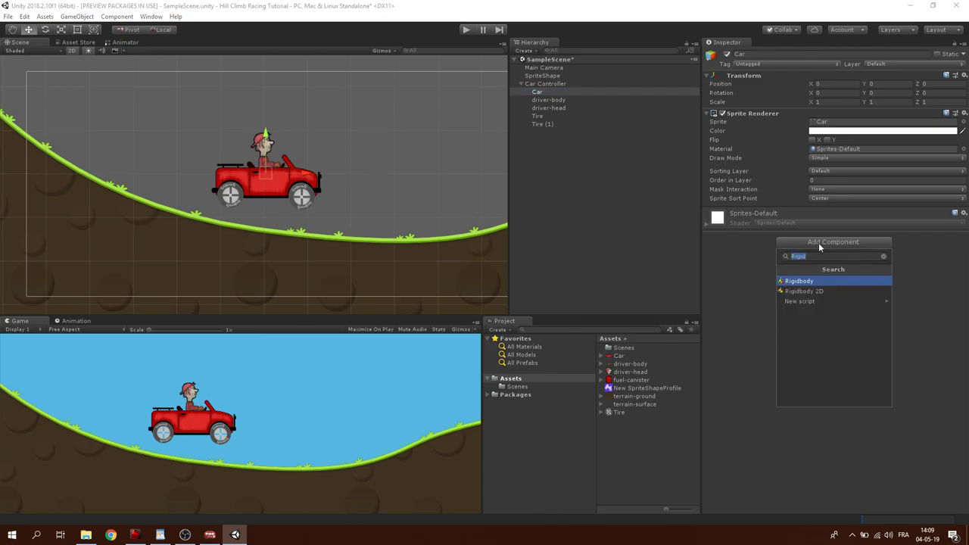
{"action": "type", "text": "ly"}
{"action": "key", "text": "Return"}
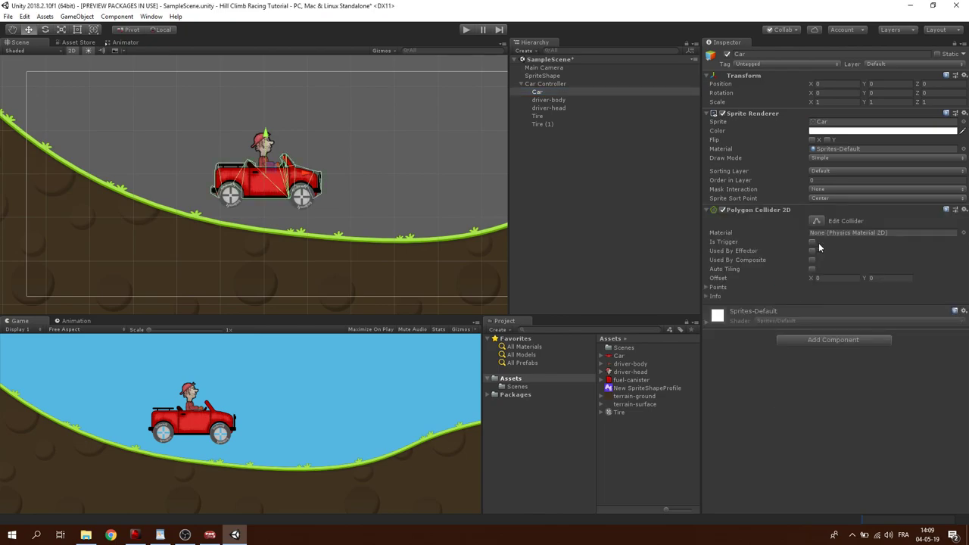
{"action": "scroll", "coordinate": [124, 222], "scroll_direction": "up", "scroll_amount": 2}
{"action": "scroll", "coordinate": [351, 202], "scroll_direction": "up", "scroll_amount": 2}
Add a Circle Collider 2D to both Tire and Tire (1).
{"action": "left_click_drag", "start_coordinate": [351, 203], "coordinate": [265, 224]}
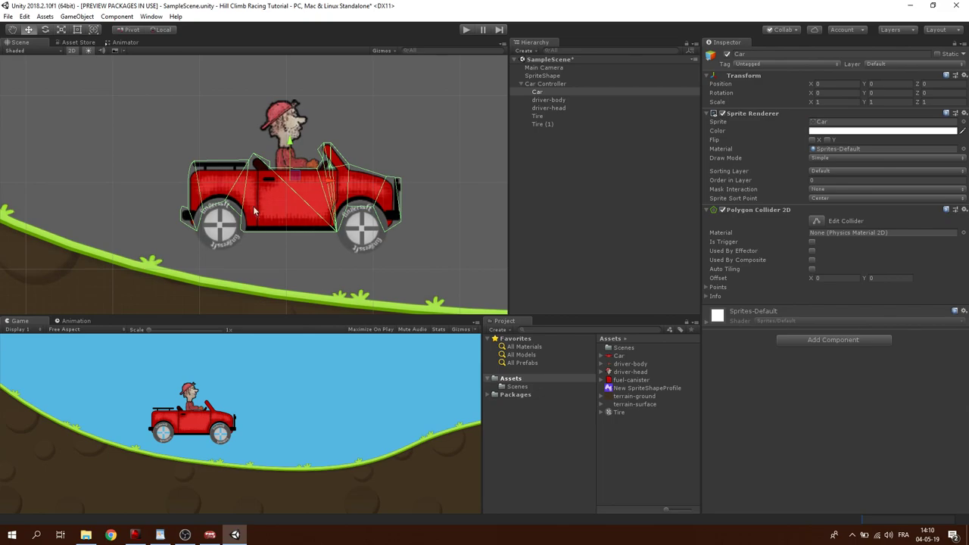
{"action": "middle_click_drag", "start_coordinate": [383, 226], "coordinate": [374, 218]}
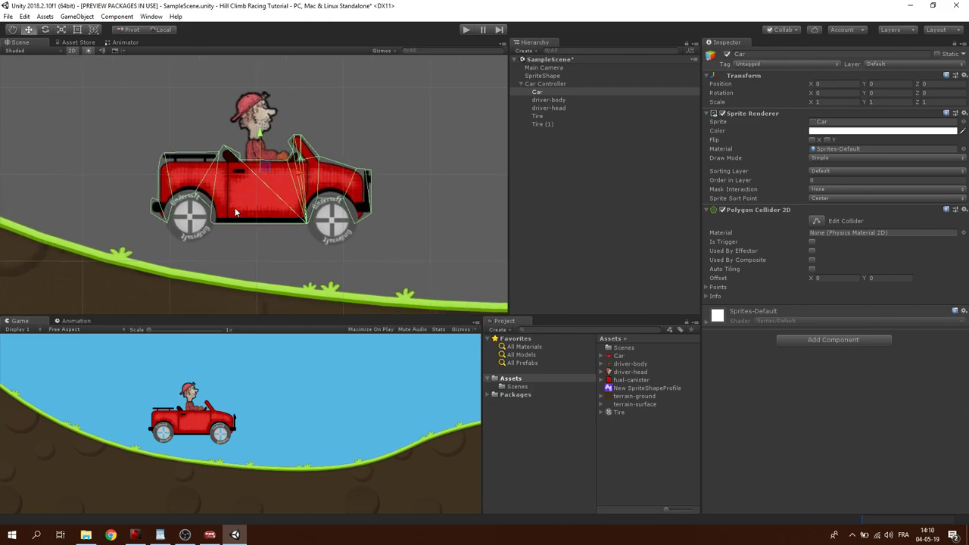
{"action": "left_click", "coordinate": [560, 115]}
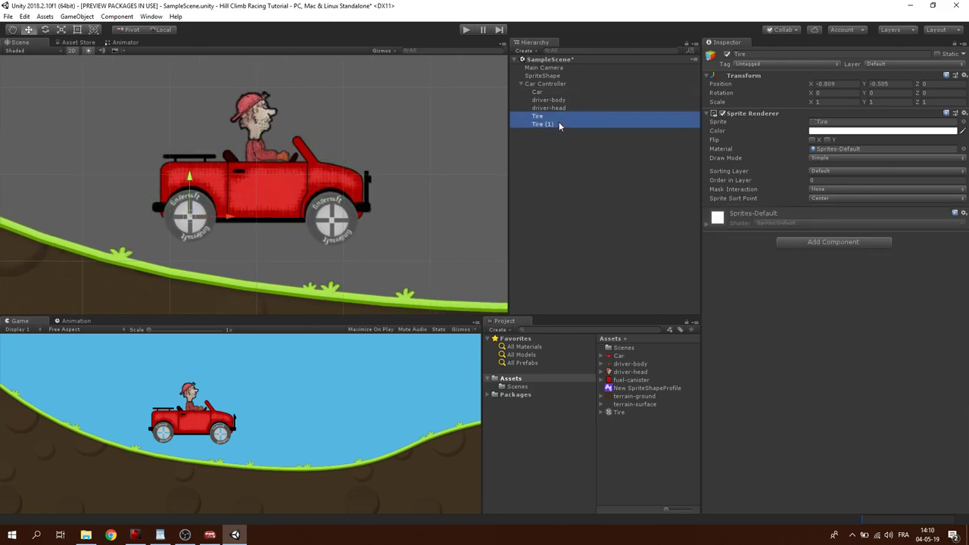
{"action": "left_click", "coordinate": [818, 244]}
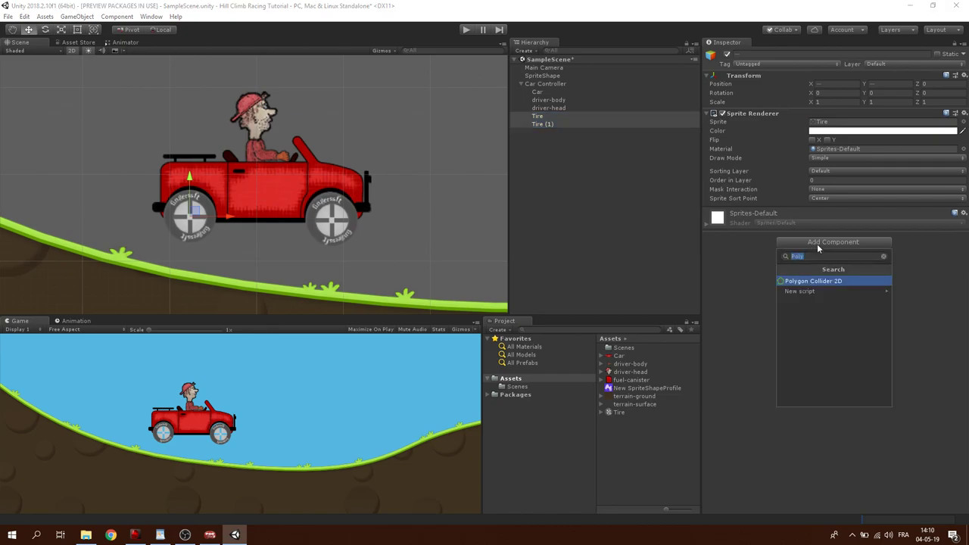
{"action": "key", "text": "BackSpace"}
{"action": "key", "text": "BackSpace"}
{"action": "key", "text": "BackSpace"}
{"action": "type", "text": "circle"}
{"action": "key", "text": "Return"}
{"action": "scroll", "coordinate": [288, 231], "scroll_direction": "up", "scroll_amount": 2}
{"action": "scroll", "coordinate": [288, 231], "scroll_direction": "up", "scroll_amount": 1}
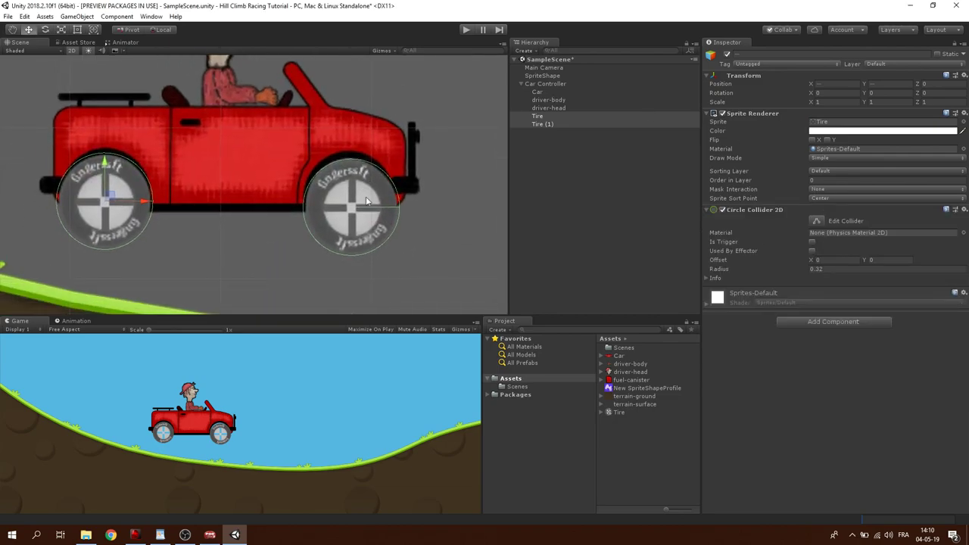
{"action": "scroll", "coordinate": [338, 222], "scroll_direction": "down", "scroll_amount": 3}
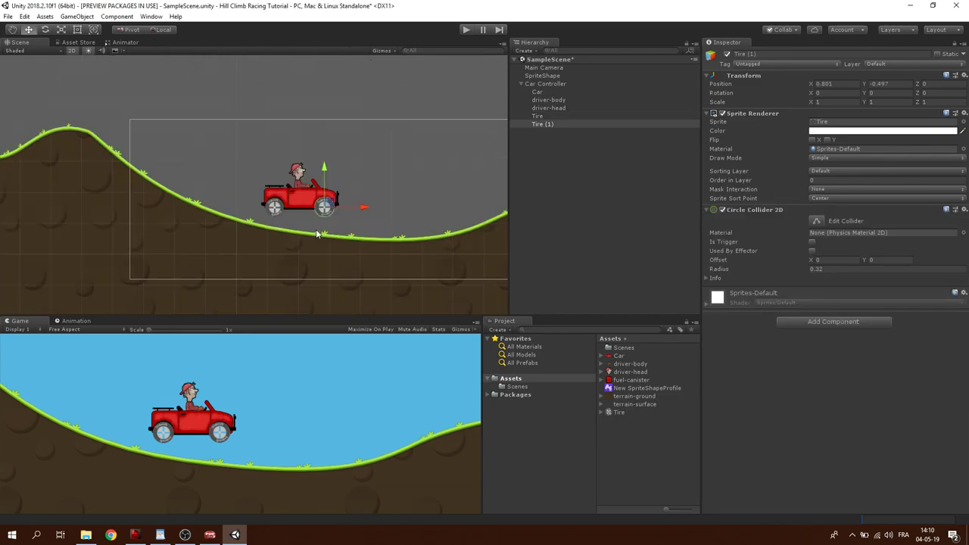
{"action": "scroll", "coordinate": [115, 222], "scroll_direction": "down", "scroll_amount": 2}
Add an Edge Collider 2D to the SpriteShape terrain.
{"action": "left_click", "coordinate": [115, 222]}
{"action": "scroll", "coordinate": [296, 191], "scroll_direction": "down", "scroll_amount": 2}
{"action": "middle_click_drag", "start_coordinate": [296, 191], "coordinate": [265, 161]}
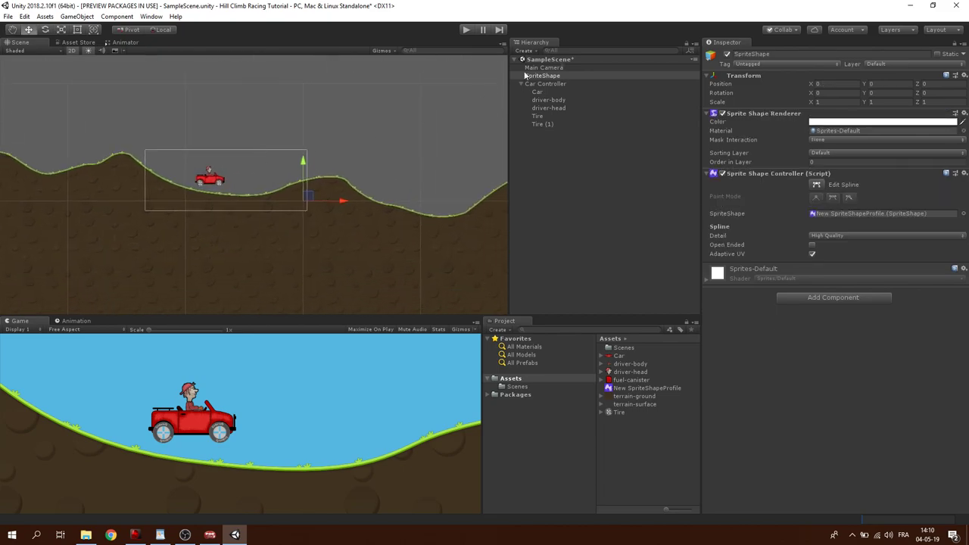
{"action": "left_click", "coordinate": [812, 302]}
{"action": "type", "text": "edge"}
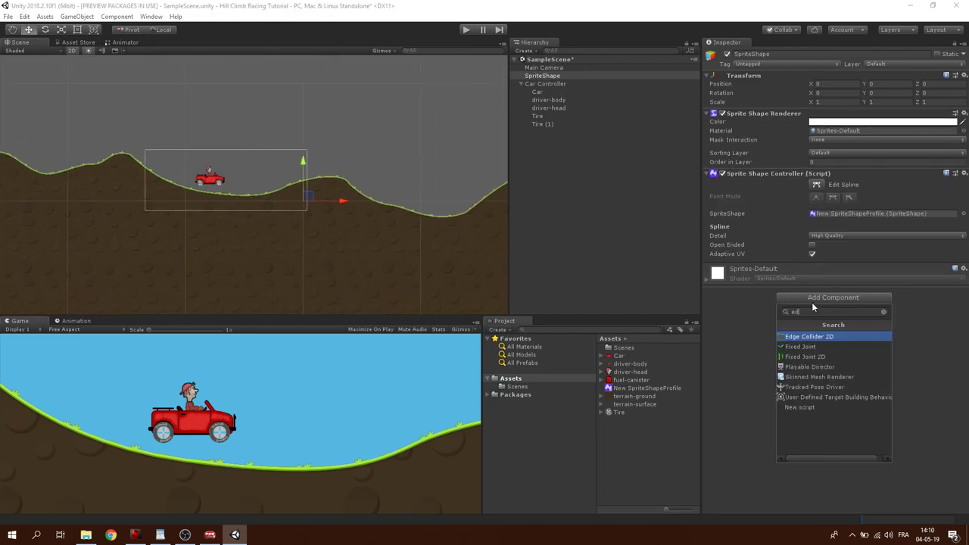
{"action": "left_click", "coordinate": [824, 336]}
{"action": "scroll", "coordinate": [275, 206], "scroll_direction": "down", "scroll_amount": 3}
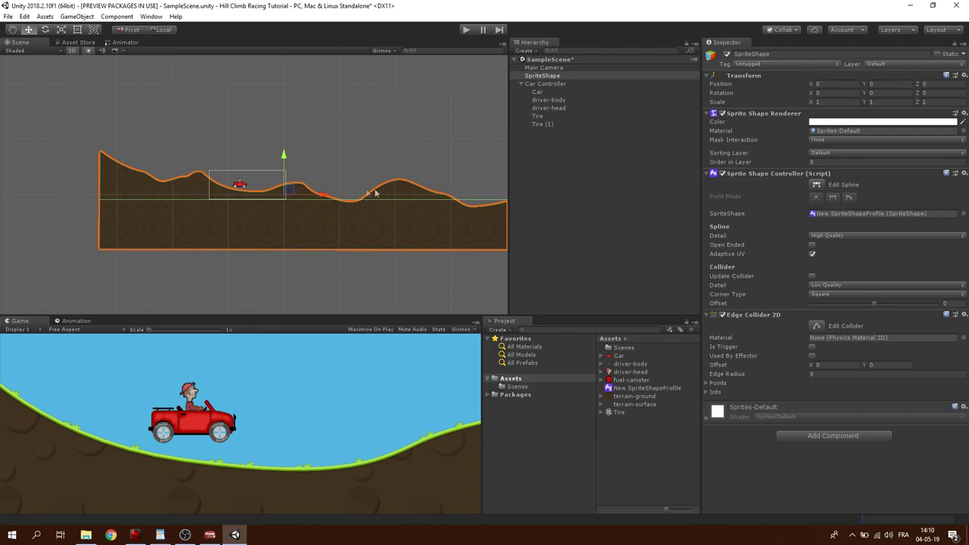
{"action": "middle_click_drag", "start_coordinate": [375, 193], "coordinate": [301, 186]}
{"action": "scroll", "coordinate": [259, 237], "scroll_direction": "up", "scroll_amount": 1}
{"action": "scroll", "coordinate": [189, 227], "scroll_direction": "down", "scroll_amount": 1}
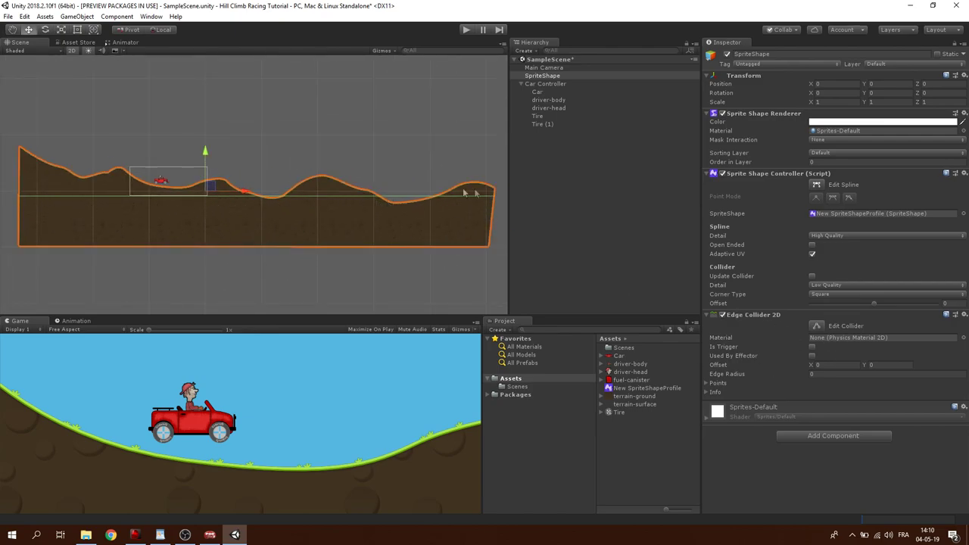
{"action": "scroll", "coordinate": [417, 182], "scroll_direction": "up", "scroll_amount": 1}
{"action": "scroll", "coordinate": [316, 199], "scroll_direction": "up", "scroll_amount": 1}
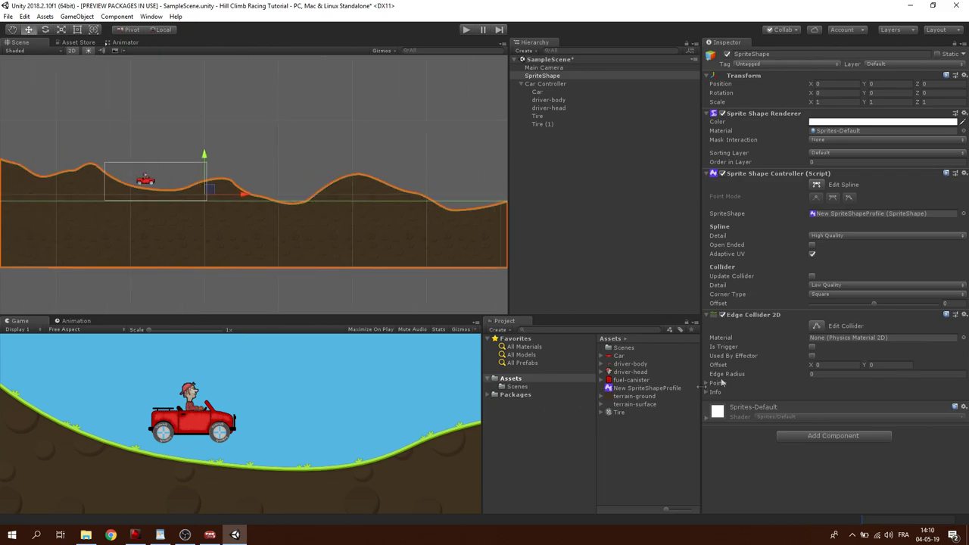
Make the terrain collider follow the curve with High Quality detail.
{"action": "left_click", "coordinate": [812, 275]}
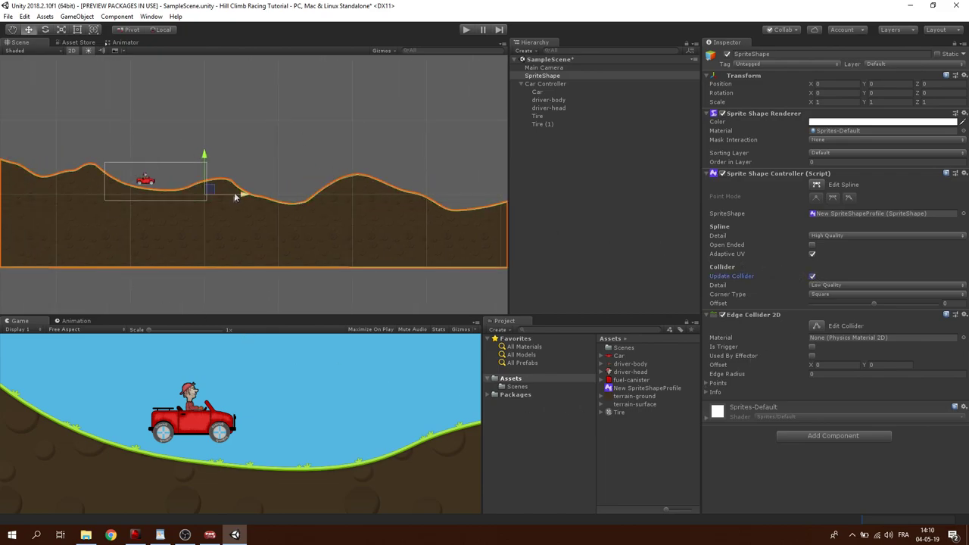
{"action": "scroll", "coordinate": [352, 227], "scroll_direction": "up", "scroll_amount": 4}
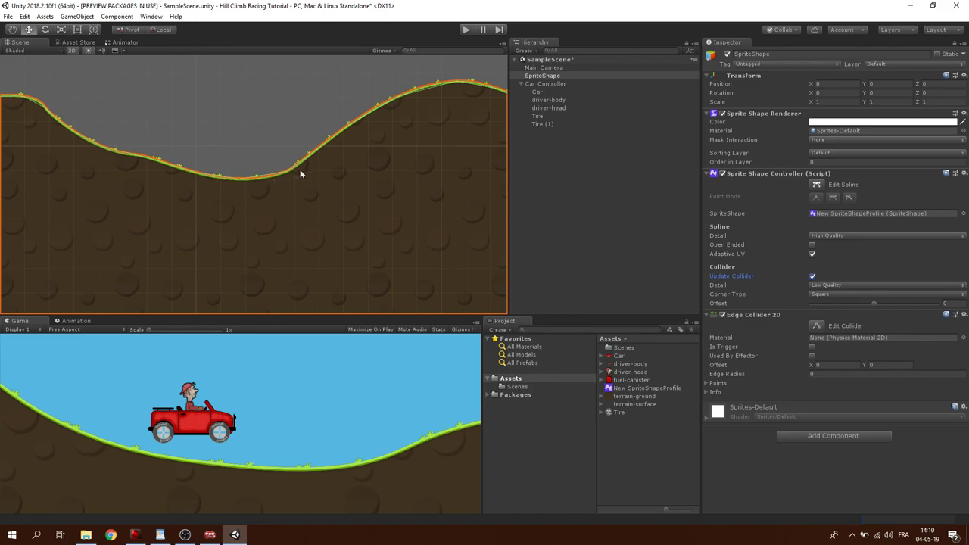
{"action": "scroll", "coordinate": [282, 173], "scroll_direction": "down", "scroll_amount": 3}
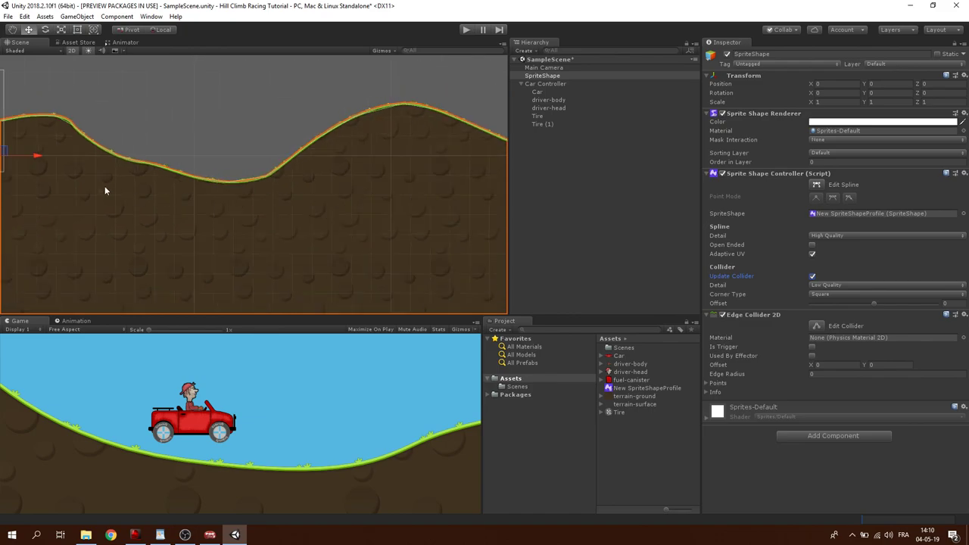
{"action": "left_click", "coordinate": [836, 285]}
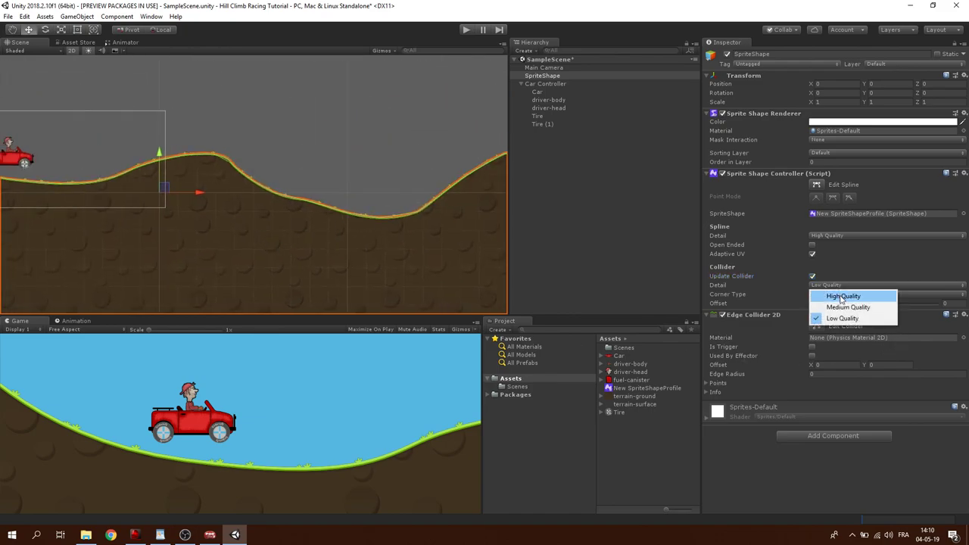
{"action": "left_click", "coordinate": [843, 296]}
{"action": "scroll", "coordinate": [270, 197], "scroll_direction": "down", "scroll_amount": 3}
Play-test the car landing on the hills, then select the Main Camera.
{"action": "left_click", "coordinate": [466, 30]}
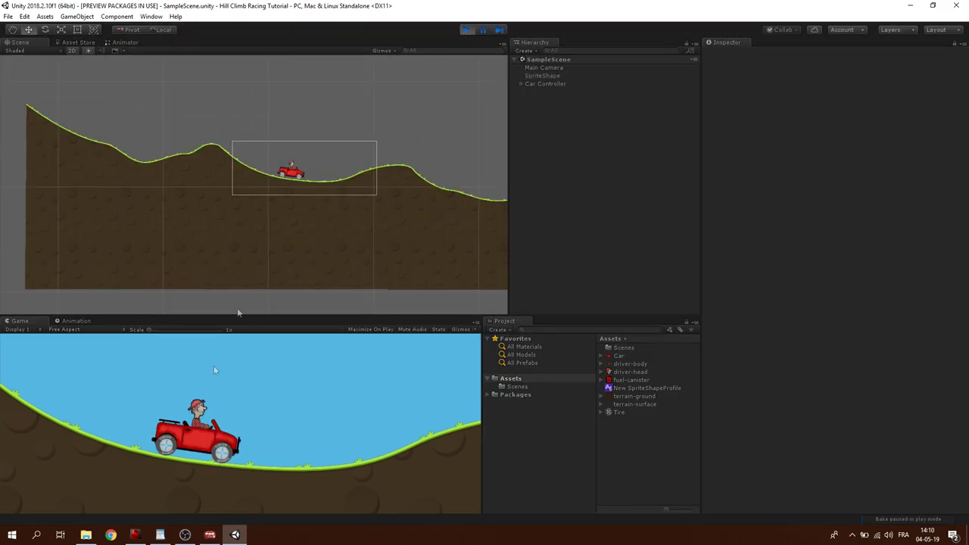
{"action": "scroll", "coordinate": [310, 210], "scroll_direction": "up", "scroll_amount": 2}
{"action": "scroll", "coordinate": [310, 209], "scroll_direction": "up", "scroll_amount": 1}
{"action": "left_click", "coordinate": [545, 67]}
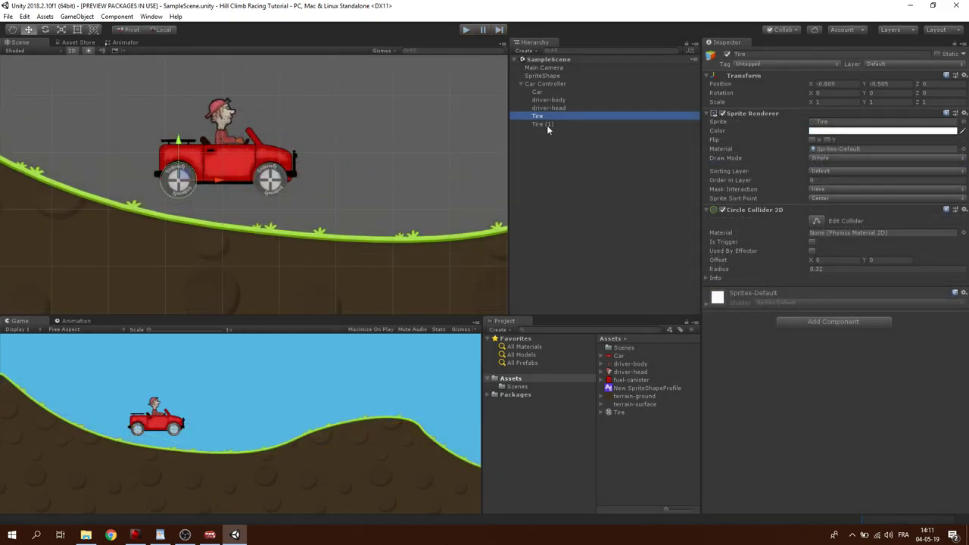
Add a Wheel Joint 2D to both tires.
{"action": "left_click", "coordinate": [547, 124], "text": "ctrl"}
{"action": "left_click", "coordinate": [830, 324]}
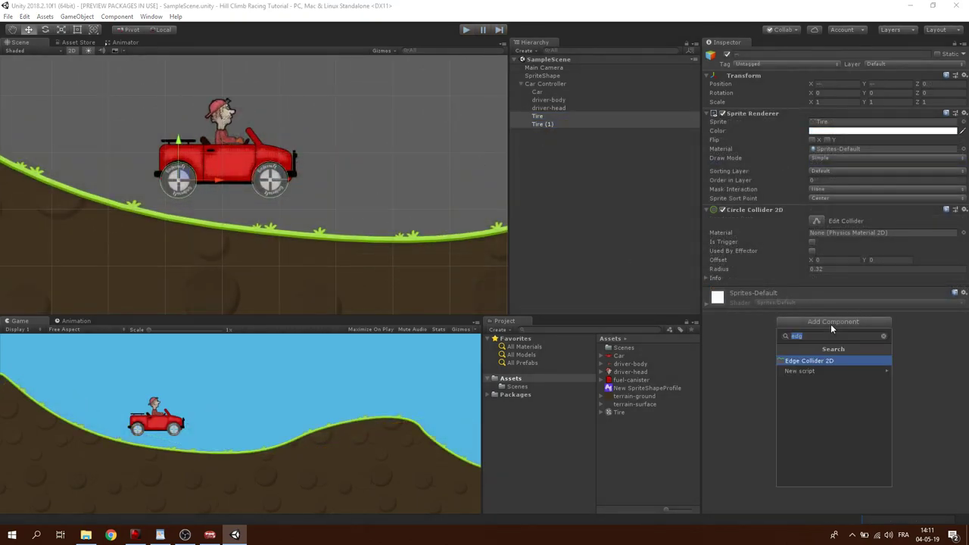
{"action": "key", "text": "Escape"}
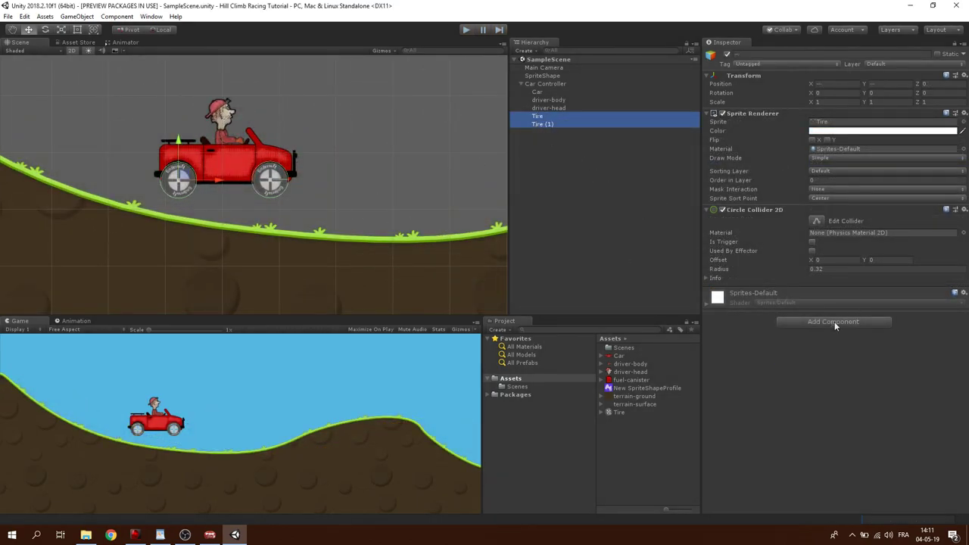
{"action": "left_click", "coordinate": [819, 322]}
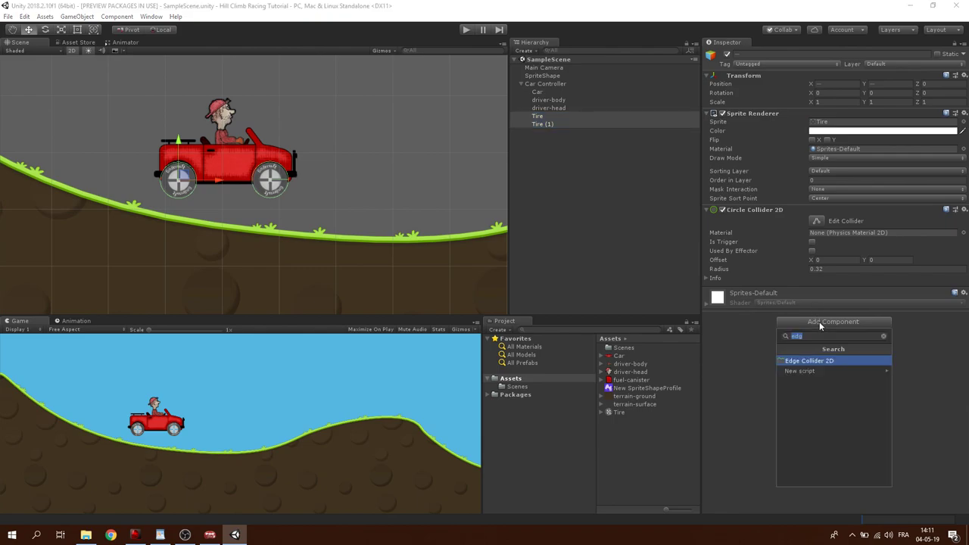
{"action": "type", "text": "W"}
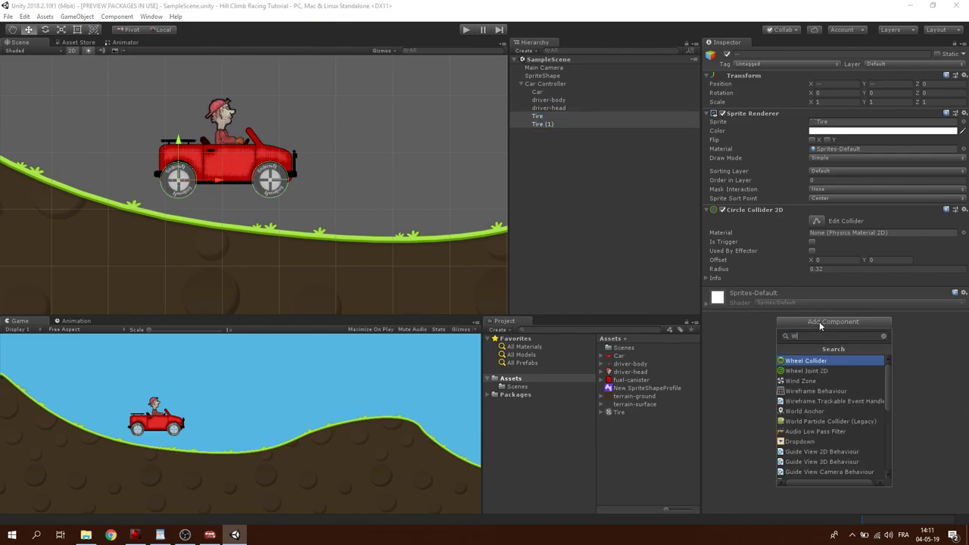
{"action": "type", "text": "hee"}
{"action": "key", "text": "Down"}
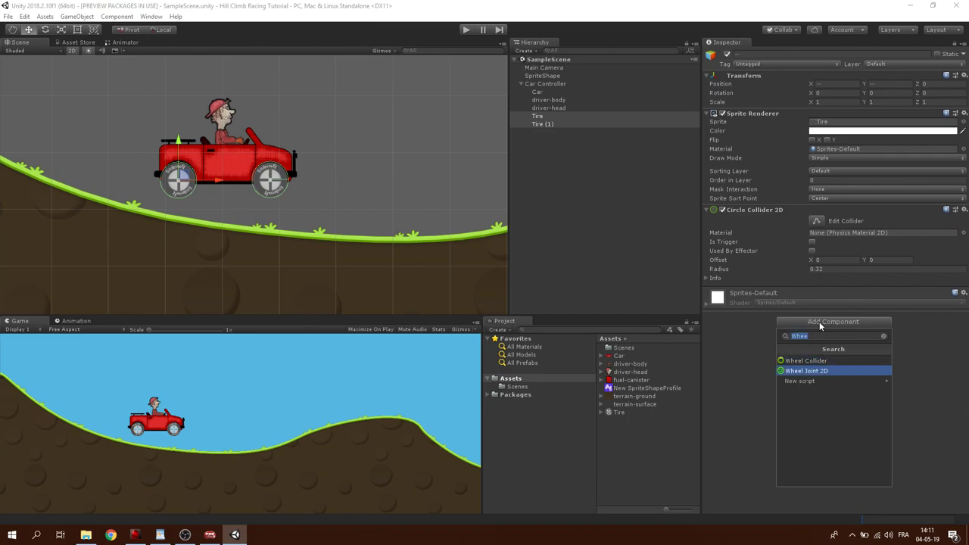
{"action": "key", "text": "Return"}
{"action": "mouse_move", "coordinate": [284, 227]}
{"action": "middle_mouse_down"}
{"action": "mouse_move", "coordinate": [324, 249]}
{"action": "mouse_move", "coordinate": [132, 175]}
{"action": "middle_mouse_up"}
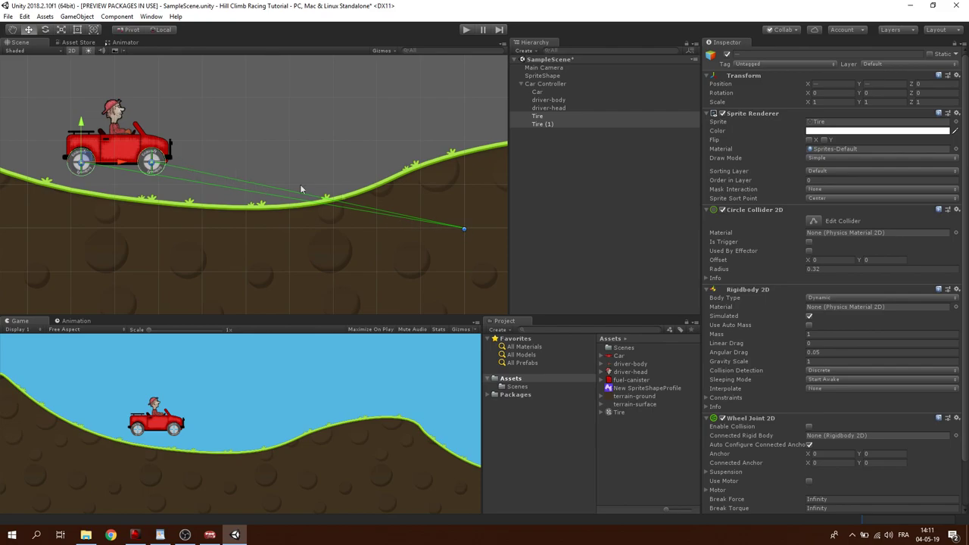
{"action": "mouse_move", "coordinate": [300, 188]}
{"action": "middle_mouse_down"}
{"action": "mouse_move", "coordinate": [443, 215]}
{"action": "mouse_move", "coordinate": [292, 204]}
{"action": "mouse_move", "coordinate": [297, 196]}
{"action": "middle_mouse_up"}
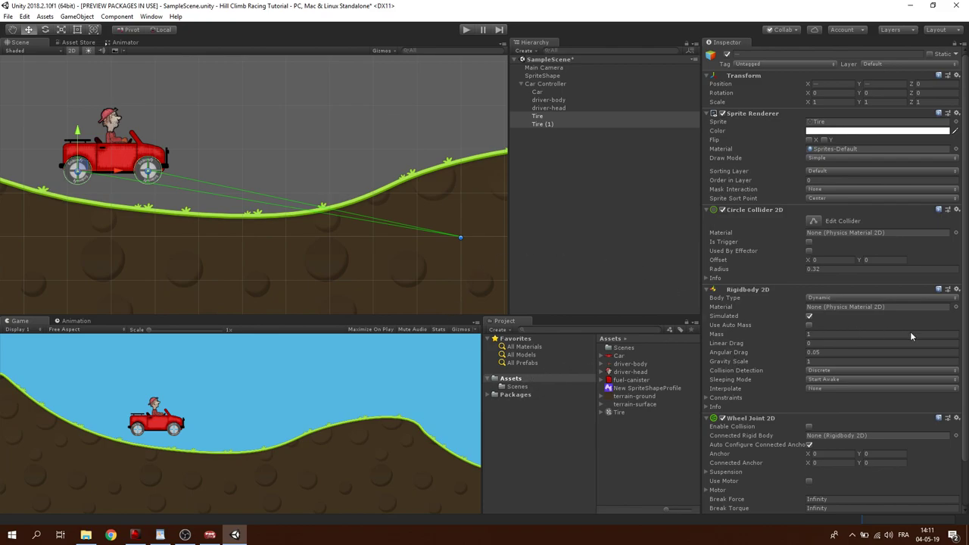
{"action": "scroll", "coordinate": [911, 333], "scroll_direction": "down", "scroll_amount": 3}
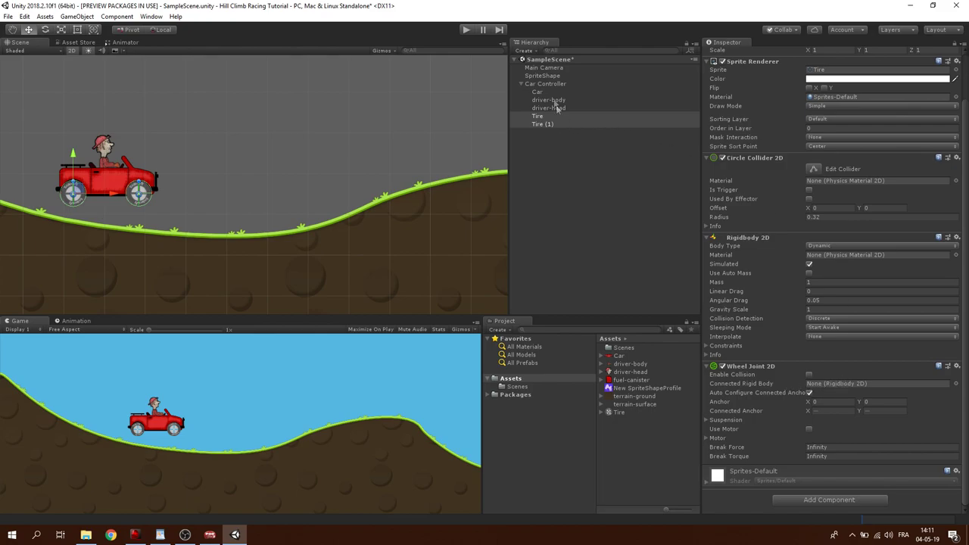
Connect the tire joints to Car Controller's rigidbody and start a play test.
{"action": "left_click_drag", "start_coordinate": [543, 84], "coordinate": [817, 378]}
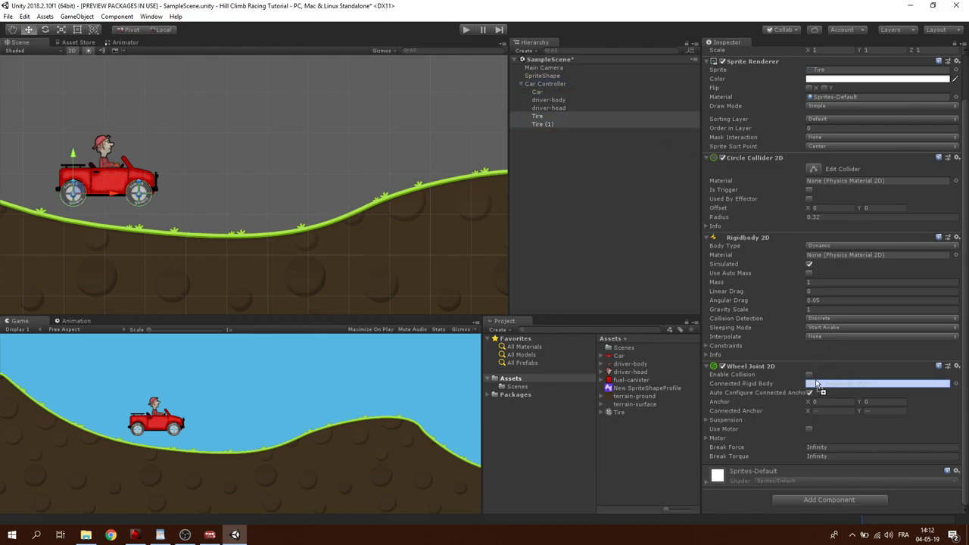
{"action": "scroll", "coordinate": [242, 195], "scroll_direction": "up", "scroll_amount": 2}
{"action": "middle_click_drag", "start_coordinate": [214, 190], "coordinate": [376, 239]}
{"action": "scroll", "coordinate": [376, 239], "scroll_direction": "down", "scroll_amount": 3}
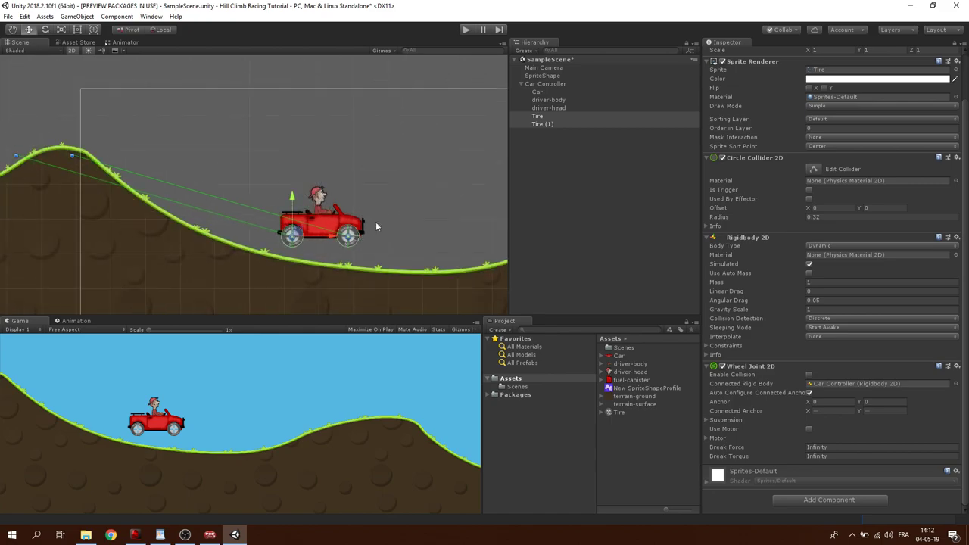
{"action": "left_click_drag", "start_coordinate": [114, 179], "coordinate": [11, 157]}
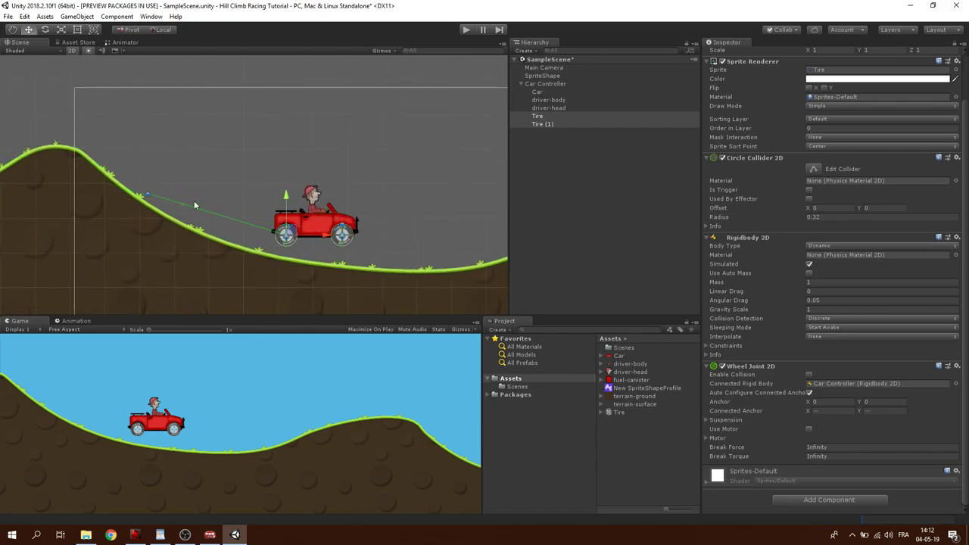
{"action": "scroll", "coordinate": [395, 255], "scroll_direction": "up", "scroll_amount": 1}
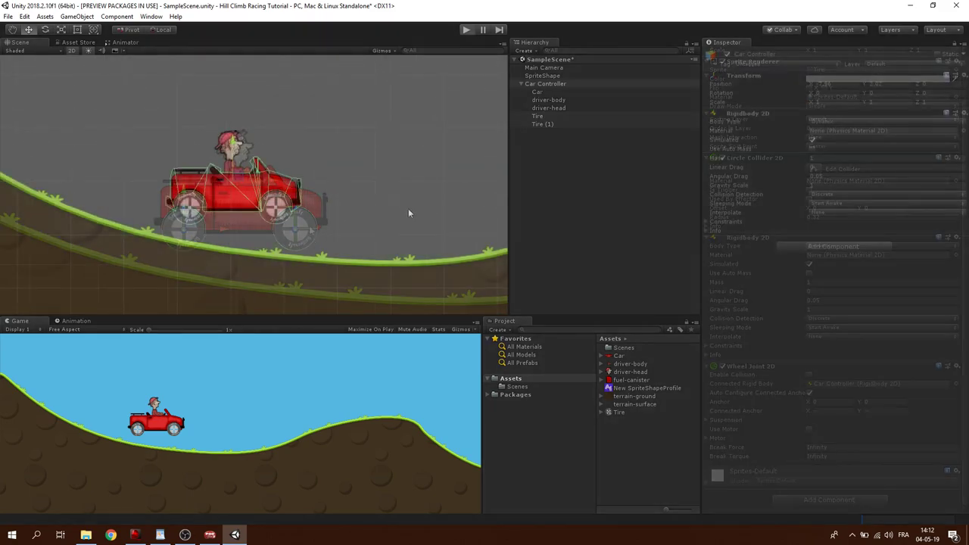
{"action": "key", "text": "ctrl+p"}
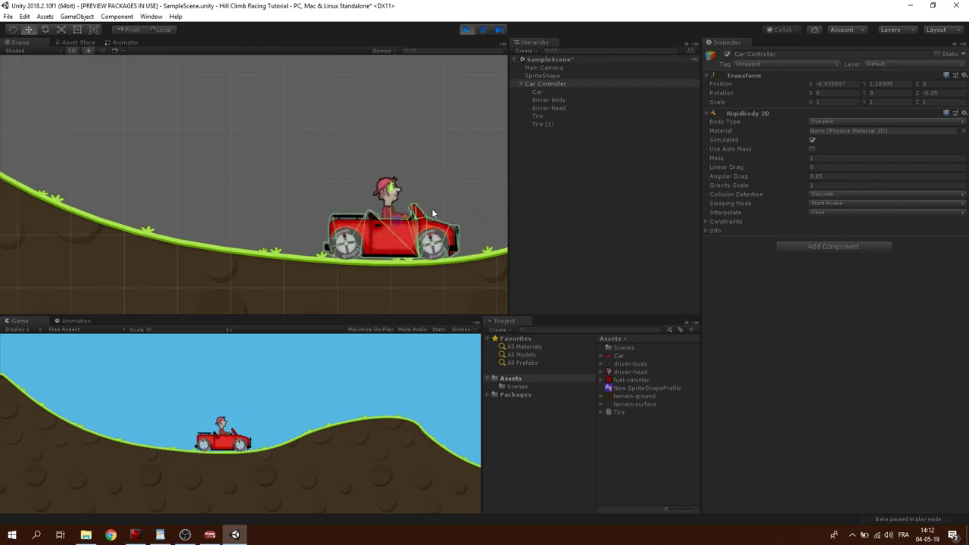
Stop the test and set the tires' suspension to frequency 10, damping ratio 0.9.
{"action": "scroll", "coordinate": [431, 208], "scroll_direction": "up", "scroll_amount": 2}
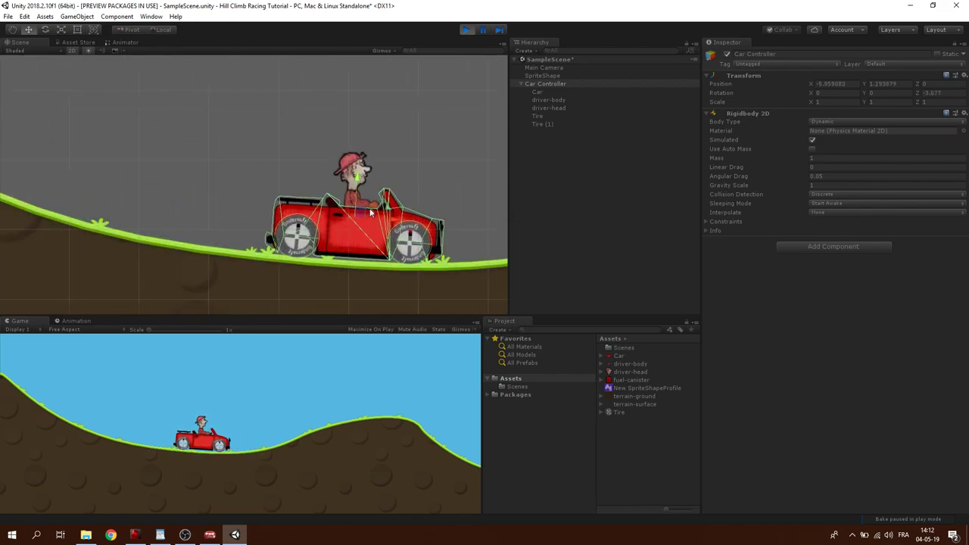
{"action": "key", "text": "ctrl+p"}
{"action": "left_click", "coordinate": [723, 422]}
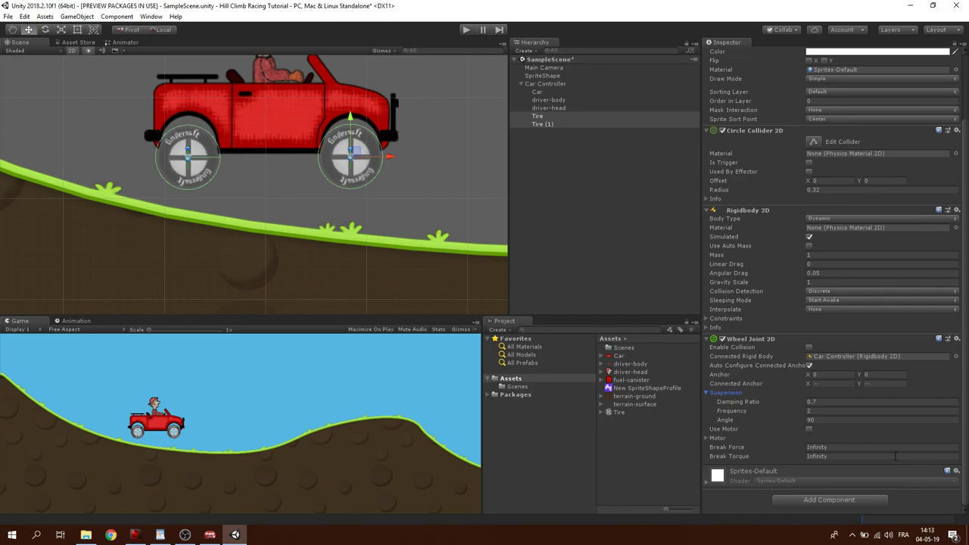
{"action": "left_click", "coordinate": [824, 410]}
{"action": "type", "text": "10"}
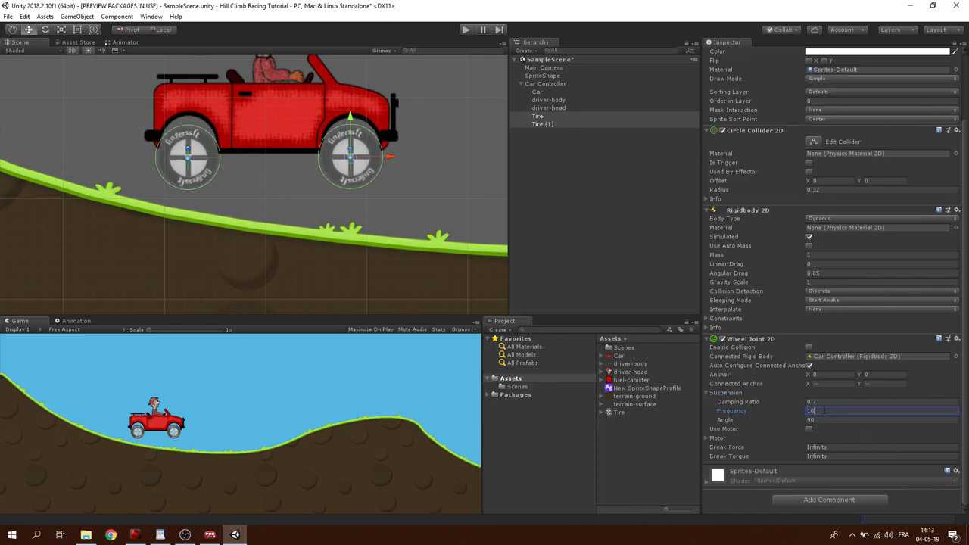
{"action": "left_click", "coordinate": [824, 402]}
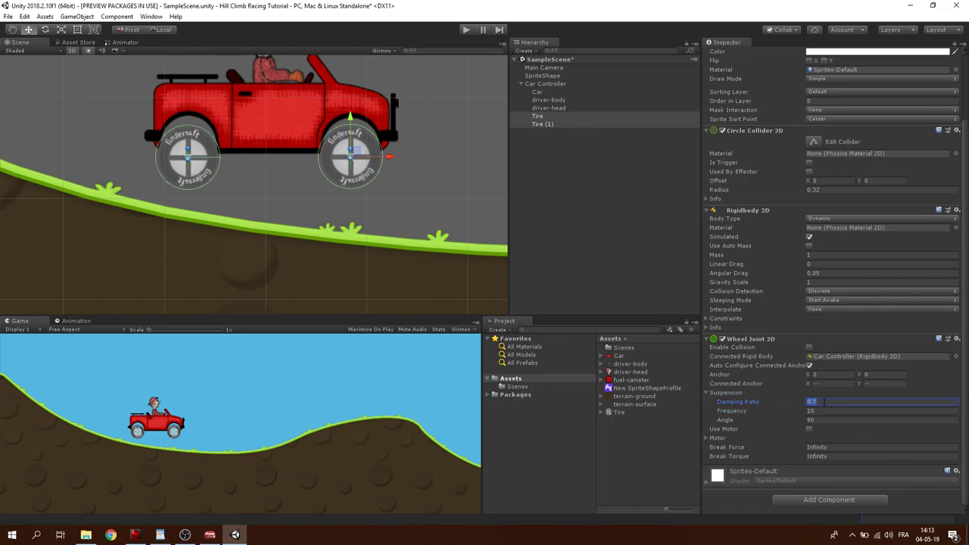
{"action": "type", "text": "0.9"}
{"action": "scroll", "coordinate": [331, 159], "scroll_direction": "down", "scroll_amount": 3}
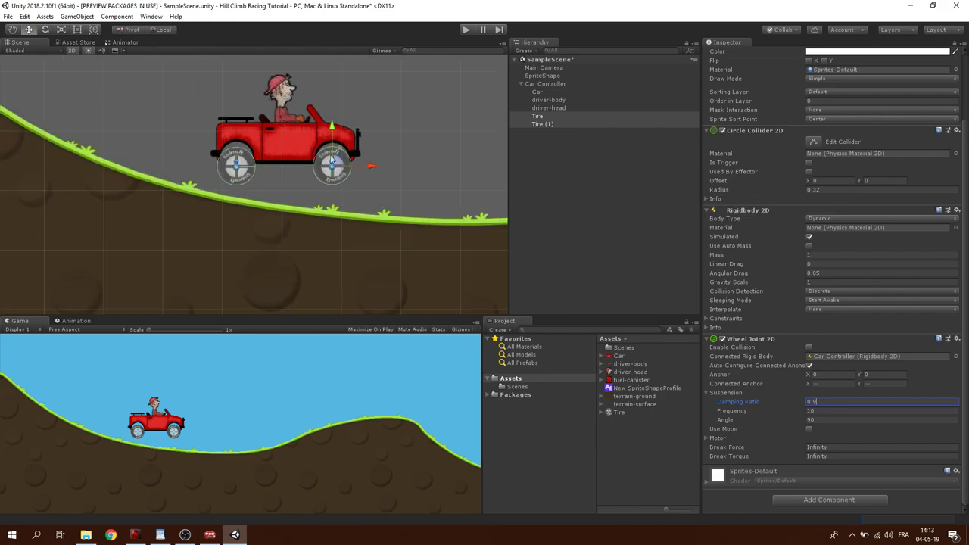
Play-test the car rolling downhill on the stiffer suspension, then stop.
{"action": "left_click", "coordinate": [463, 31]}
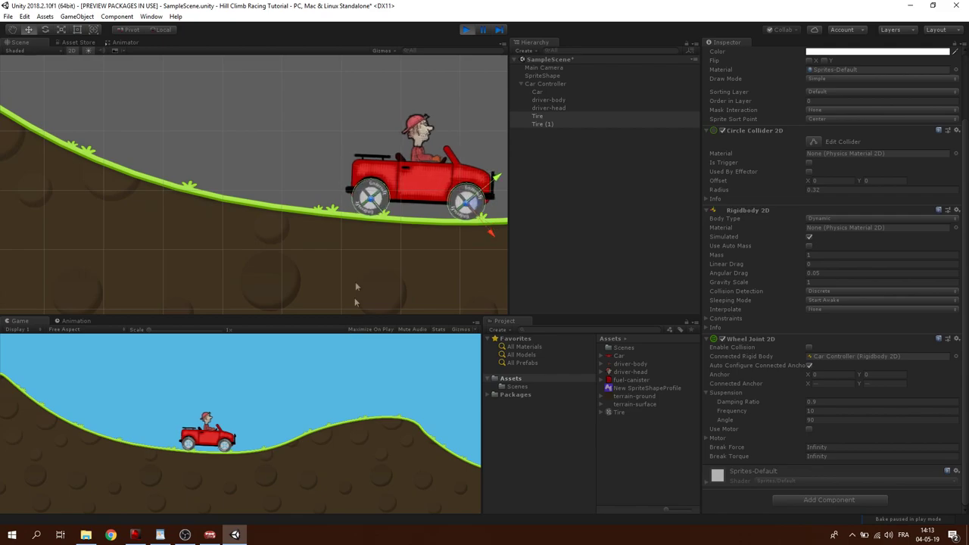
{"action": "middle_click_drag", "start_coordinate": [355, 282], "coordinate": [177, 206]}
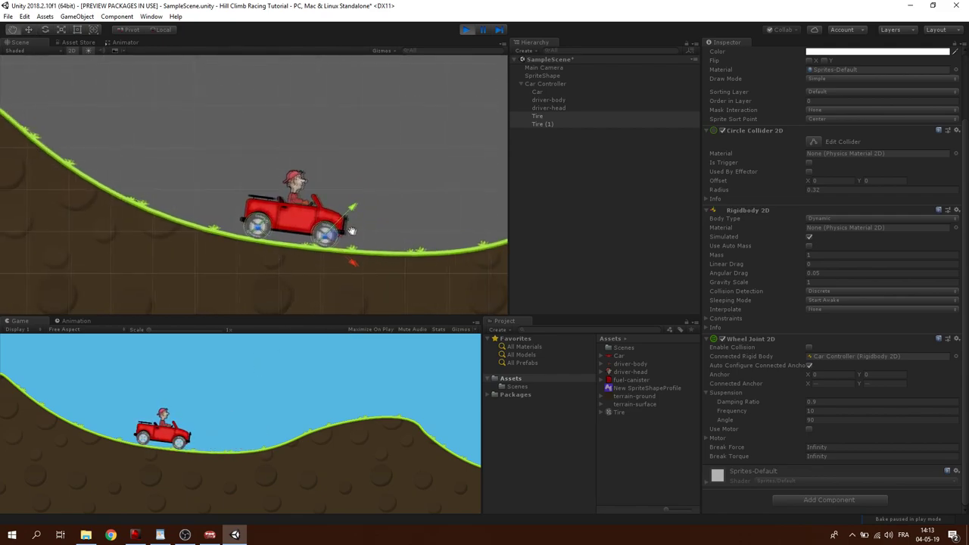
{"action": "left_click", "coordinate": [466, 30]}
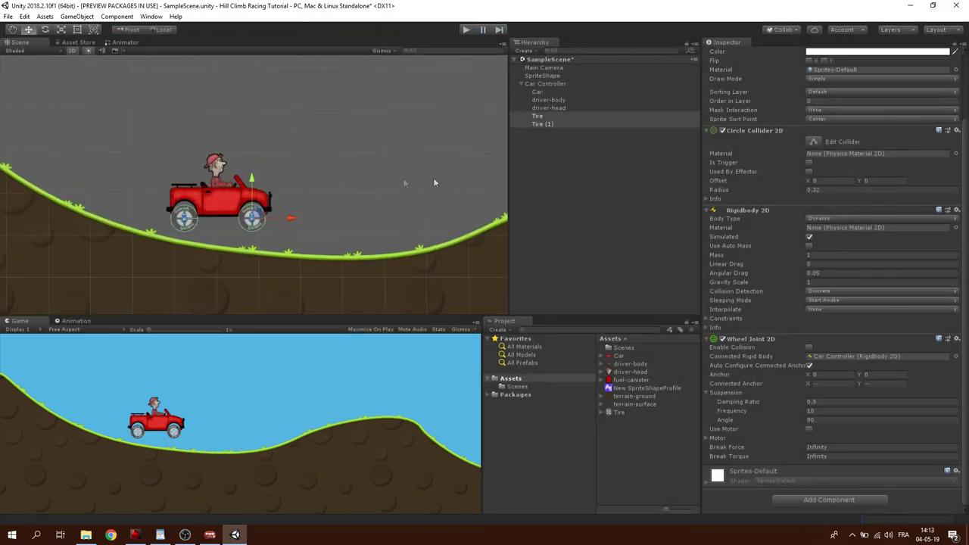
{"action": "scroll", "coordinate": [761, 301], "scroll_direction": "up", "scroll_amount": 3}
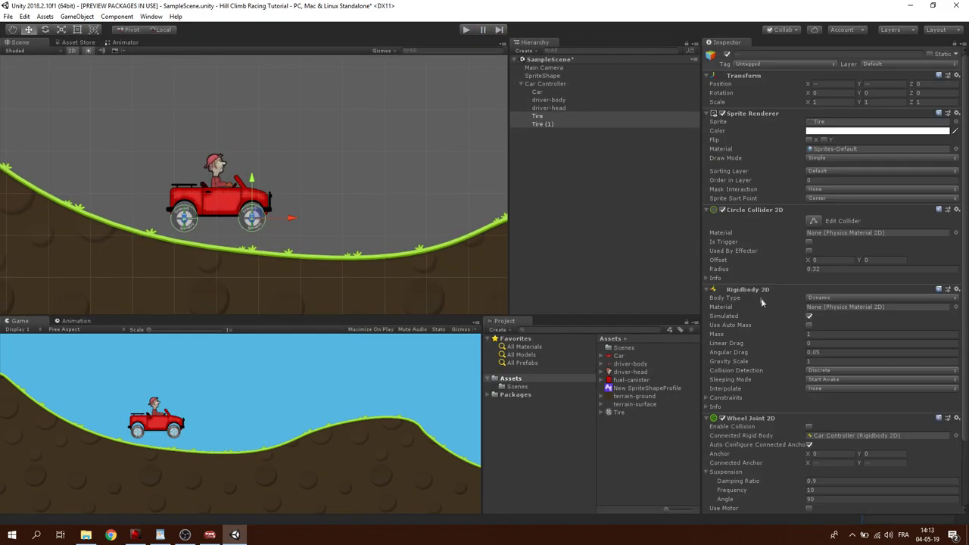
Add a new CarController script to Car Controller and open it in Visual Studio.
{"action": "left_click", "coordinate": [539, 84]}
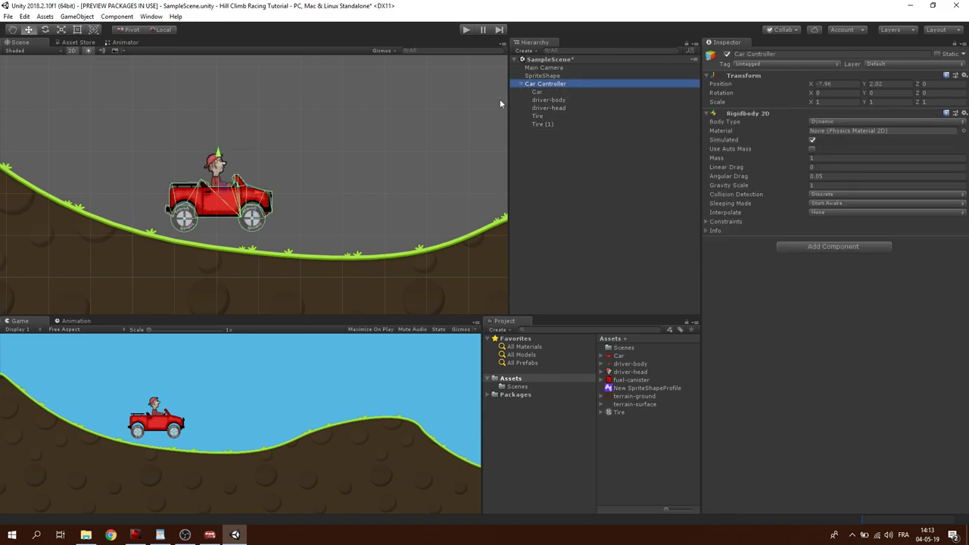
{"action": "left_click", "coordinate": [820, 250]}
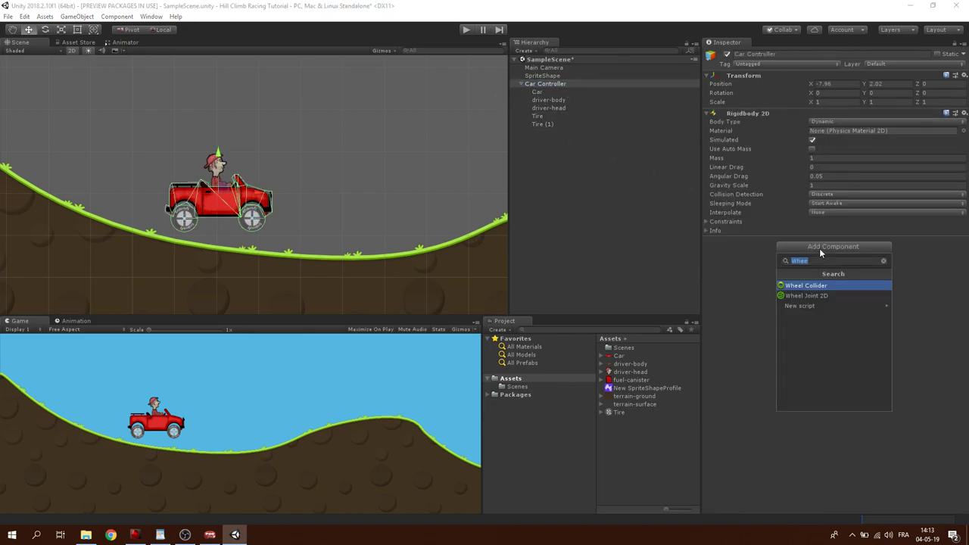
{"action": "type", "text": "Car"}
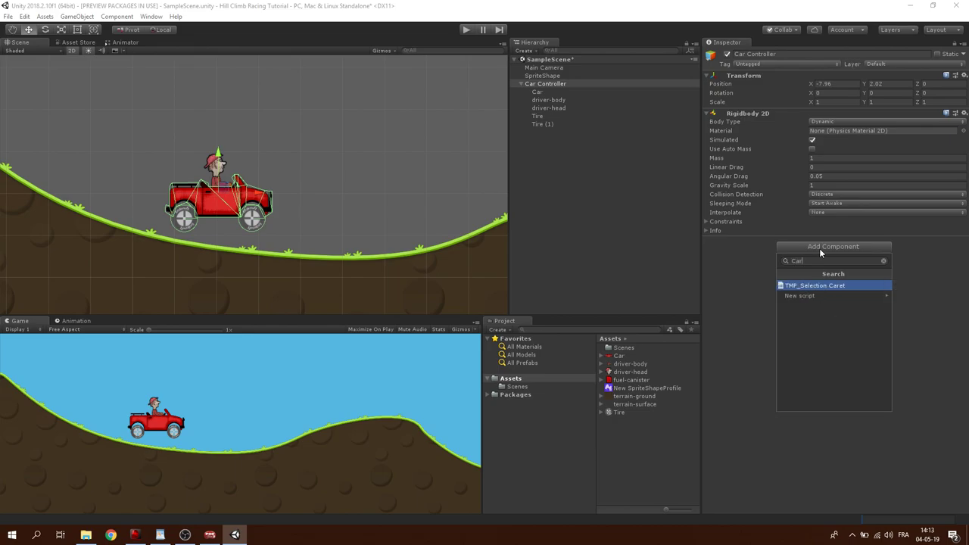
{"action": "type", "text": "Controller"}
{"action": "key", "text": "Return"}
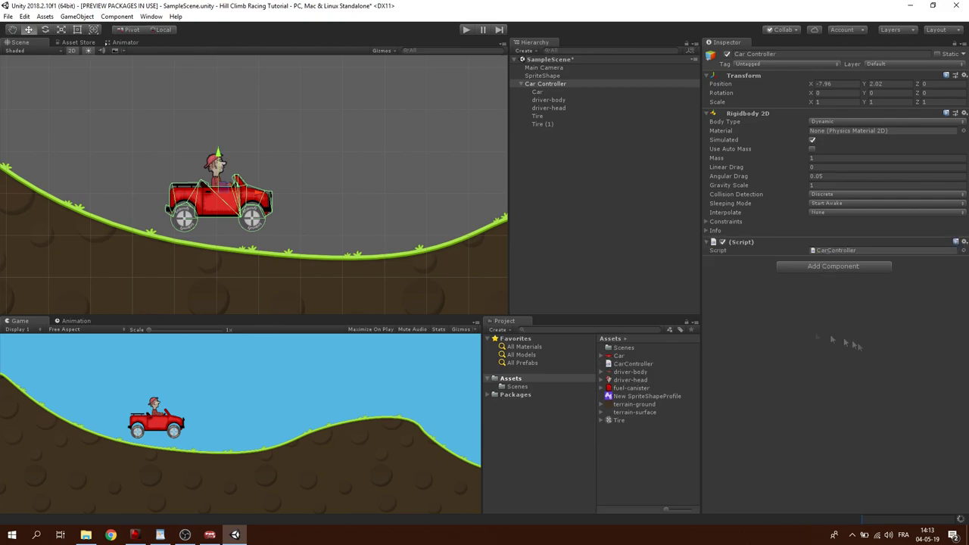
{"action": "double_click", "coordinate": [852, 252]}
{"action": "mouse_move", "coordinate": [259, 534]}
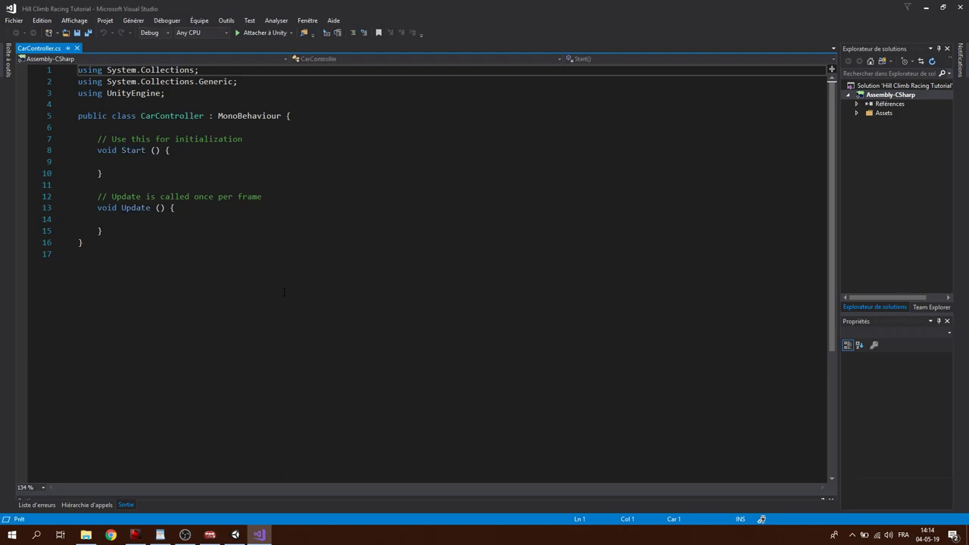
Declare public Rigidbody2D fields backTire and frontTire and save the script.
{"action": "left_click", "coordinate": [299, 116]}
{"action": "key", "text": "Return"}
{"action": "key", "text": "Return"}
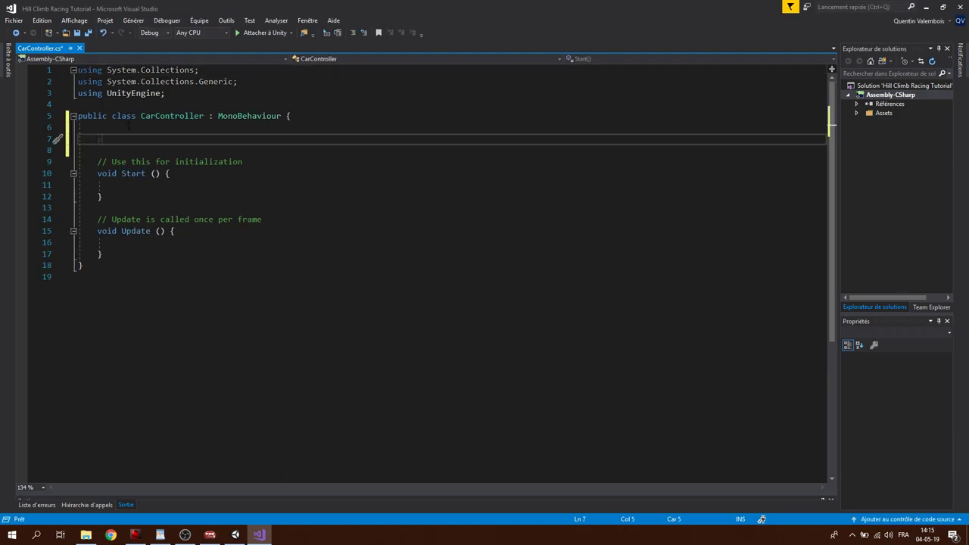
{"action": "type", "text": "public Rig"}
{"action": "key", "text": "Tab"}
{"action": "type", "text": "back"}
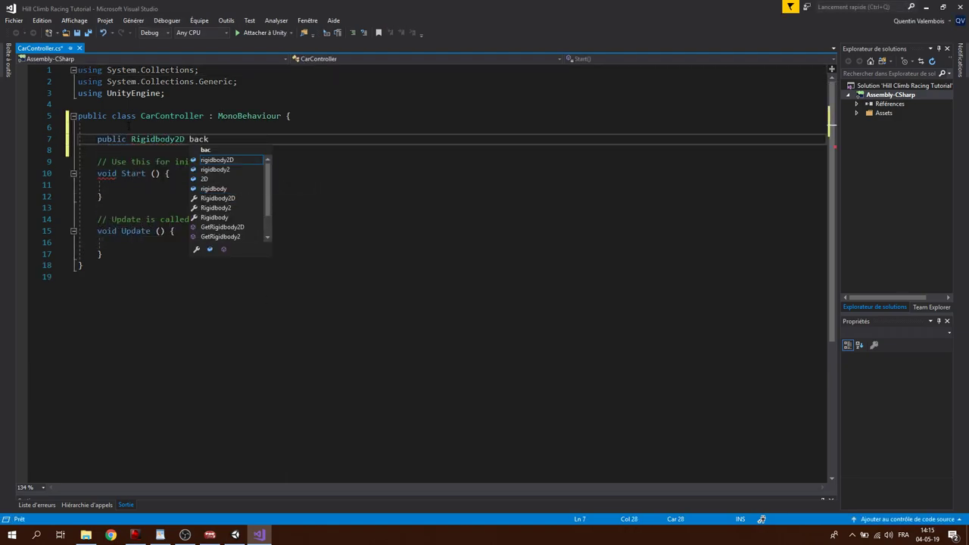
{"action": "type", "text": "Tire;"}
{"action": "key", "text": "Return"}
{"action": "type", "text": "public Rig"}
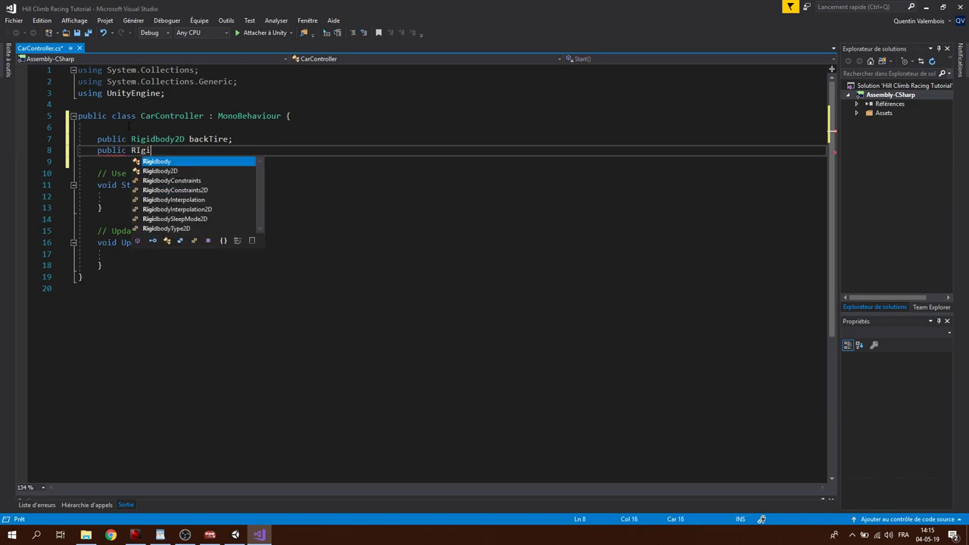
{"action": "key", "text": "Tab"}
{"action": "type", "text": "frontTire;"}
{"action": "key", "text": "ctrl+s"}
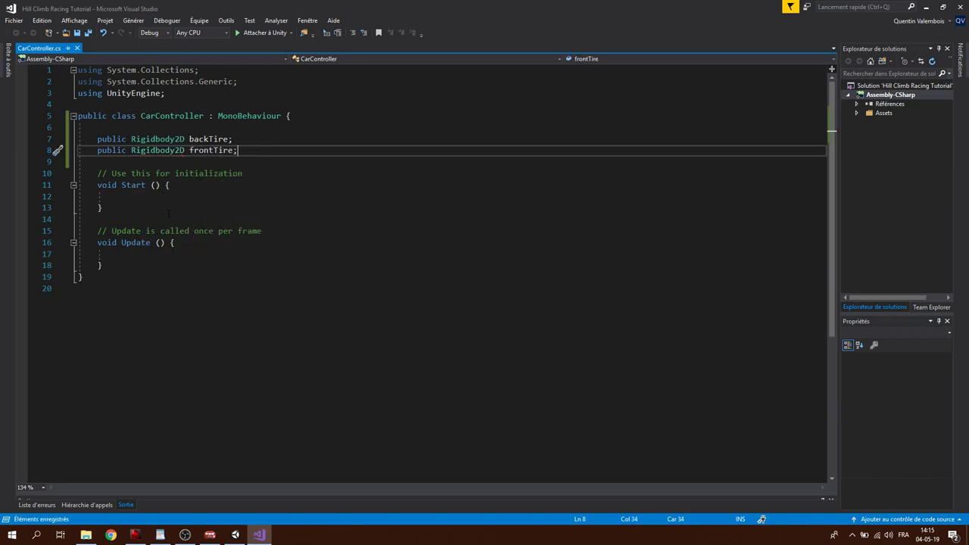
In Update, assign movement = Input.GetAxis("Horizontal").
{"action": "key", "text": "Down"}
{"action": "key", "text": "Down"}
{"action": "key", "text": "Down"}
{"action": "key", "text": "Up"}
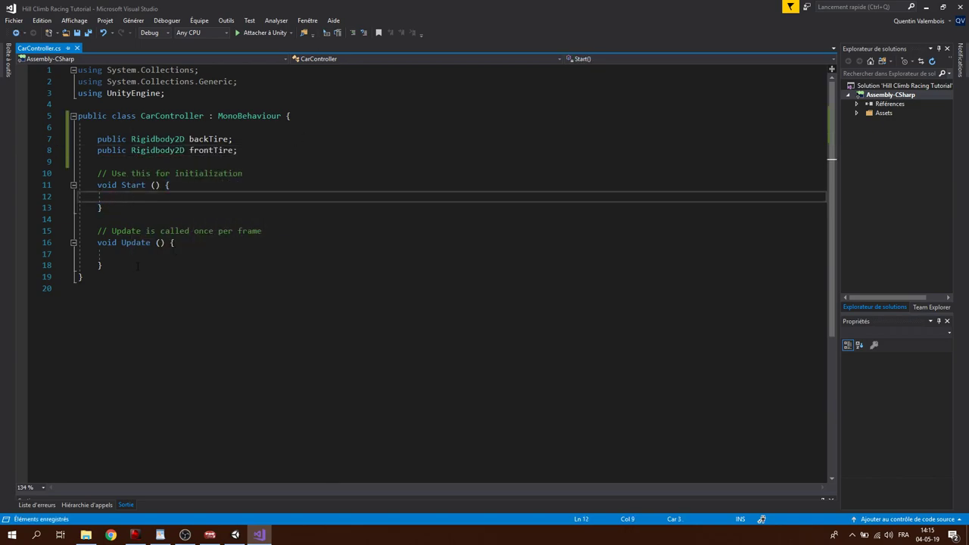
{"action": "key", "text": "Down"}
{"action": "key", "text": "Down"}
{"action": "key", "text": "Down"}
{"action": "scroll", "coordinate": [139, 257], "scroll_direction": "down", "scroll_amount": 1}
{"action": "scroll", "coordinate": [139, 257], "scroll_direction": "up", "scroll_amount": 1}
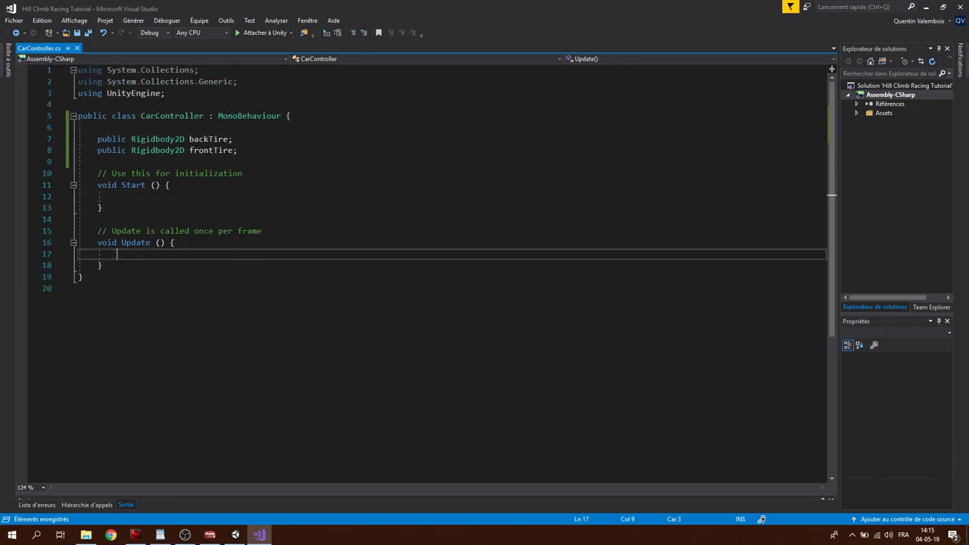
{"action": "type", "text": "movement = Input.getax"}
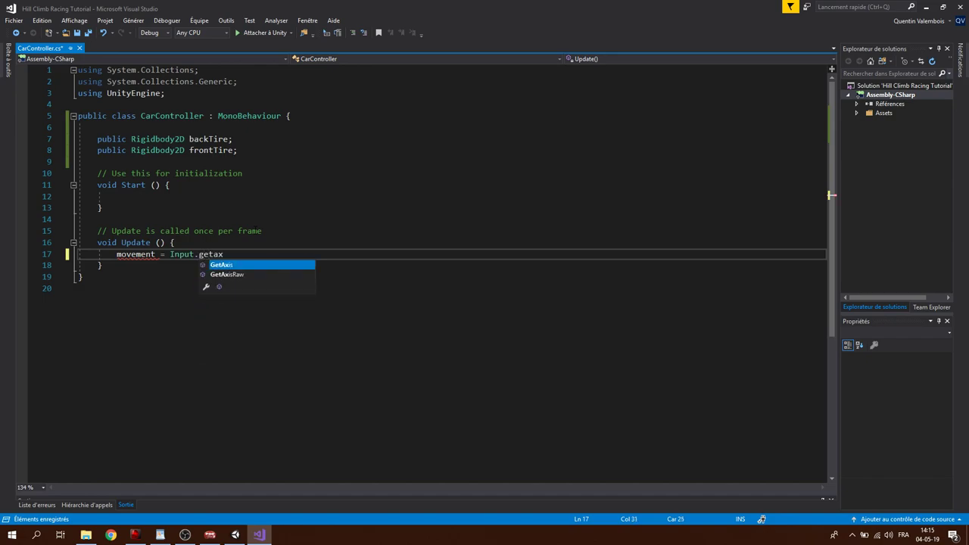
{"action": "key", "text": "Tab"}
{"action": "type", "text": "(\"Hori"}
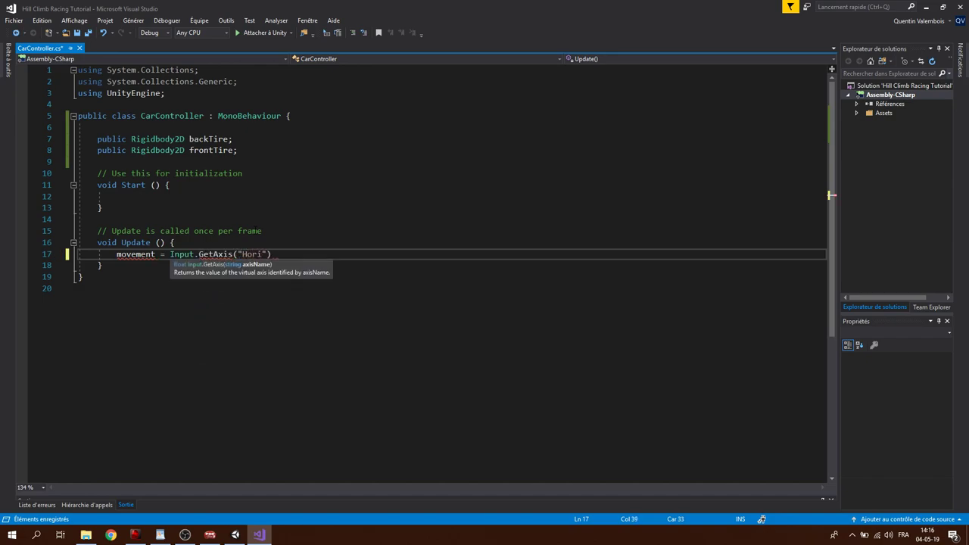
{"action": "type", "text": "zontal\");"}
Declare a private float movement field below the tire fields.
{"action": "left_click", "coordinate": [125, 160]}
{"action": "key", "text": "Return"}
{"action": "type", "text": "private "}
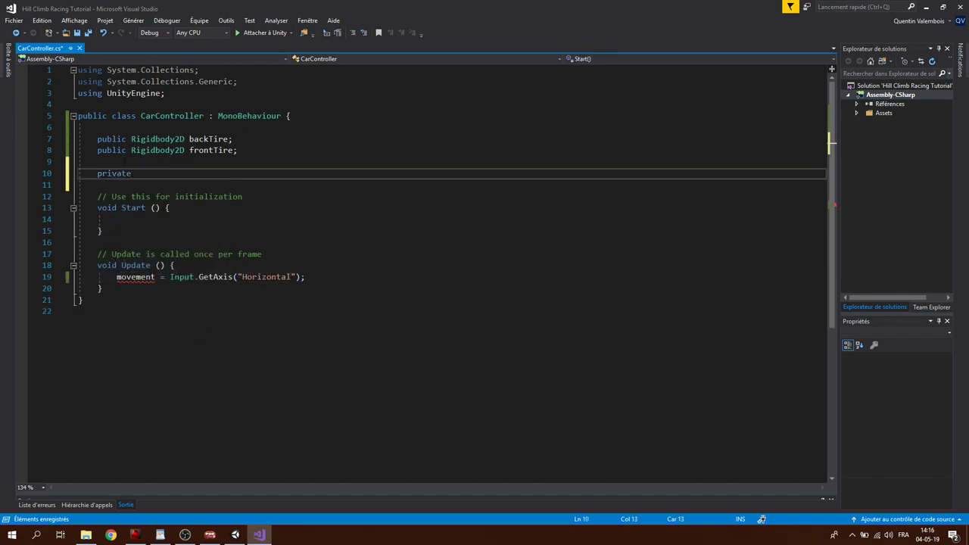
{"action": "type", "text": "float movement;"}
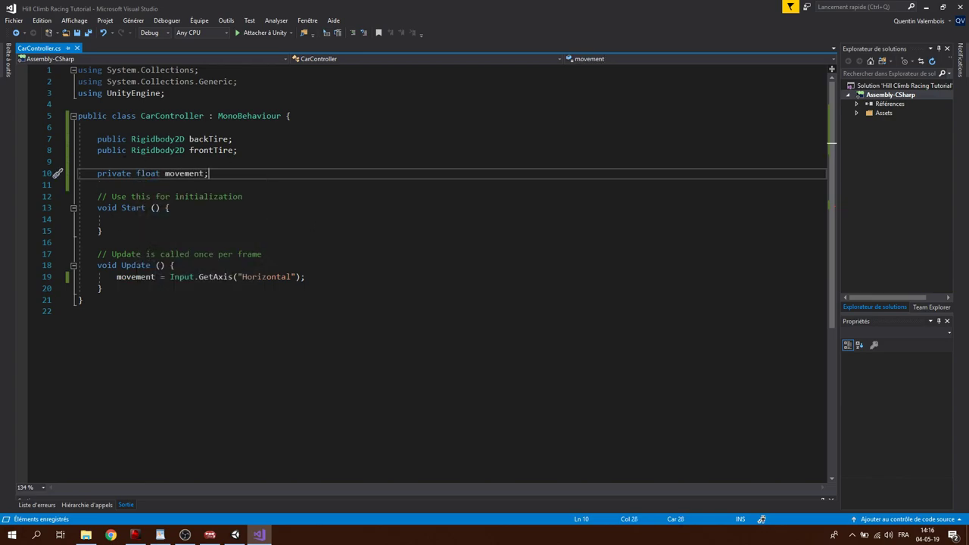
{"action": "left_click_drag", "start_coordinate": [117, 277], "coordinate": [153, 277]}
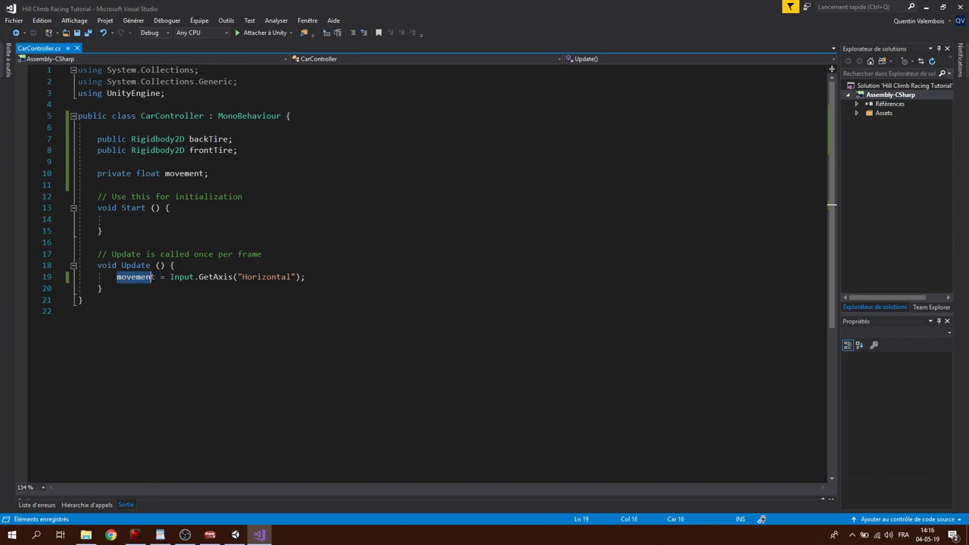
{"action": "left_click", "coordinate": [201, 300]}
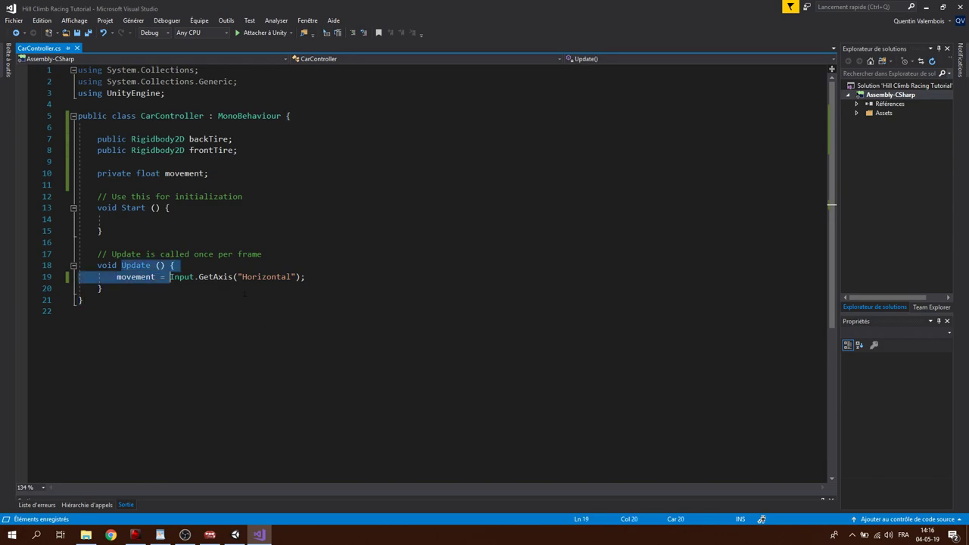
{"action": "left_click", "coordinate": [245, 292]}
Write FixedUpdate with backTire.AddTorque(movement * speed * Time.fixedDeltaTime), declaring public float speed = 20.
{"action": "key", "text": "Return"}
{"action": "key", "text": "Return"}
{"action": "type", "text": "Fix"}
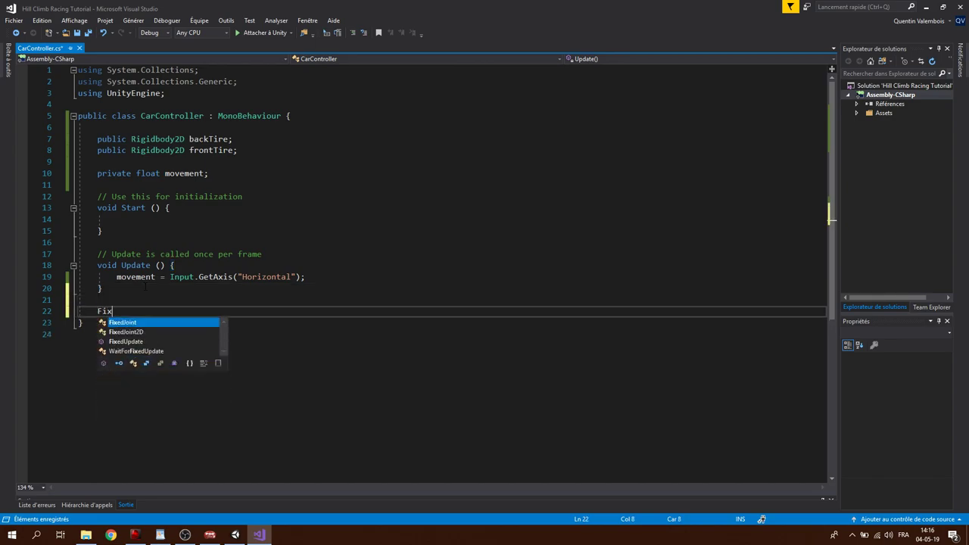
{"action": "key", "text": "Down"}
{"action": "key", "text": "Down"}
{"action": "key", "text": "Tab"}
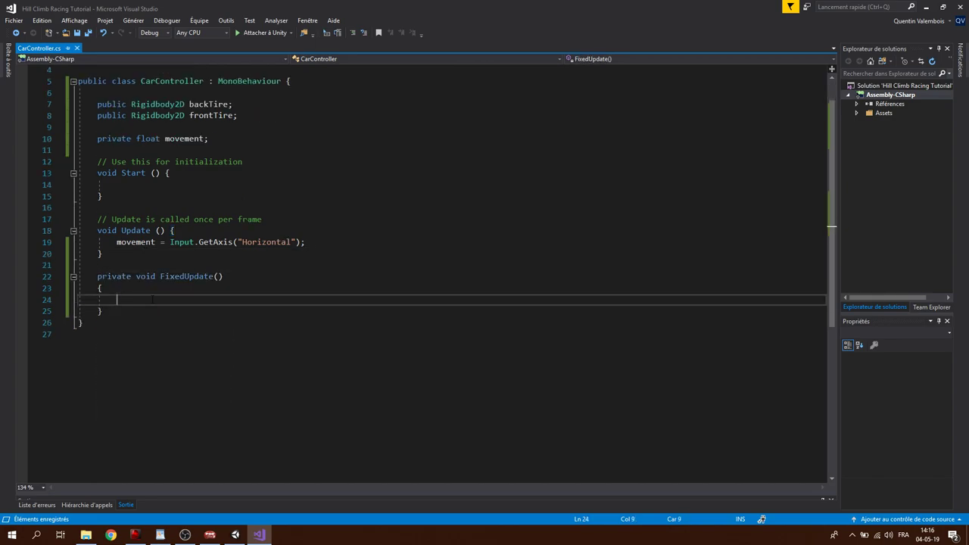
{"action": "type", "text": "backTire.ad"}
{"action": "key", "text": "Tab"}
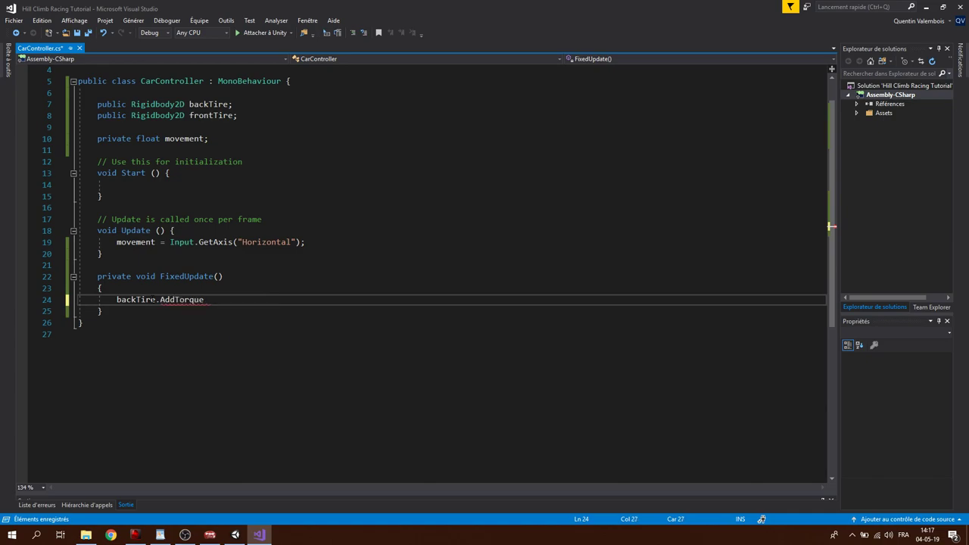
{"action": "type", "text": "(movement *"}
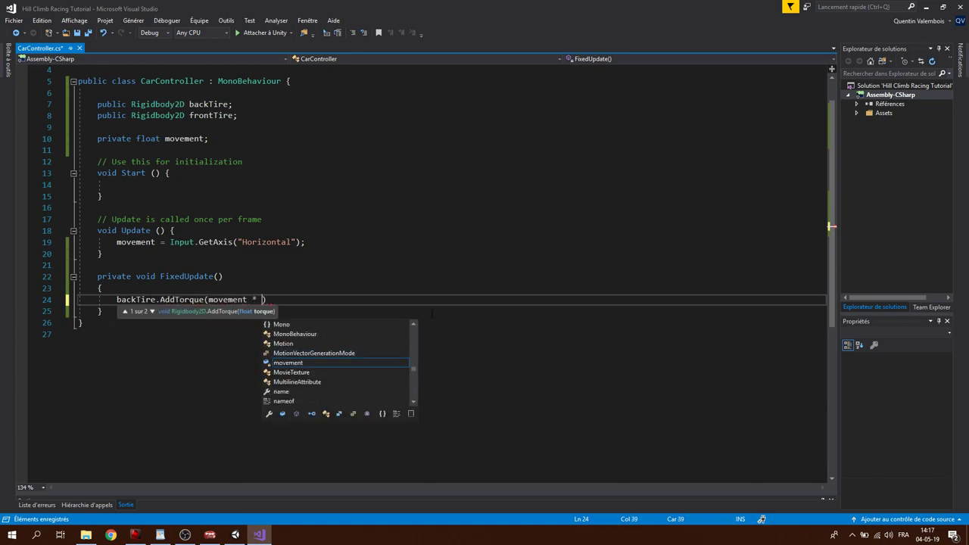
{"action": "left_click", "coordinate": [137, 115]}
{"action": "key", "text": "Down"}
{"action": "type", "text": "public"}
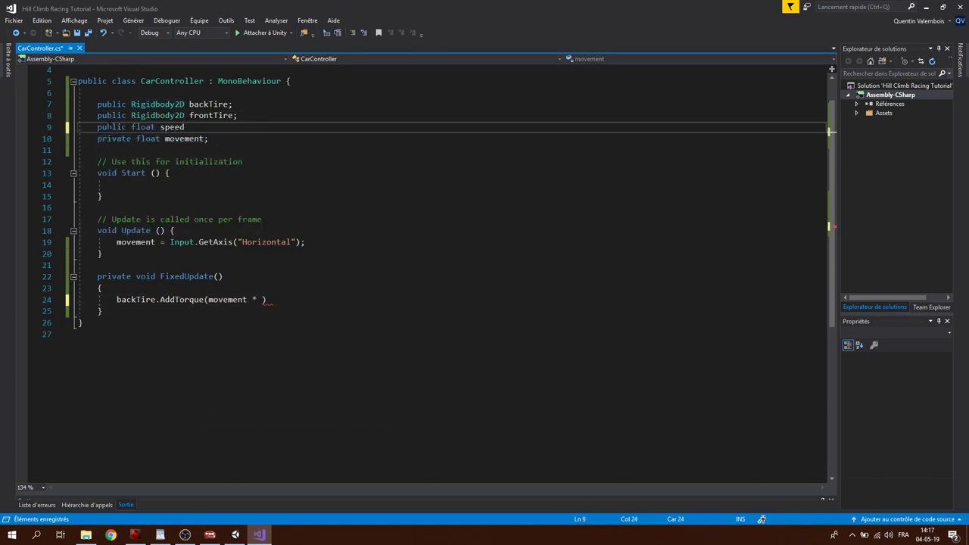
{"action": "type", "text": "= 20;"}
{"action": "left_click", "coordinate": [286, 300]}
{"action": "type", "text": "pee"}
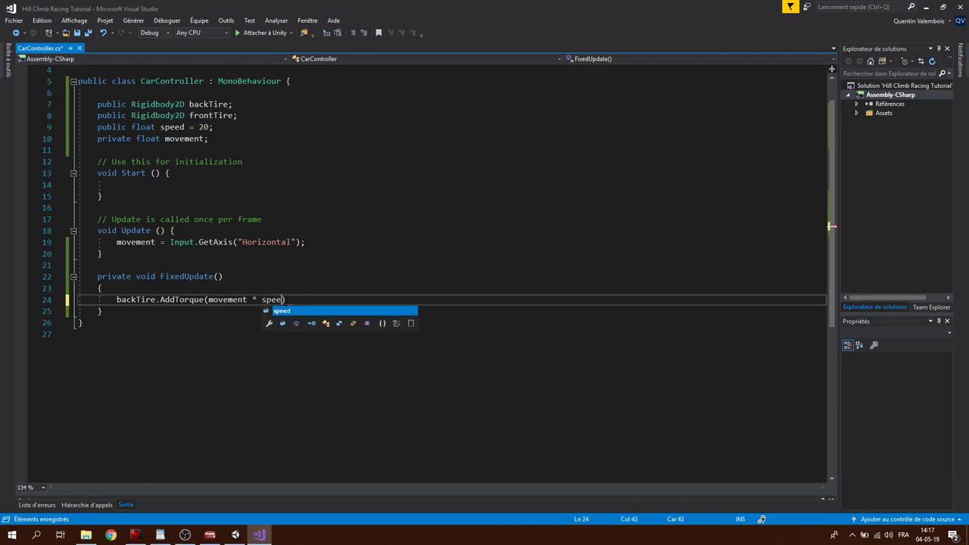
{"action": "type", "text": "d * Time"}
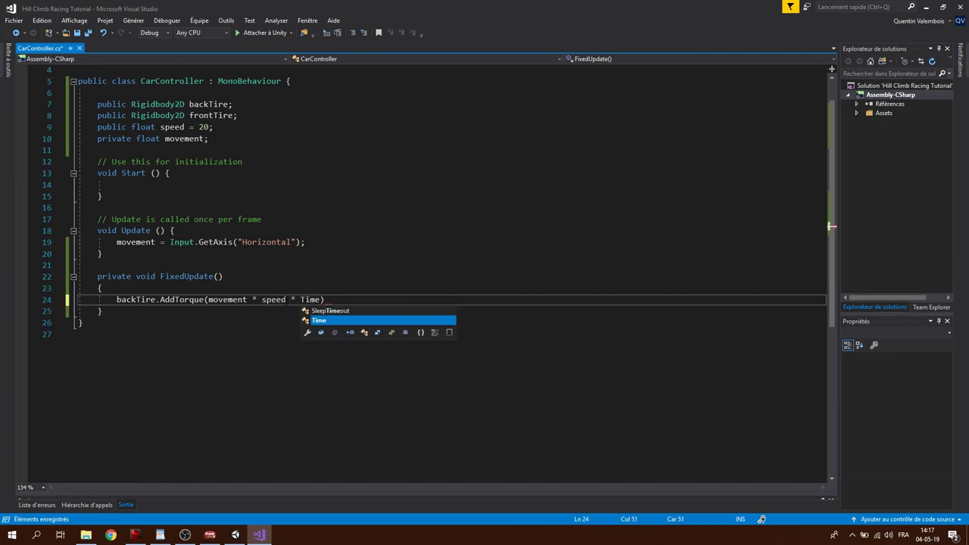
{"action": "type", "text": ".fix"}
{"action": "key", "text": "Tab"}
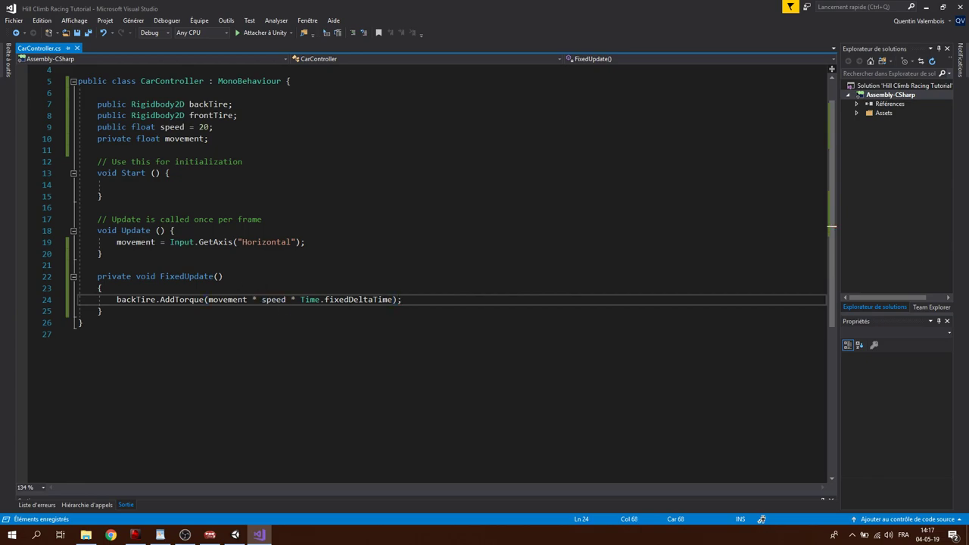
Duplicate the torque line for frontTire, then return to Unity.
{"action": "key", "text": "shift+Up"}
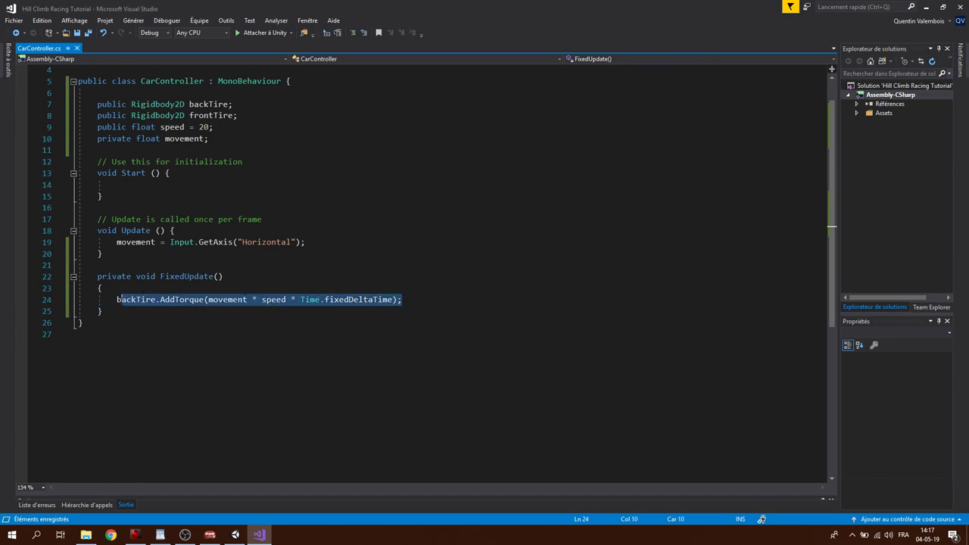
{"action": "left_click", "coordinate": [415, 301]}
{"action": "key", "text": "Return"}
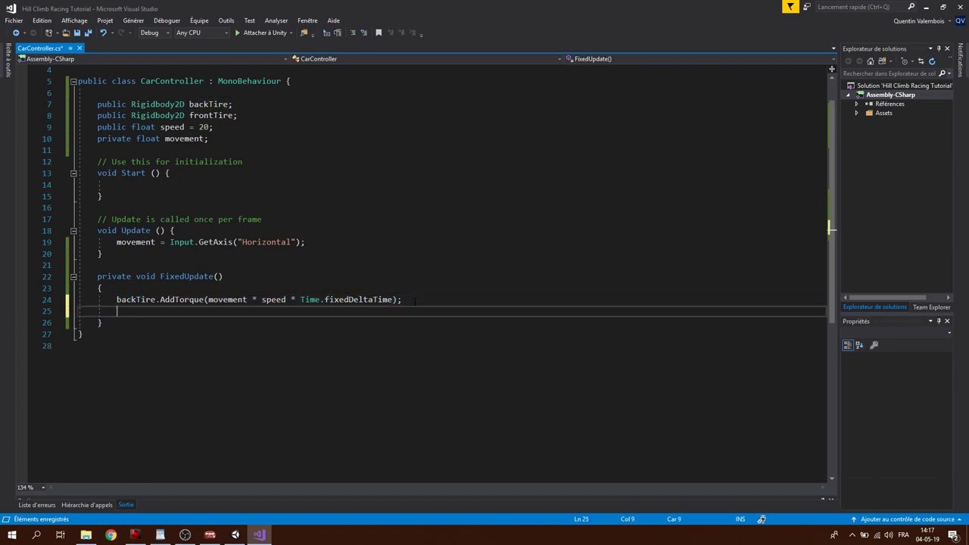
{"action": "key", "text": "Home"}
{"action": "key", "text": "shift+Right"}
{"action": "key", "text": "shift+Right"}
{"action": "key", "text": "shift+Right"}
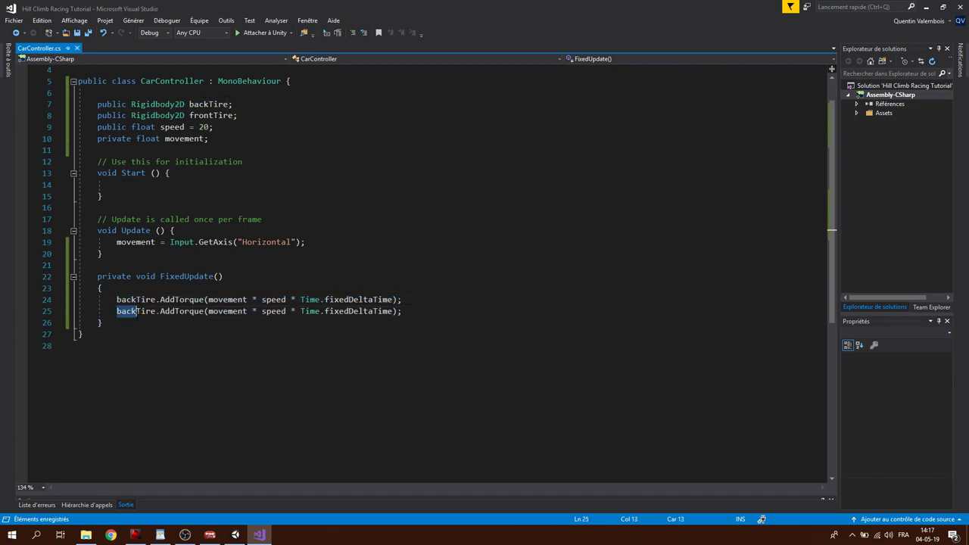
{"action": "type", "text": "front"}
{"action": "left_click", "coordinate": [160, 323]}
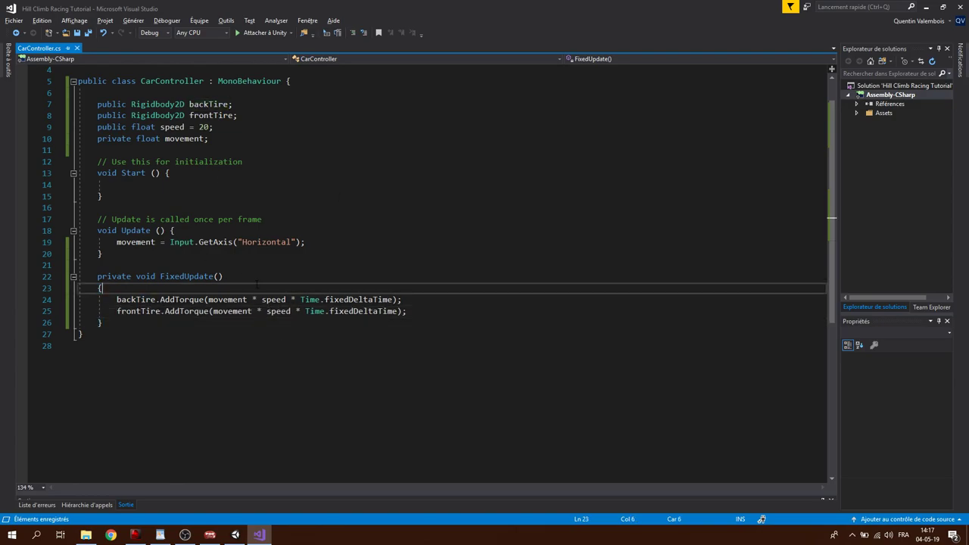
{"action": "key", "text": "alt+Tab"}
Link Tire as Back Tire and Tire (1) as Front Tire on Car Controller, then play.
{"action": "middle_click_drag", "start_coordinate": [327, 210], "coordinate": [303, 206]}
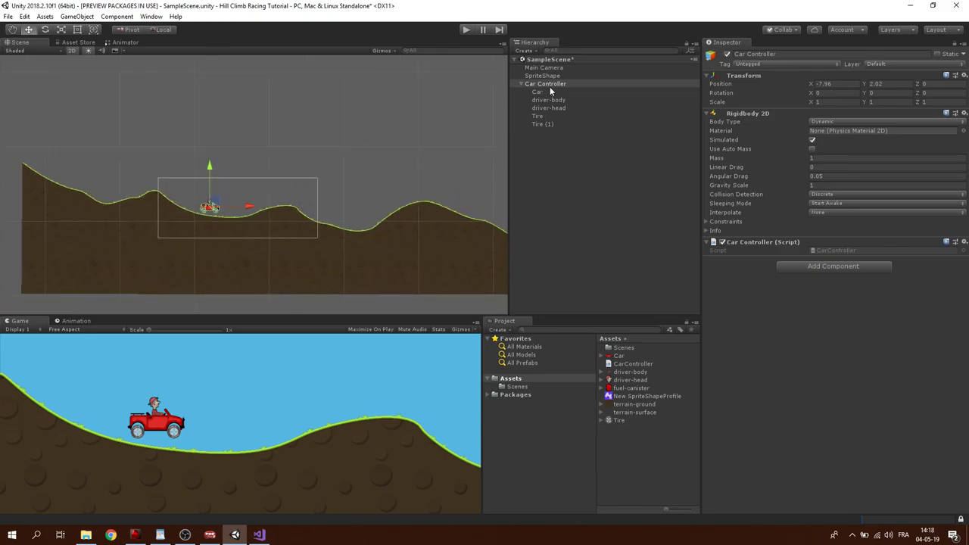
{"action": "left_click", "coordinate": [537, 92]}
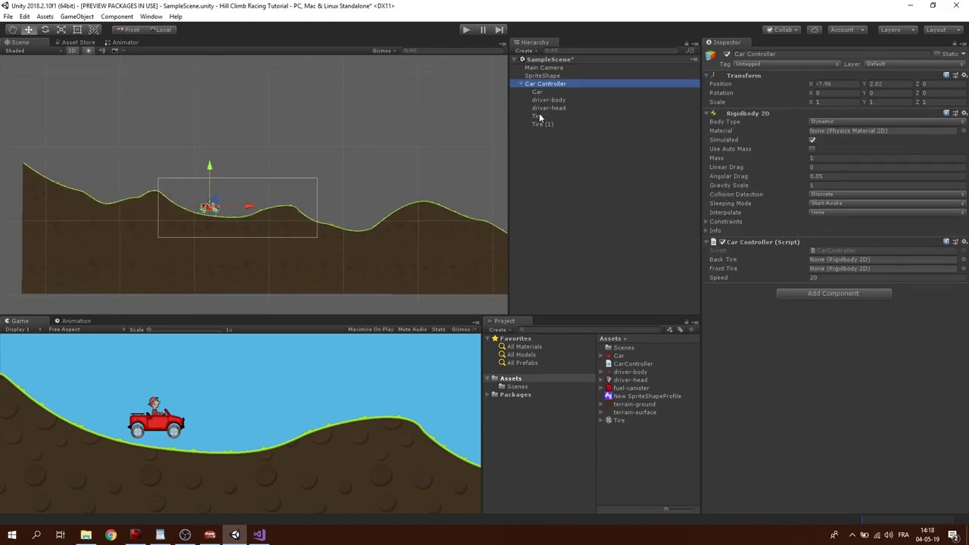
{"action": "left_click_drag", "start_coordinate": [539, 117], "coordinate": [829, 267]}
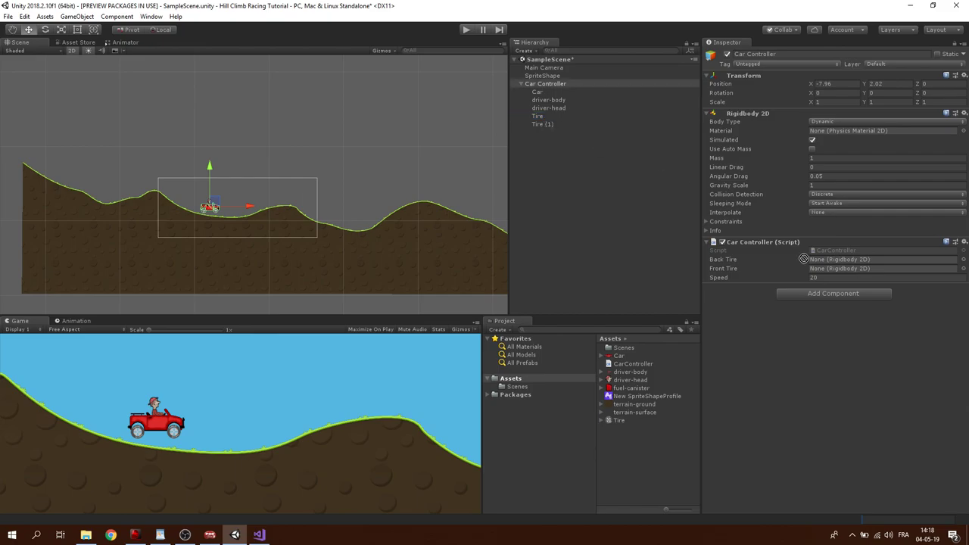
{"action": "left_click", "coordinate": [545, 118]}
{"action": "left_click", "coordinate": [545, 83]}
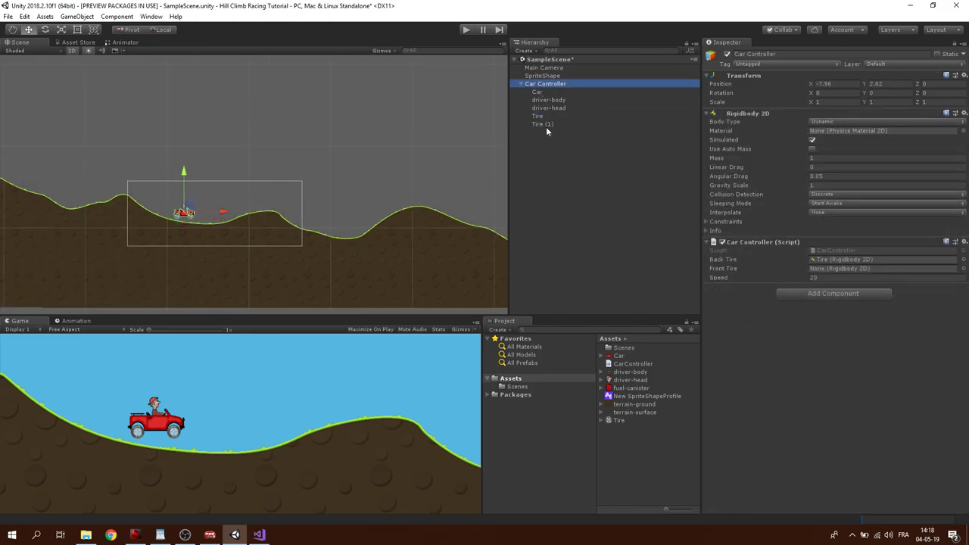
{"action": "left_click_drag", "start_coordinate": [546, 124], "coordinate": [882, 268]}
{"action": "key", "text": "ctrl+p"}
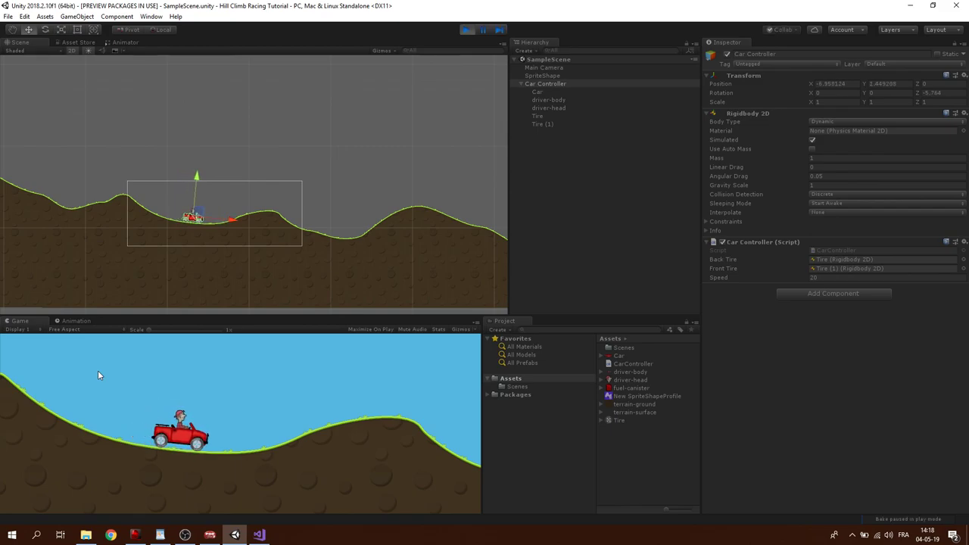
Raise Speed to 100 during play, drive the car over the hills, then stop.
{"action": "left_click", "coordinate": [530, 84]}
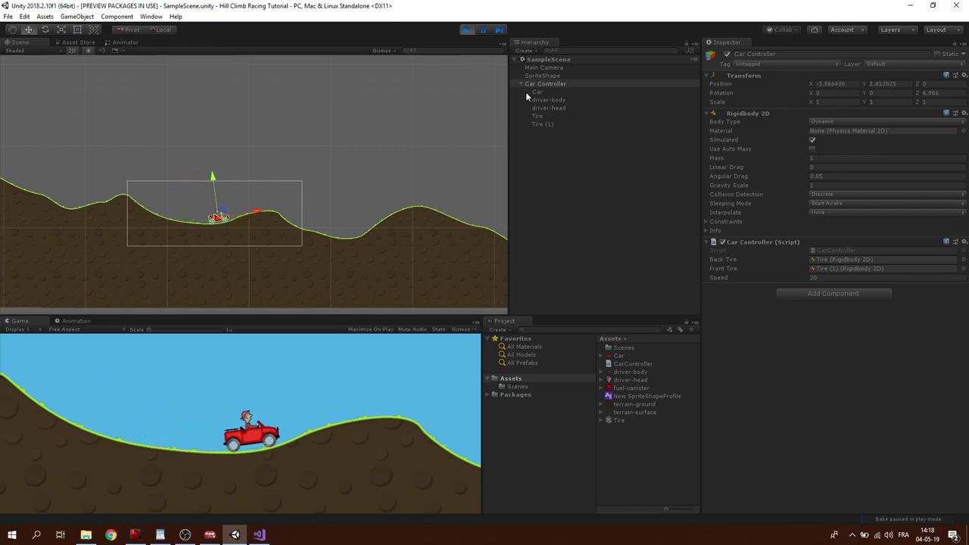
{"action": "left_click", "coordinate": [843, 278]}
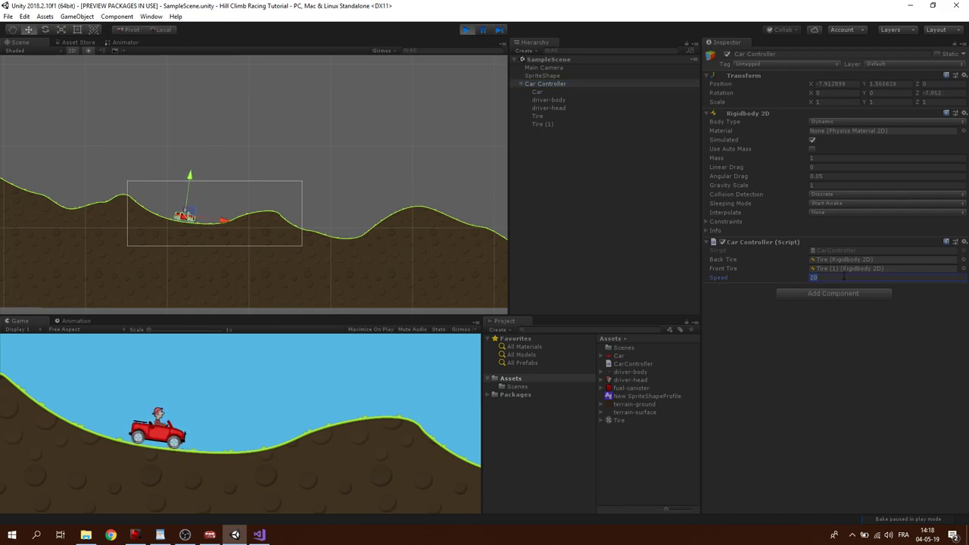
{"action": "type", "text": "100"}
{"action": "key", "text": "Return"}
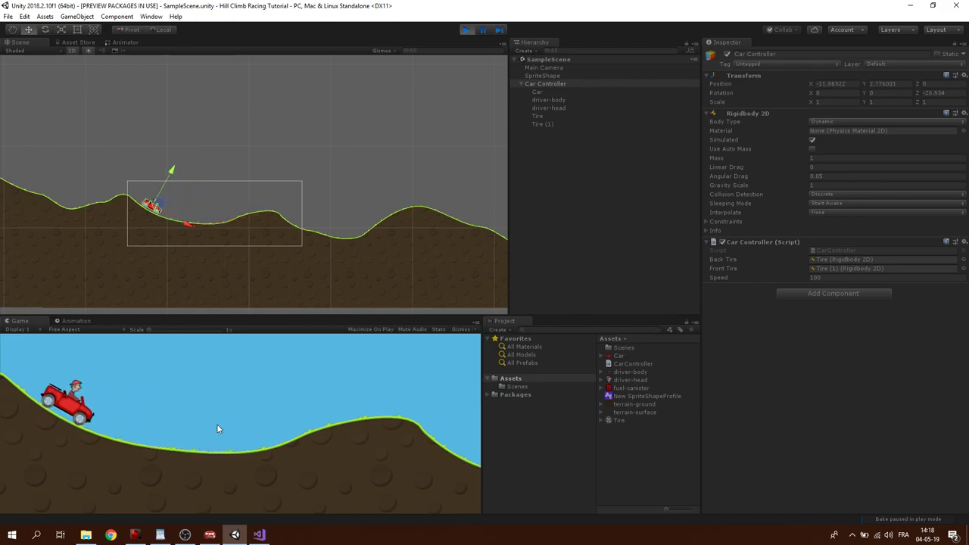
{"action": "key", "text": "Right"}
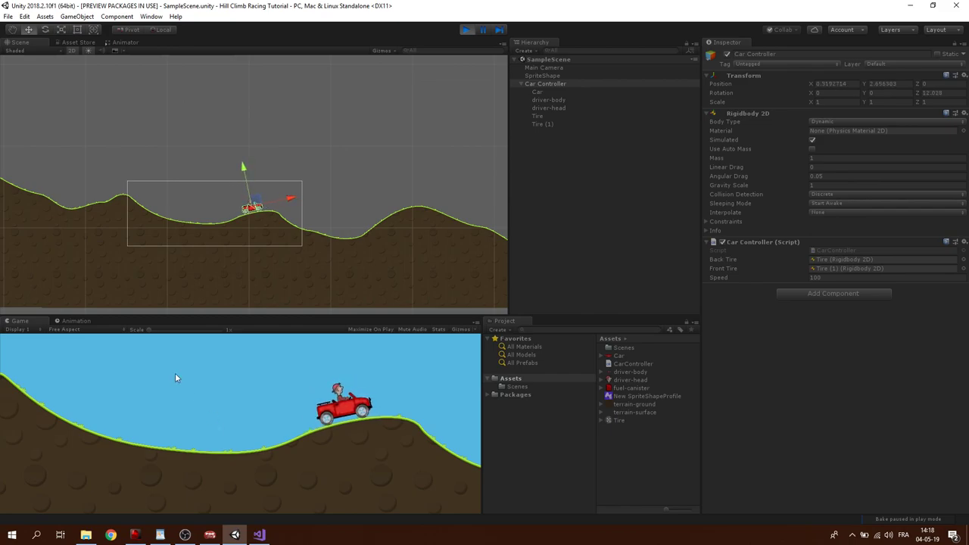
{"action": "left_click", "coordinate": [466, 29]}
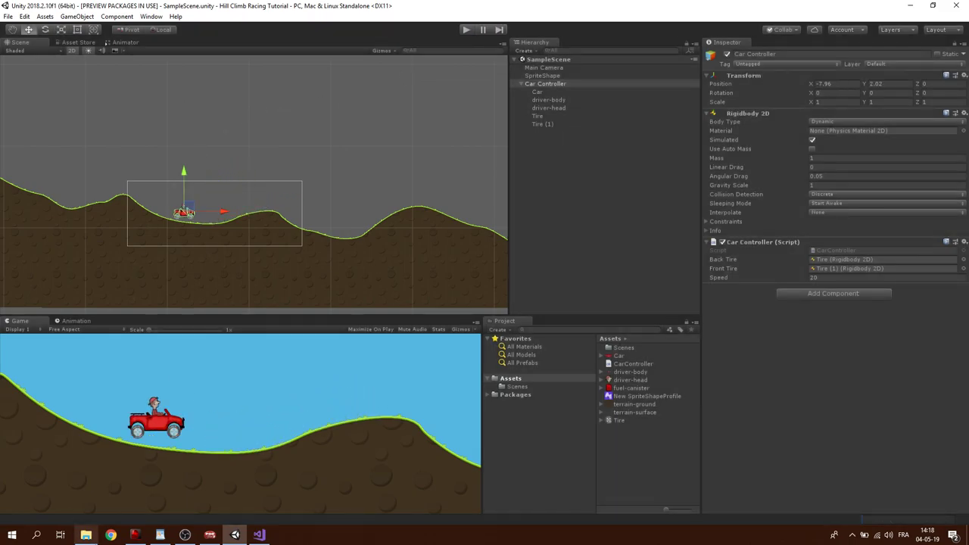
Put a minus before movement in both the backTire and frontTire AddTorque calls.
{"action": "left_click", "coordinate": [259, 535]}
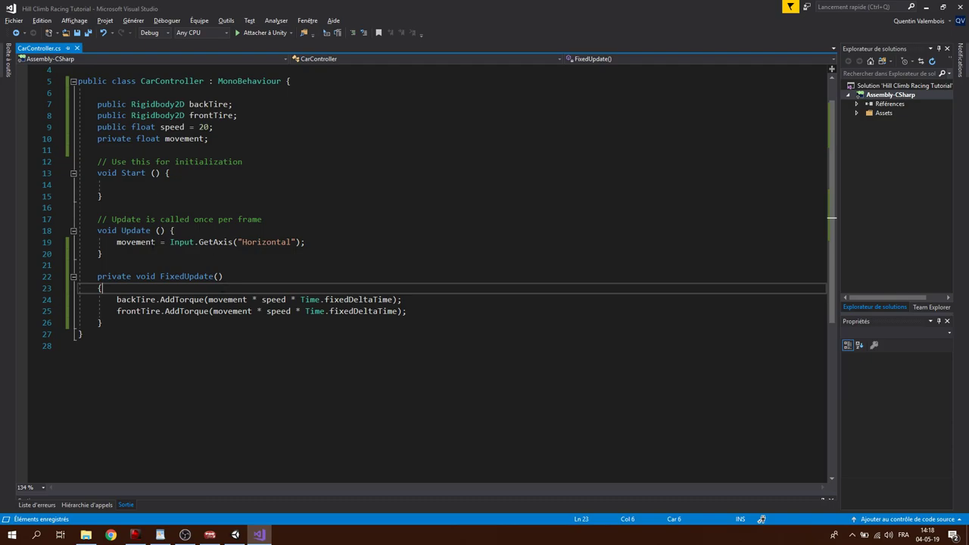
{"action": "left_click", "coordinate": [213, 300]}
{"action": "type", "text": "-"}
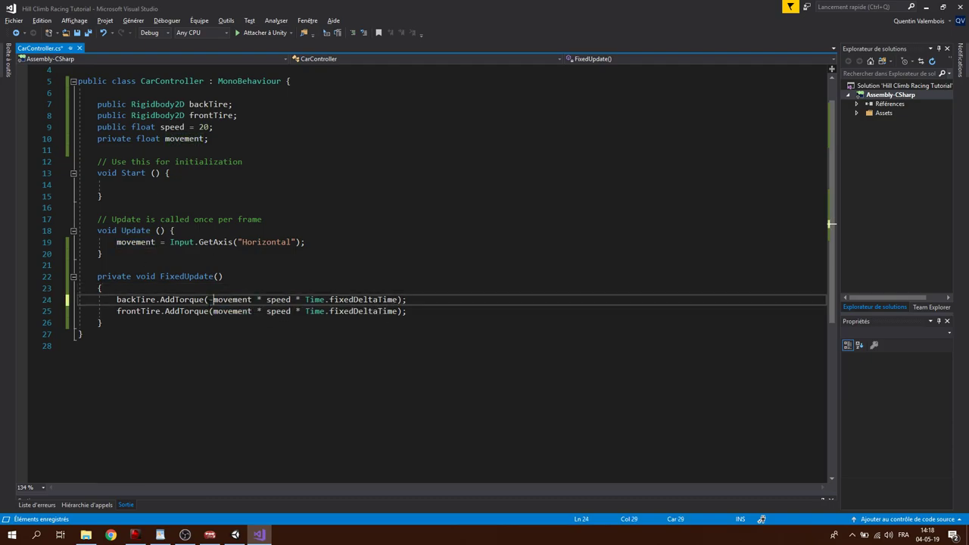
{"action": "left_click", "coordinate": [212, 311]}
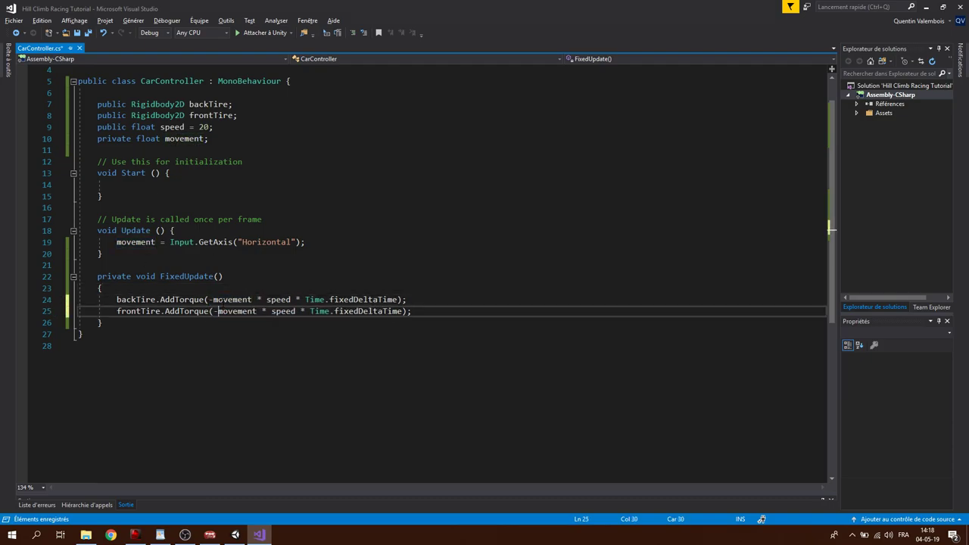
{"action": "type", "text": "-"}
{"action": "left_click", "coordinate": [235, 535]}
{"action": "left_click", "coordinate": [476, 322]}
Maximize the Game view, drive up the right-hand hill, then begin a new public float field.
{"action": "left_click", "coordinate": [498, 361]}
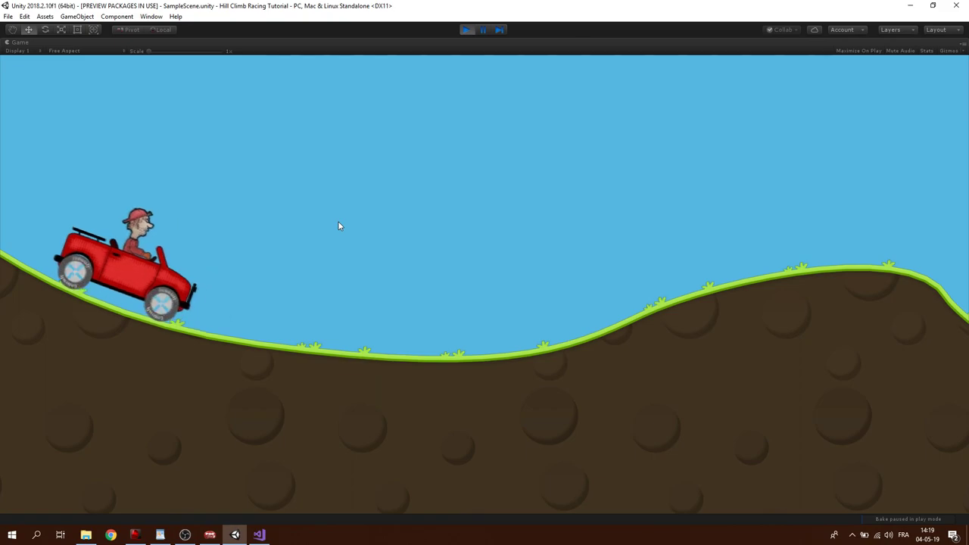
{"action": "key", "text": "Right"}
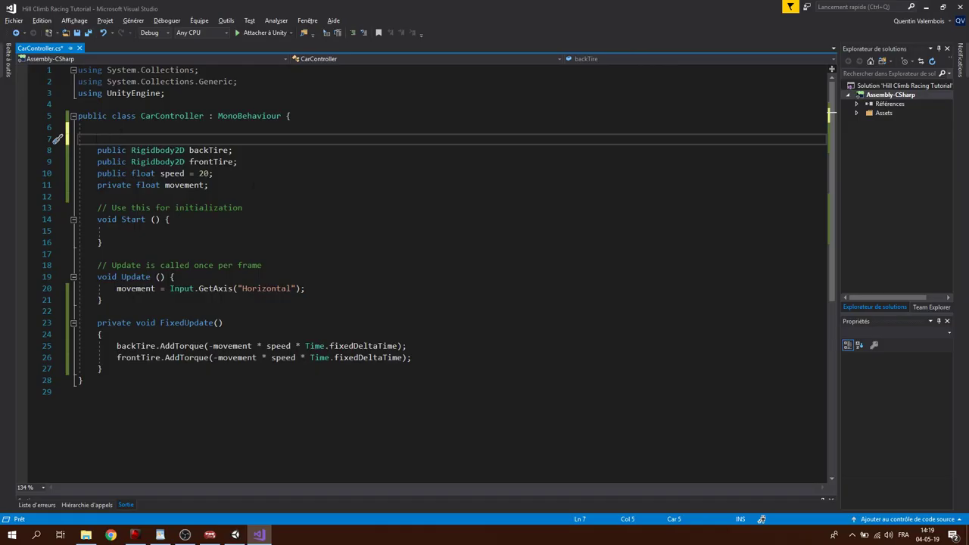
{"action": "left_click", "coordinate": [246, 173]}
{"action": "key", "text": "Return"}
{"action": "type", "text": "public float carTorque = 10;"}
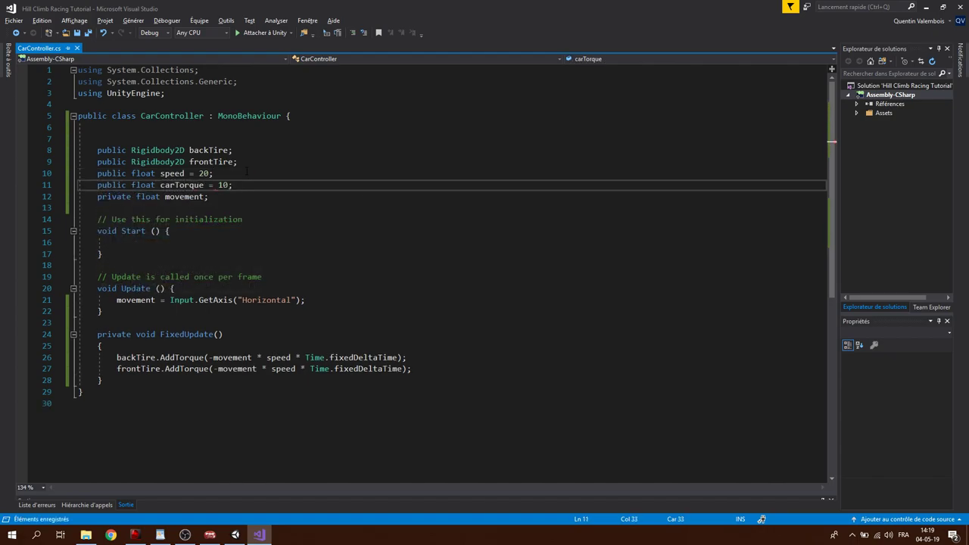
Declare public Rigidbody2D carRigidbody and start a carRigidbody line with the copied torque arguments.
{"action": "key", "text": "Up"}
{"action": "key", "text": "Up"}
{"action": "key", "text": "Up"}
{"action": "type", "text": "public Rigidbody2D carRigi"}
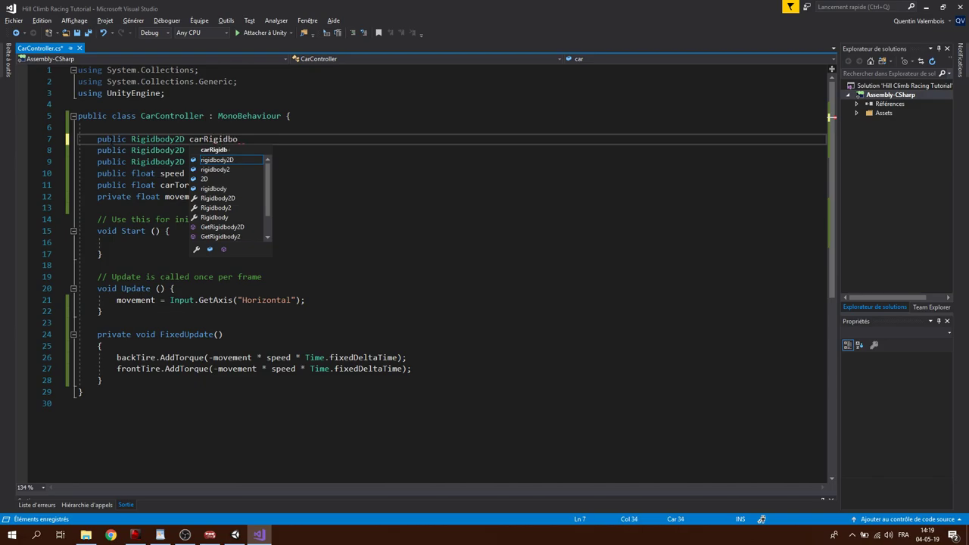
{"action": "type", "text": "dbody;"}
{"action": "key", "text": "Return"}
{"action": "type", "text": "carRigidbody"}
{"action": "left_click_drag", "start_coordinate": [204, 358], "coordinate": [407, 358]}
{"action": "key", "text": "ctrl+c"}
{"action": "left_click", "coordinate": [178, 380]}
{"action": "key", "text": "ctrl+v"}
Complete carRigidbody.AddTorque(-movement * carTorque * Time.fixedDeltaTime), save, and play in Unity.
{"action": "double_click", "coordinate": [250, 380]}
{"action": "type", "text": "car"}
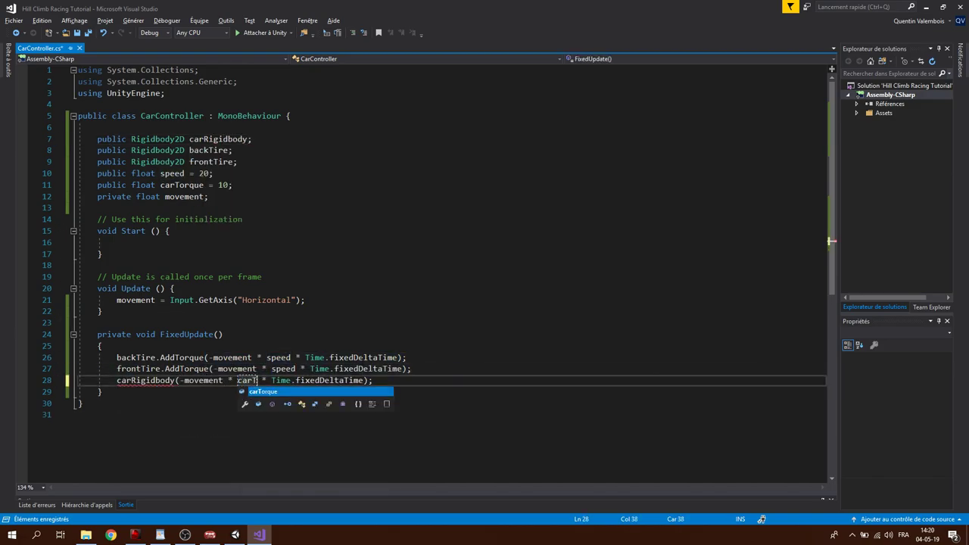
{"action": "key", "text": "Tab"}
{"action": "key", "text": "ctrl+Left"}
{"action": "key", "text": "ctrl+Left"}
{"action": "key", "text": "ctrl+Left"}
{"action": "type", "text": ".Add"}
{"action": "key", "text": "Tab"}
{"action": "key", "text": "ctrl+s"}
{"action": "key", "text": "alt+Tab"}
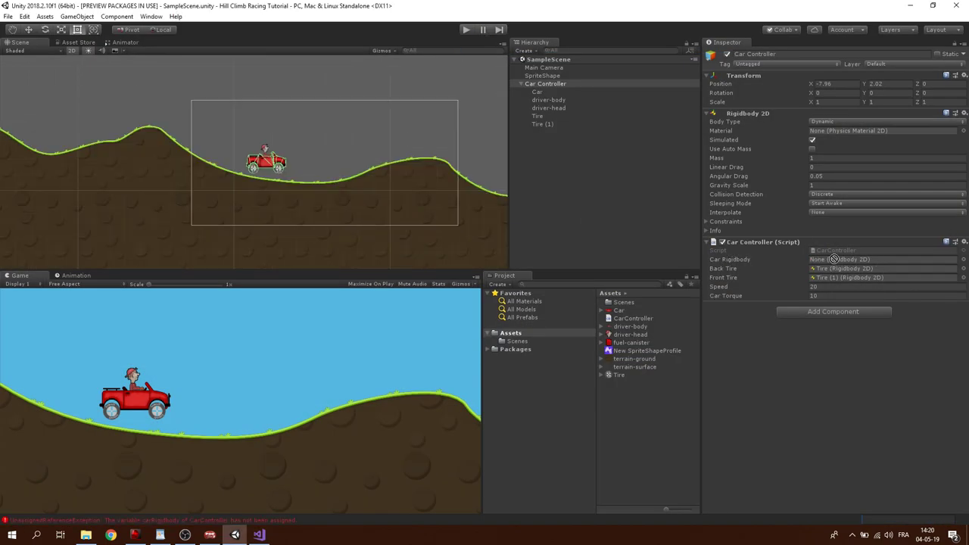
{"action": "left_click", "coordinate": [460, 29]}
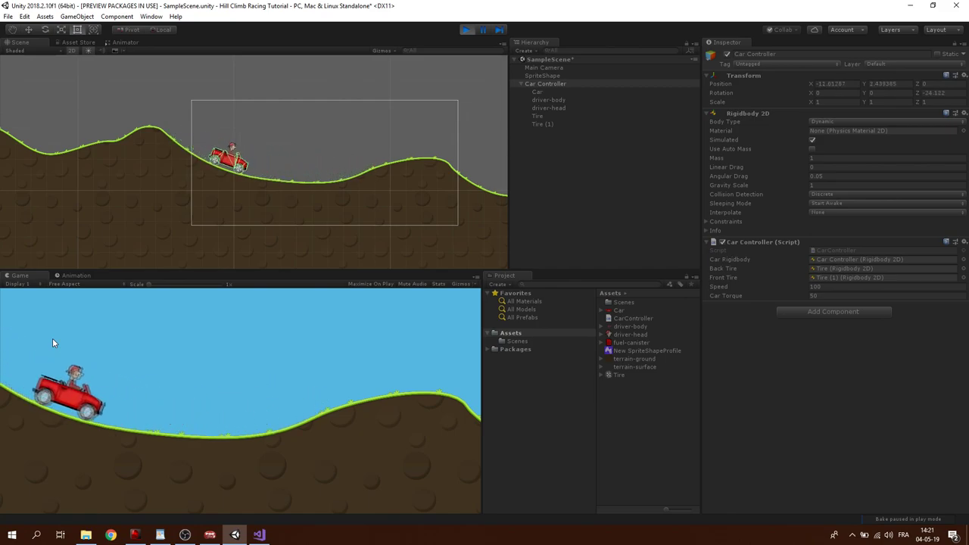
Drive the car across the hills at Speed 100 and Car Torque 50.
{"action": "key", "text": "Right"}
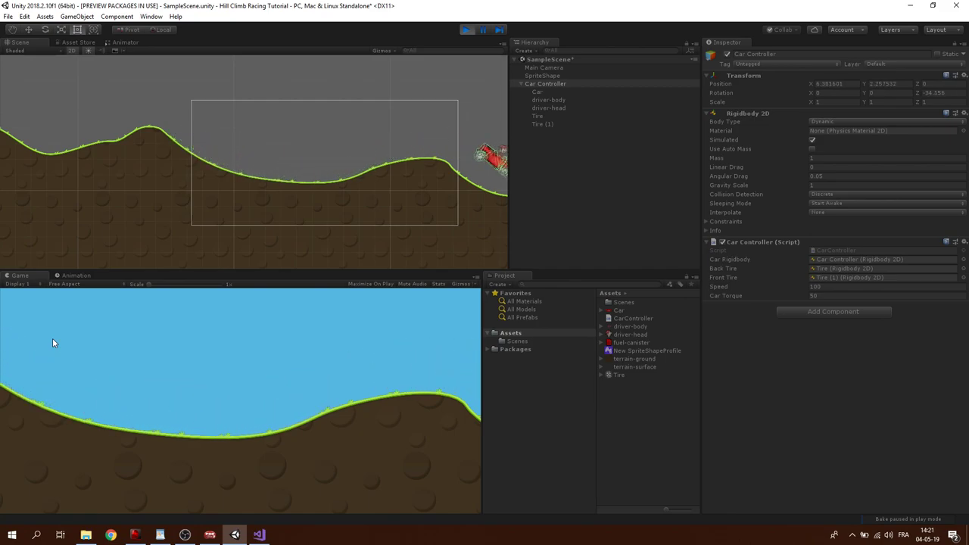
Parent the Main Camera to the car and test-play to see the camera move.
{"action": "left_click", "coordinate": [475, 31]}
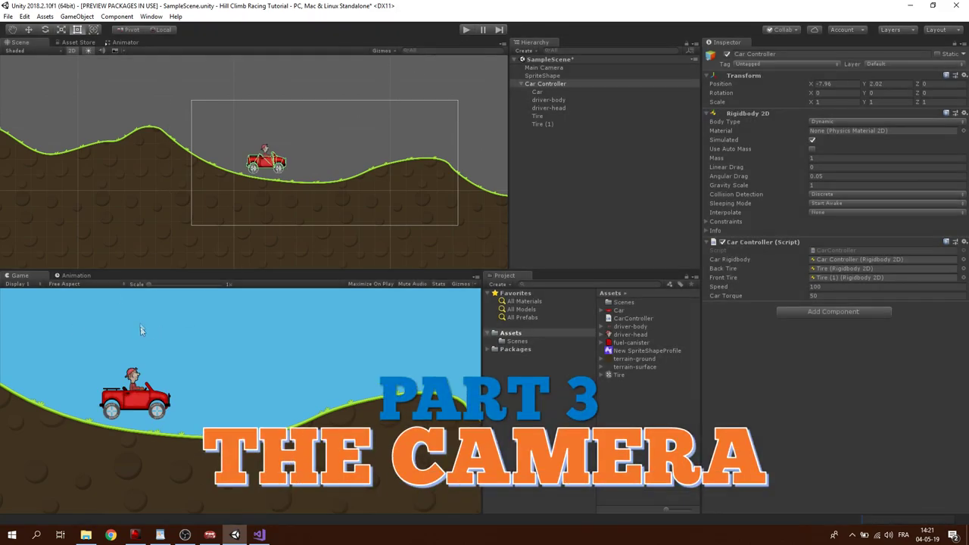
{"action": "scroll", "coordinate": [411, 164], "scroll_direction": "down", "scroll_amount": 3}
{"action": "scroll", "coordinate": [340, 195], "scroll_direction": "up", "scroll_amount": 2}
{"action": "scroll", "coordinate": [445, 192], "scroll_direction": "up", "scroll_amount": 3}
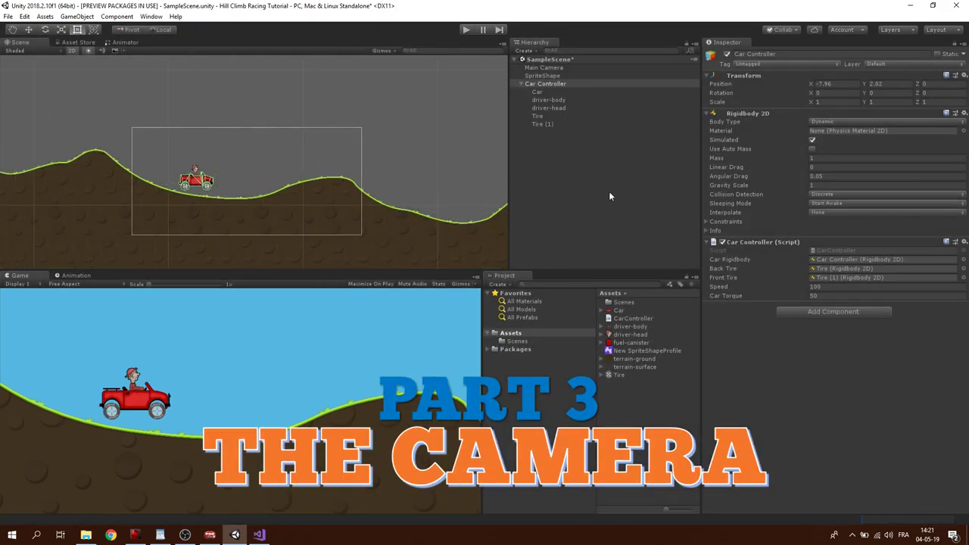
{"action": "left_click", "coordinate": [521, 83]}
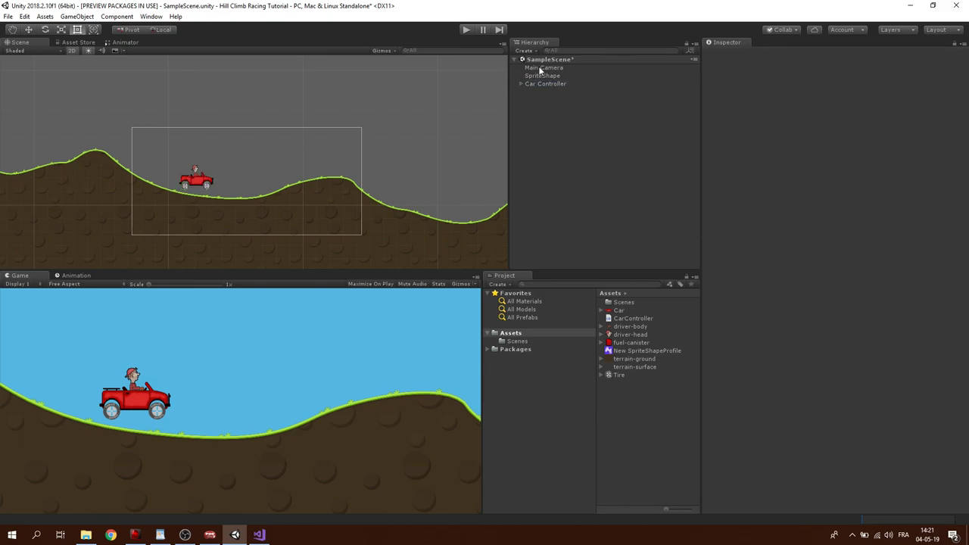
{"action": "left_click_drag", "start_coordinate": [543, 68], "coordinate": [540, 83]}
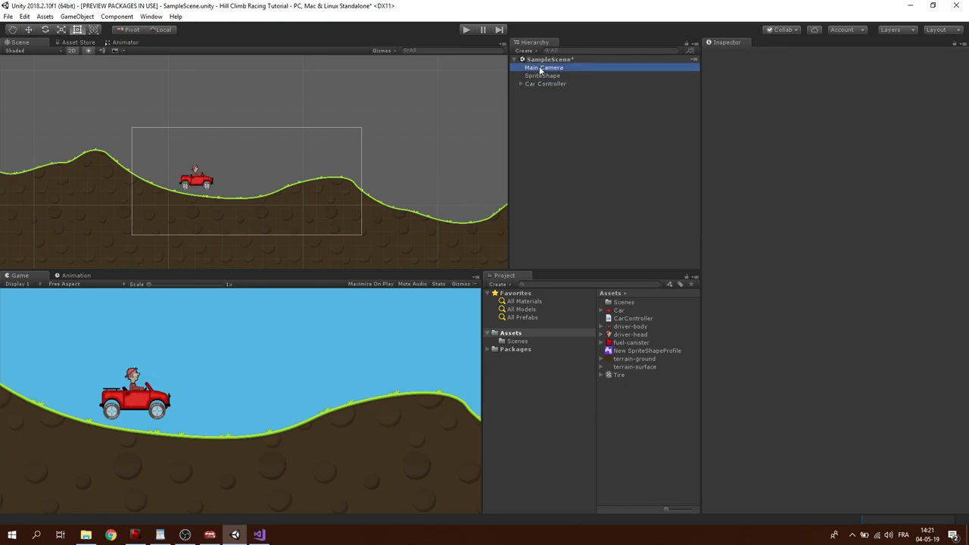
{"action": "left_click", "coordinate": [466, 29]}
{"action": "scroll", "coordinate": [343, 187], "scroll_direction": "down", "scroll_amount": 3}
{"action": "middle_click_drag", "start_coordinate": [384, 164], "coordinate": [273, 158]}
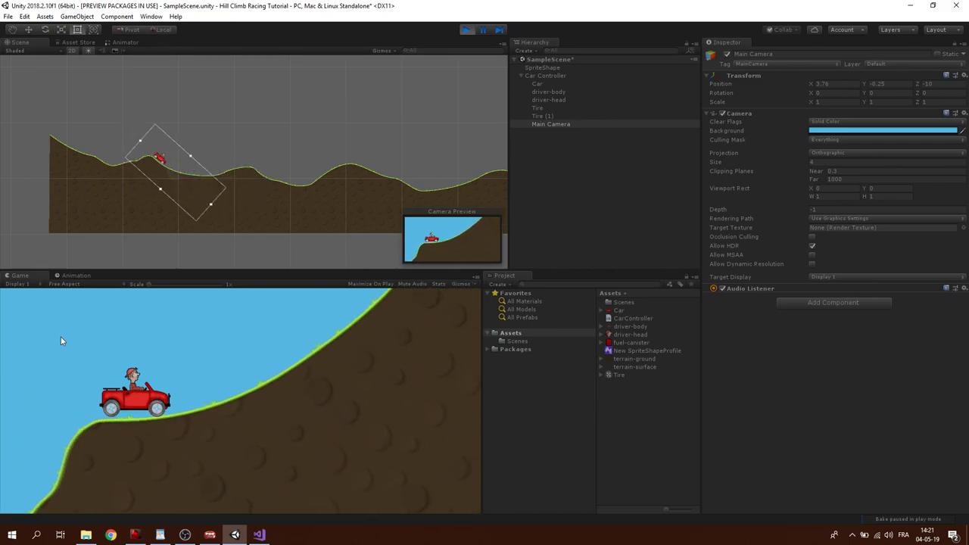
{"action": "key", "text": "ctrl+p"}
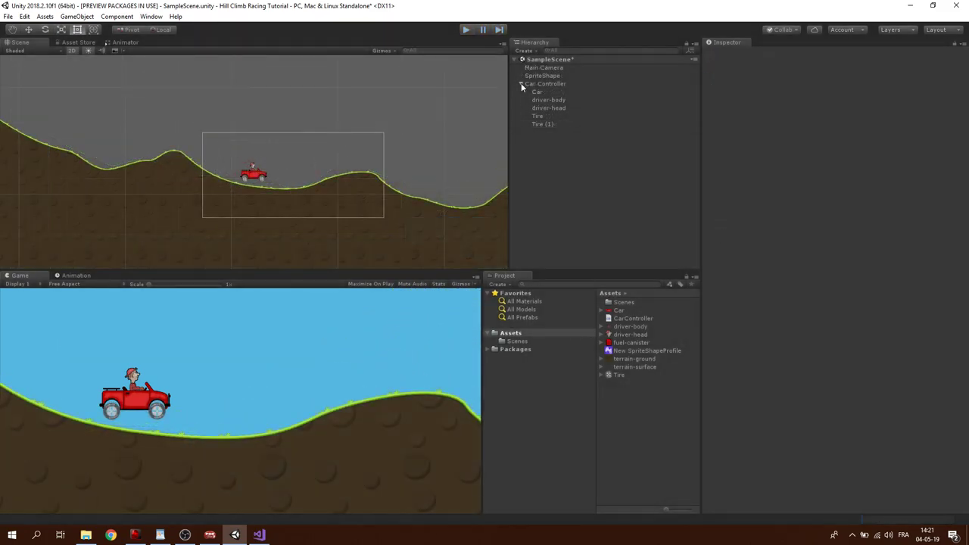
Create and attach a new script named Follow via Add Component, then open it.
{"action": "left_click", "coordinate": [801, 304]}
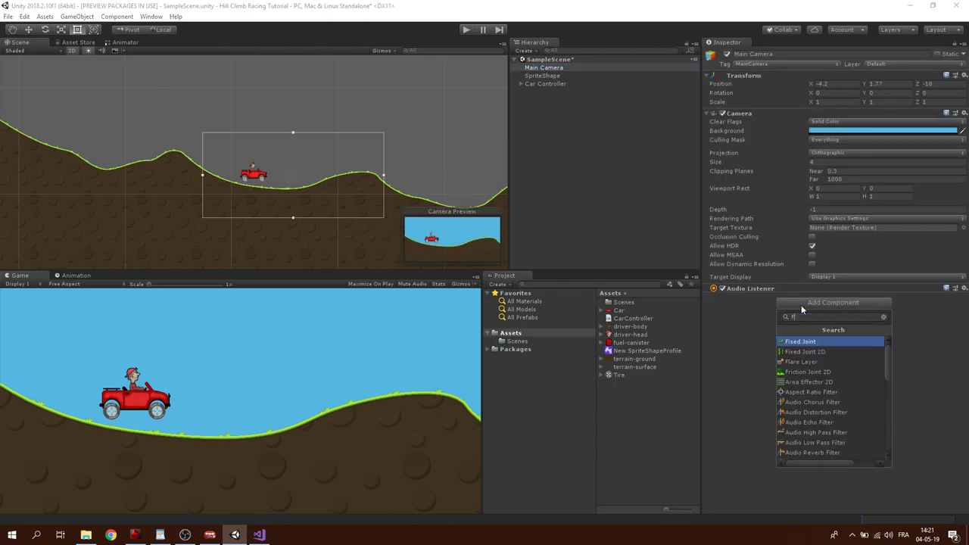
{"action": "type", "text": "Follow"}
{"action": "key", "text": "Return"}
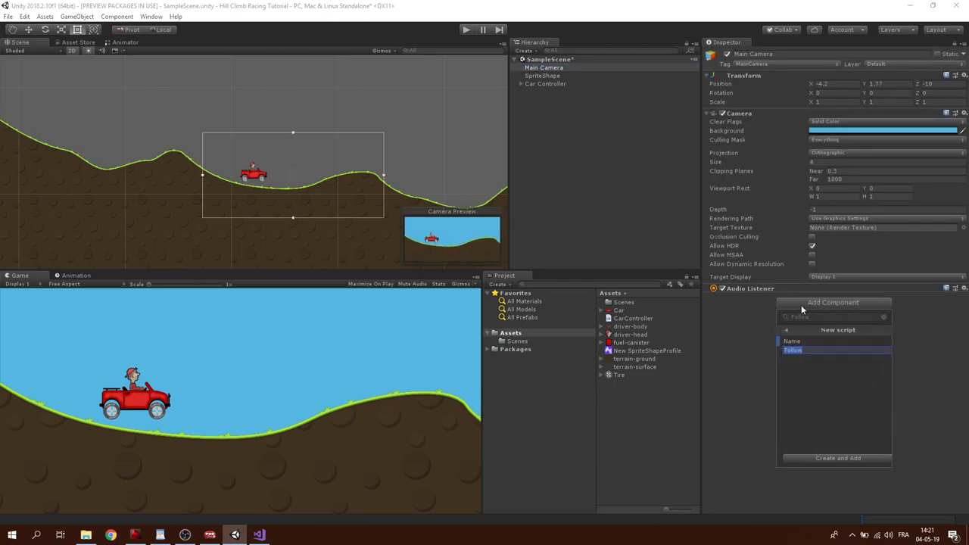
{"action": "key", "text": "Return"}
{"action": "double_click", "coordinate": [836, 304]}
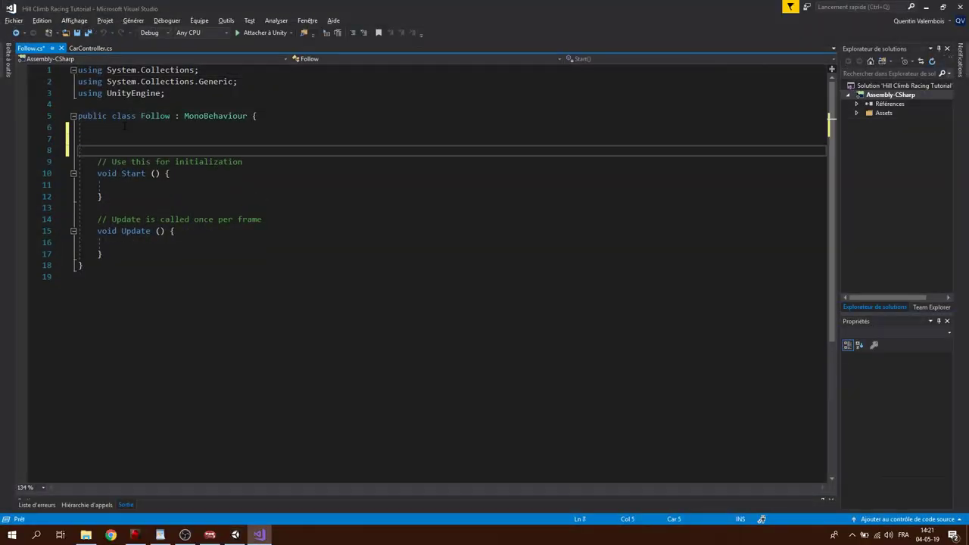
Declare a public Transform target and a private Vector3 offset field.
{"action": "type", "text": "public Transform target;"}
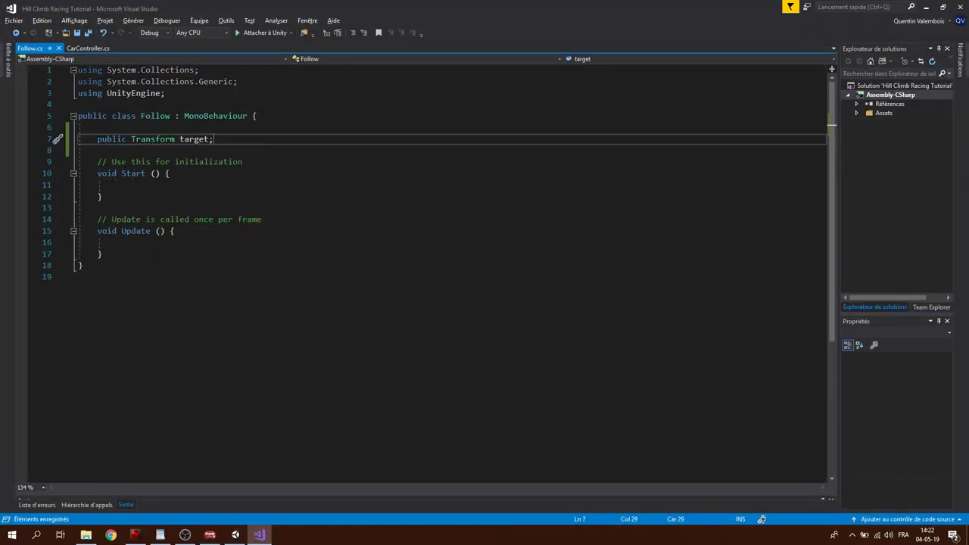
{"action": "key", "text": "Return"}
{"action": "type", "text": "private "}
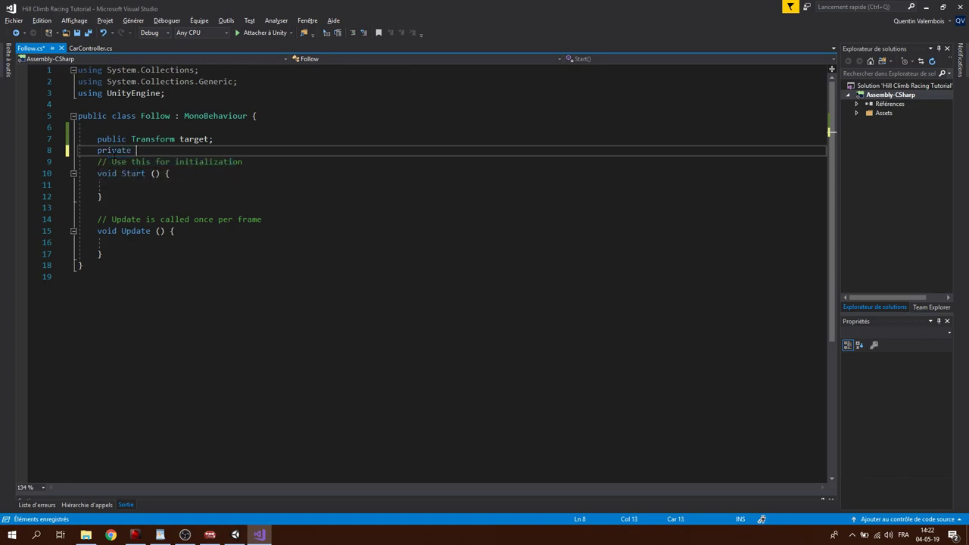
{"action": "type", "text": "of"}
{"action": "key", "text": "BackSpace"}
{"action": "key", "text": "BackSpace"}
{"action": "type", "text": "Vector3 "}
{"action": "type", "text": "offset;"}
{"action": "key", "text": "Return"}
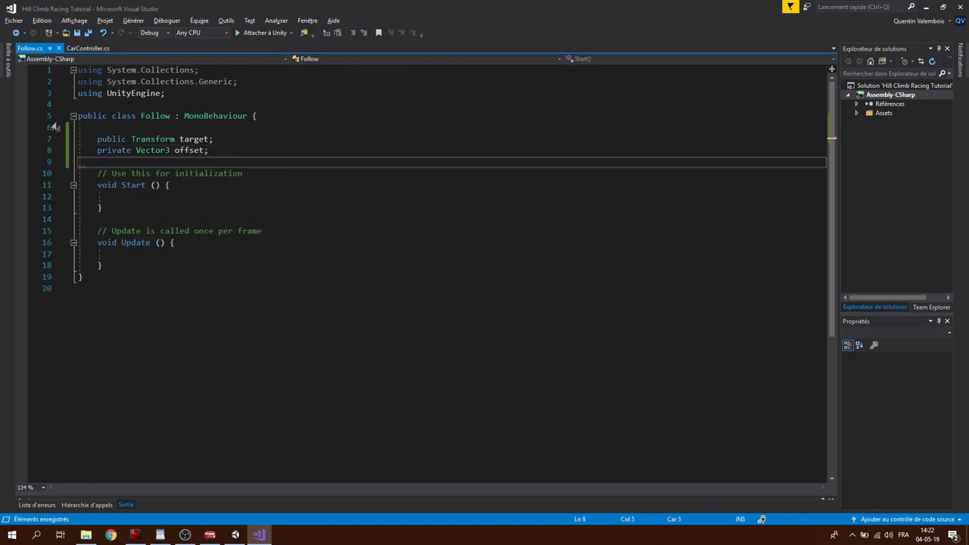
Set position to target.position + offset in Update, compute offset in Start, and assign Car Controller as Target.
{"action": "left_click", "coordinate": [228, 254]}
{"action": "type", "text": "transform.po"}
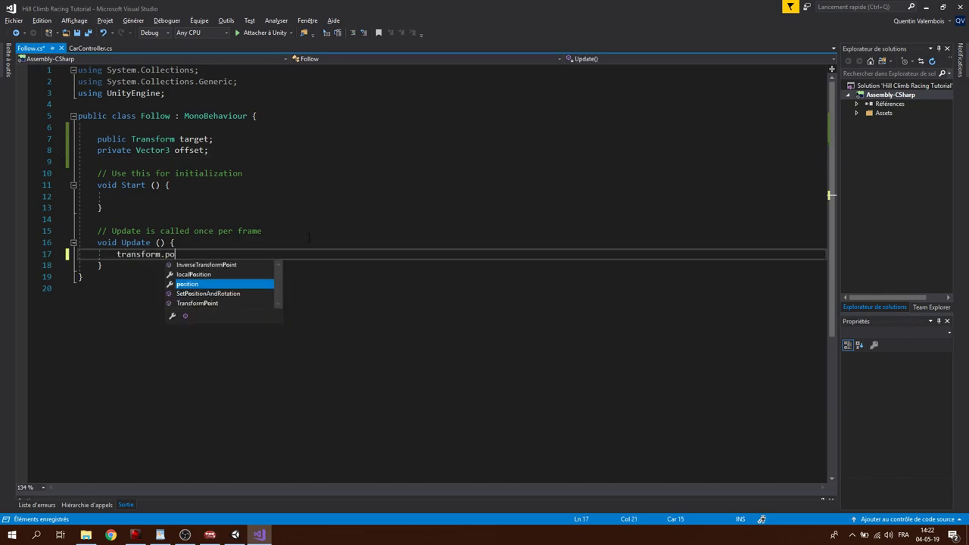
{"action": "type", "text": "sition = tar"}
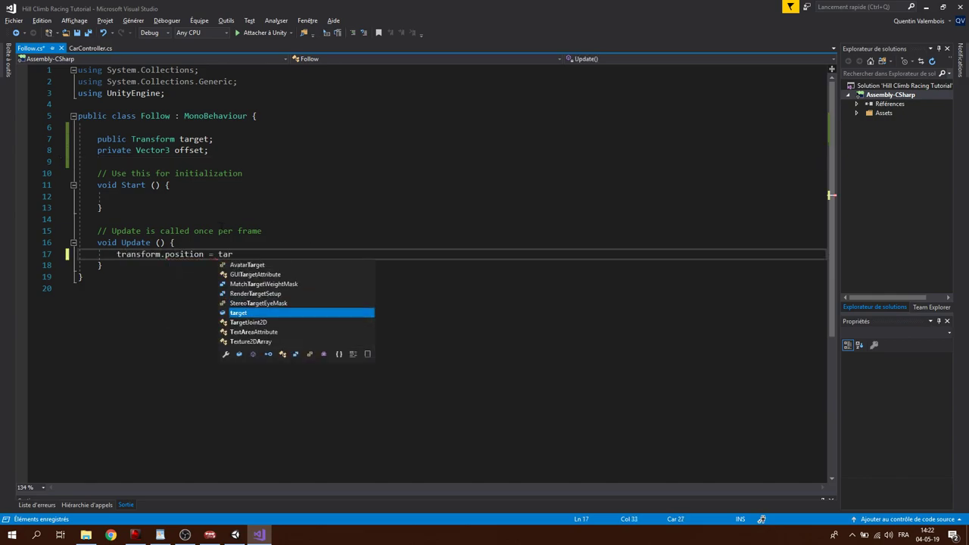
{"action": "type", "text": "get.position + of"}
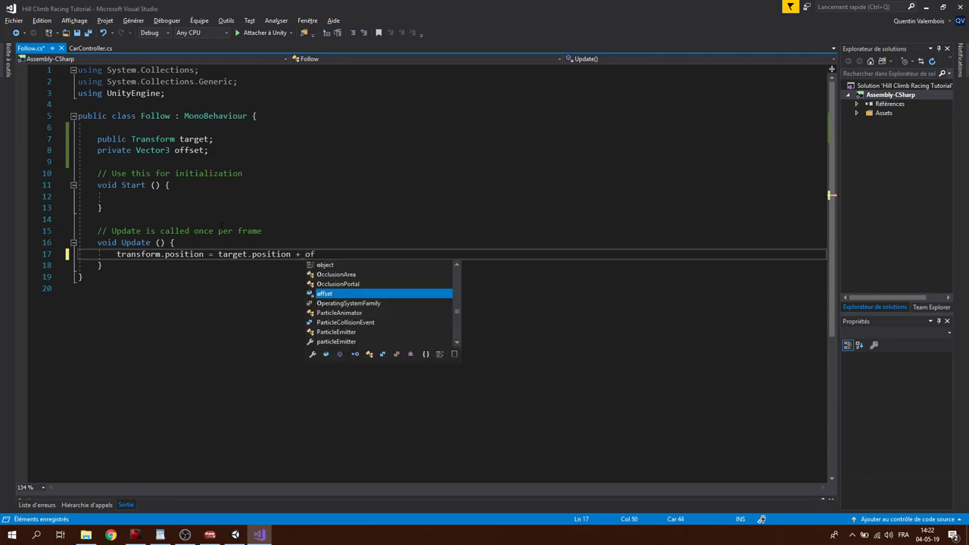
{"action": "type", "text": "fset;"}
{"action": "key", "text": "Up"}
{"action": "key", "text": "Up"}
{"action": "key", "text": "Up"}
{"action": "type", "text": "o"}
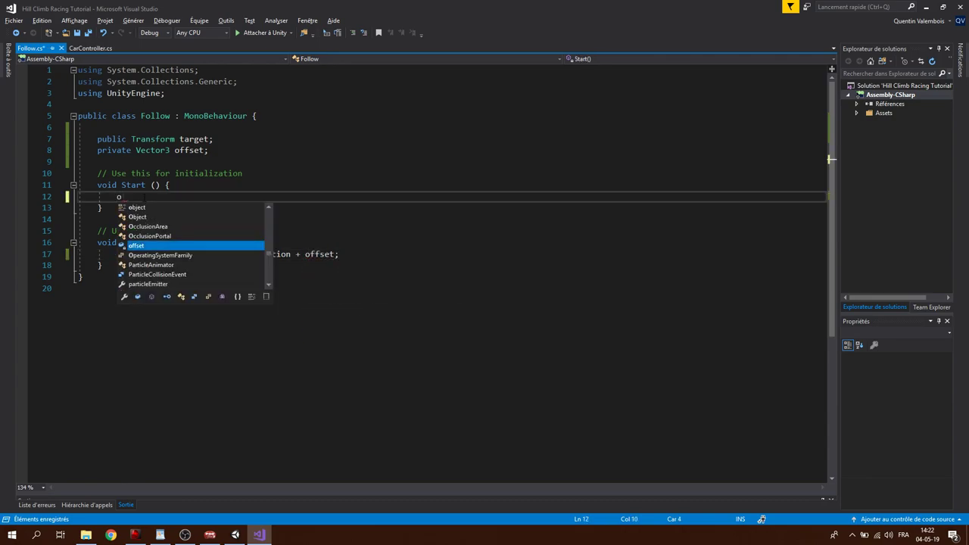
{"action": "type", "text": "ffset ="}
{"action": "type", "text": " transform.po"}
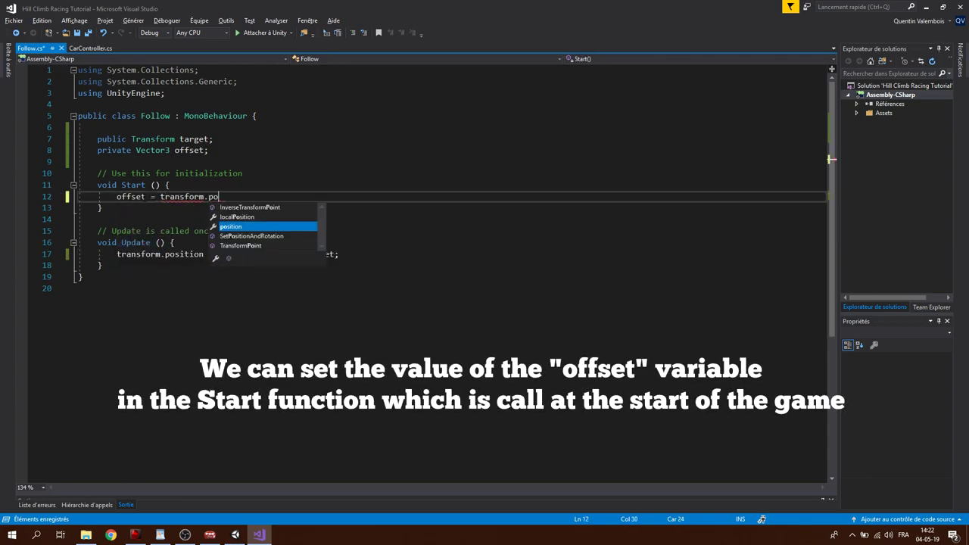
{"action": "type", "text": "sition"}
{"action": "type", "text": " - target.po"}
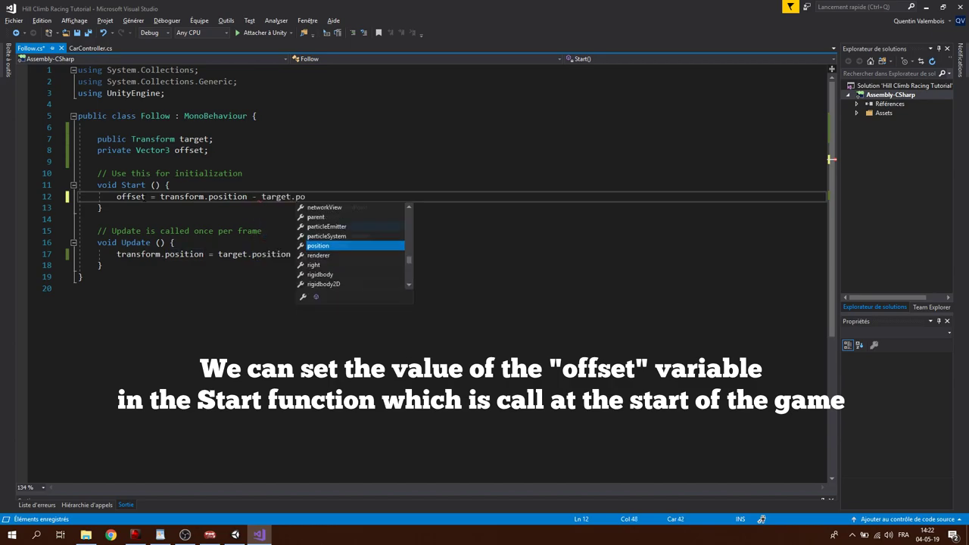
{"action": "type", "text": "sition;"}
{"action": "key", "text": "Down"}
{"action": "key", "text": "Down"}
{"action": "key", "text": "Down"}
{"action": "left_click_drag", "start_coordinate": [541, 83], "coordinate": [825, 316]}
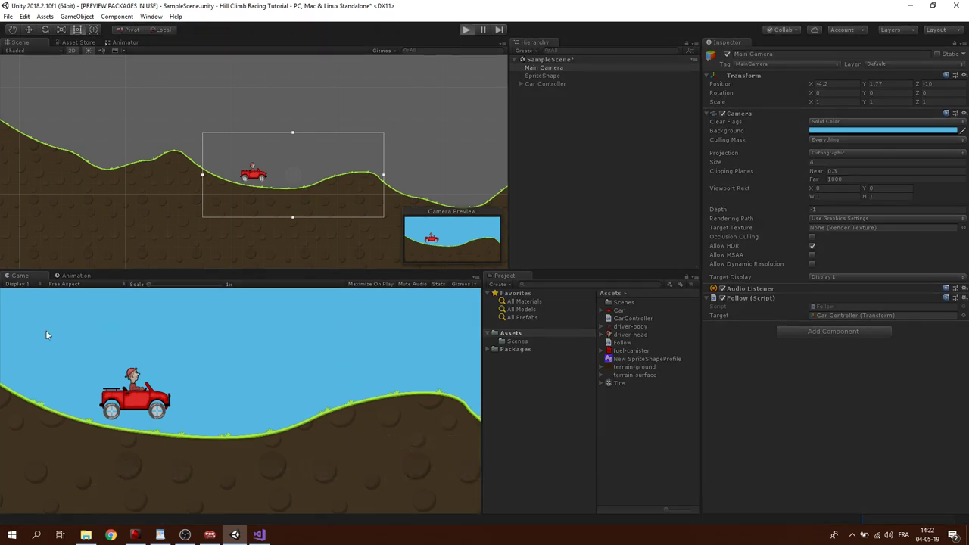
Play the game to confirm the Main Camera tracks the car across the hills.
{"action": "key", "text": "ctrl+p"}
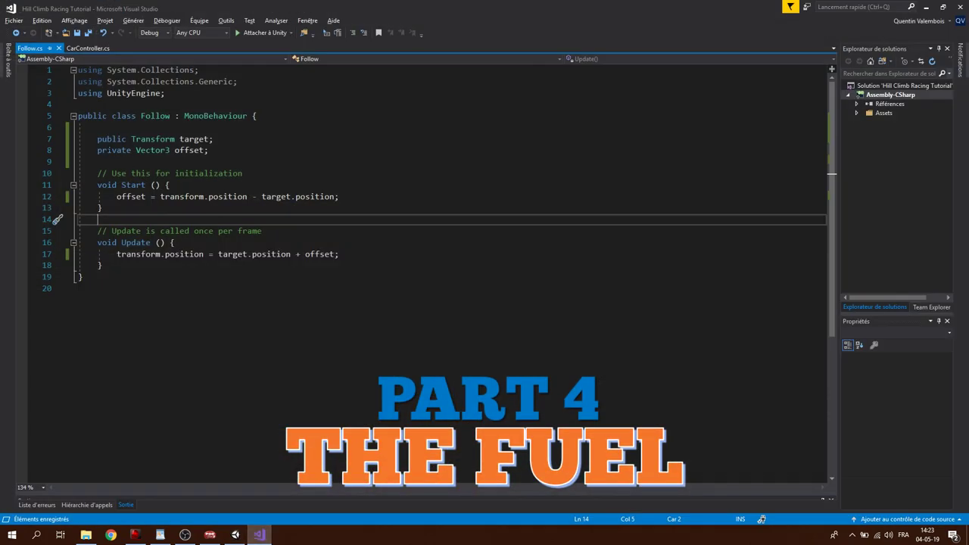
Add public float fields fuel = 1 and fuelconsumption = 0.1f to CarController.
{"action": "left_click", "coordinate": [88, 49]}
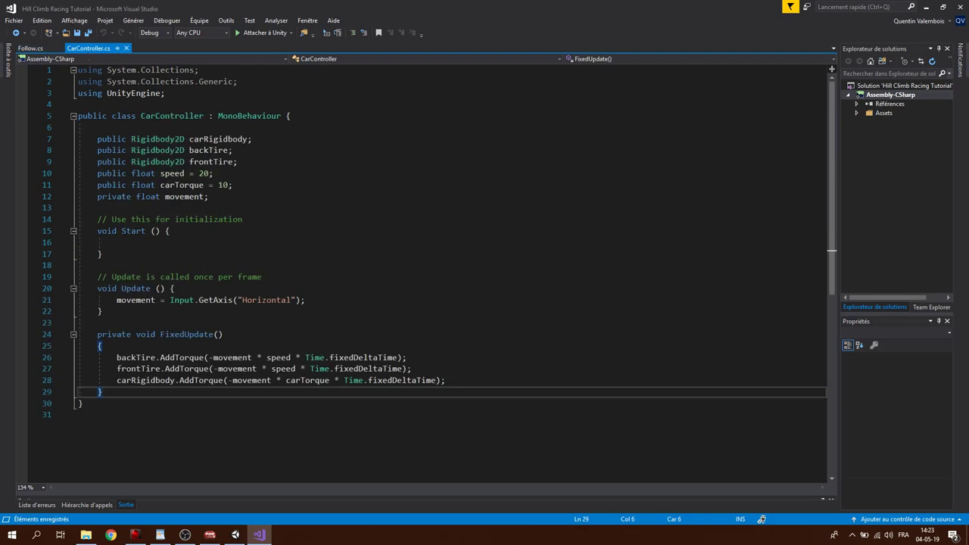
{"action": "left_click", "coordinate": [109, 126]}
{"action": "key", "text": "Return"}
{"action": "type", "text": "public float fuel"}
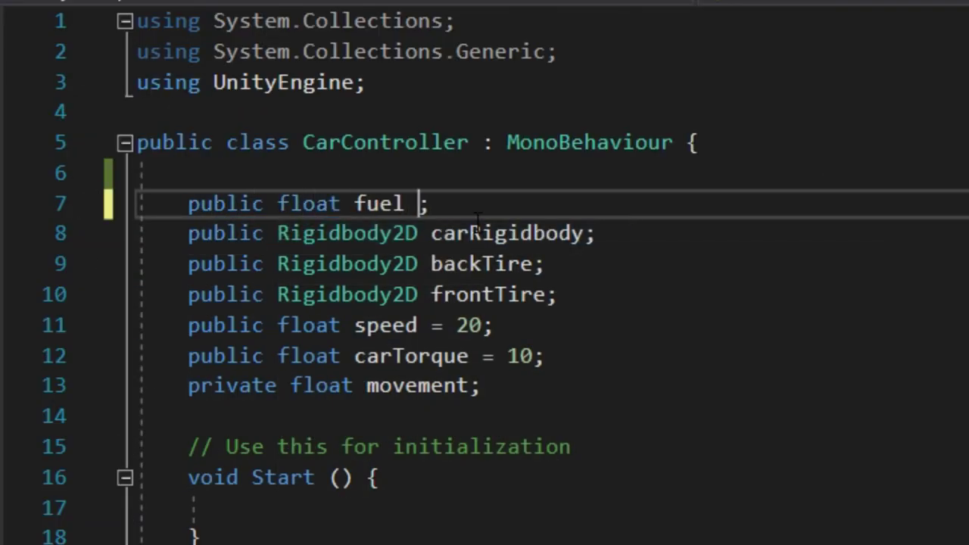
{"action": "type", "text": "= 1"}
{"action": "left_click", "coordinate": [400, 386]}
{"action": "key", "text": "Return"}
{"action": "type", "text": "public float fuelconsumption = 0.1f;"}
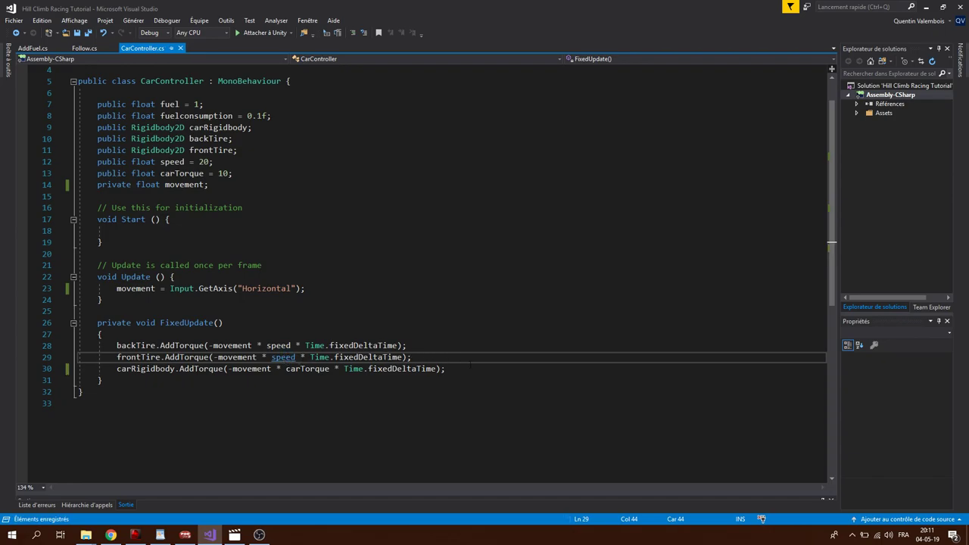
In FixedUpdate, subtract fuelconsumption × Mathf.Abs(movement) × Time.fixedDeltaTime from fuel.
{"action": "left_click", "coordinate": [474, 369]}
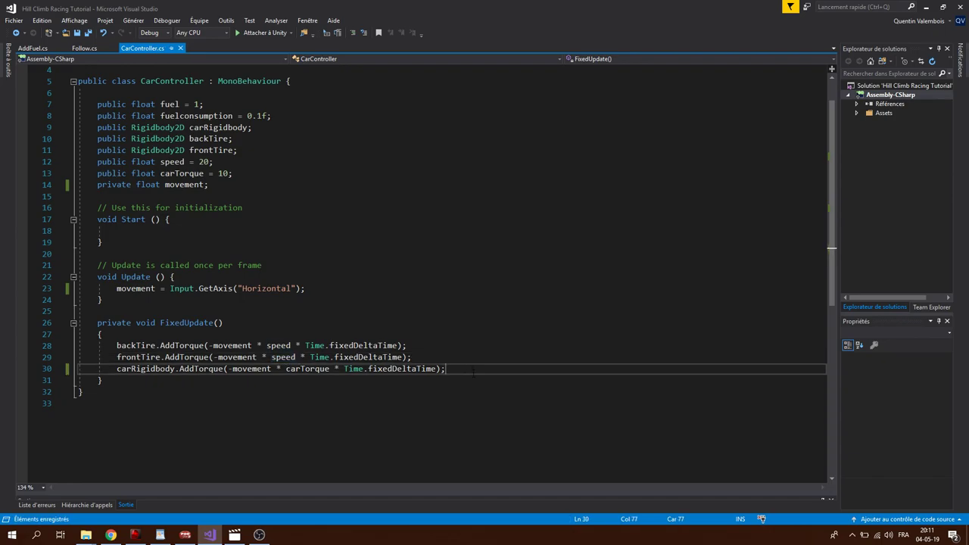
{"action": "key", "text": "Return"}
{"action": "key", "text": "Return"}
{"action": "type", "text": "fuel -= "}
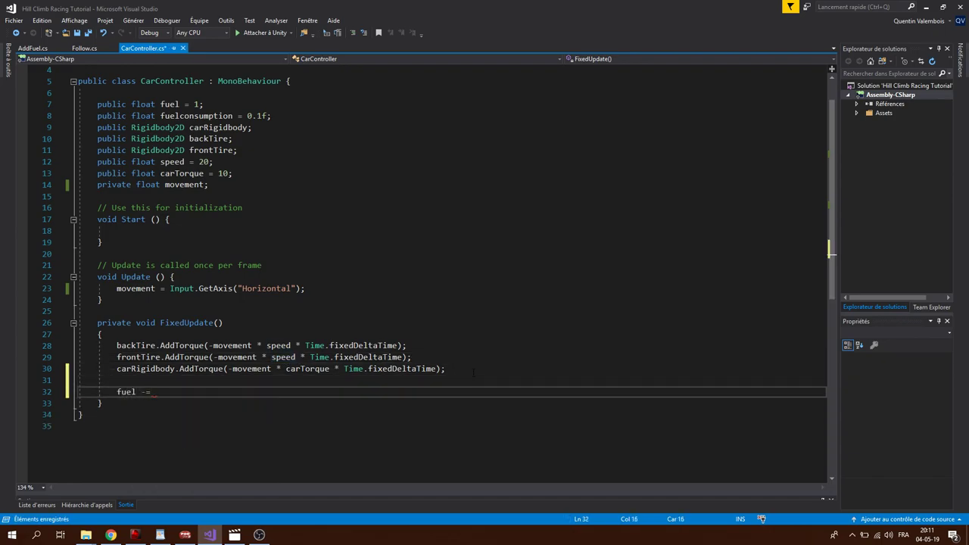
{"action": "type", "text": "fuelcon"}
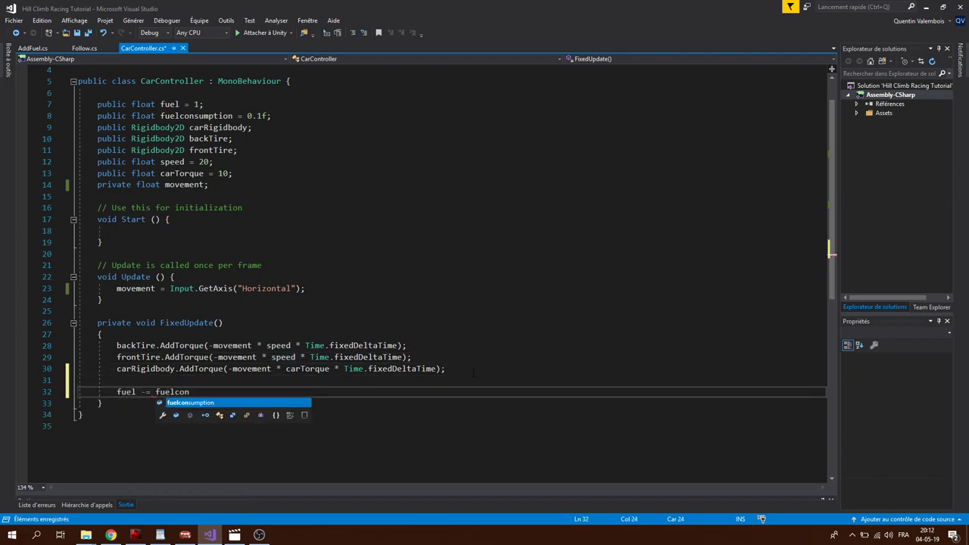
{"action": "key", "text": "Tab"}
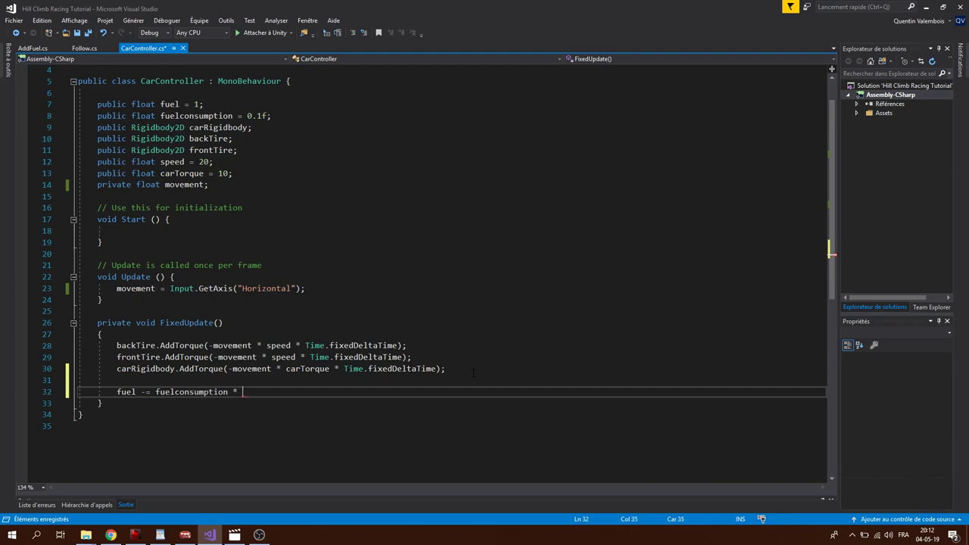
{"action": "type", "text": "Mathf."}
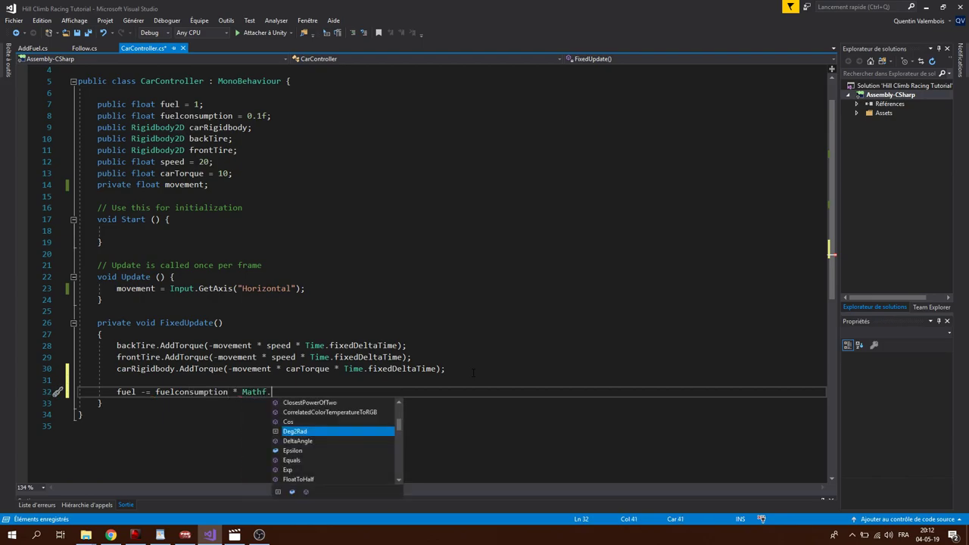
{"action": "type", "text": "mo"}
{"action": "key", "text": "BackSpace"}
{"action": "key", "text": "BackSpace"}
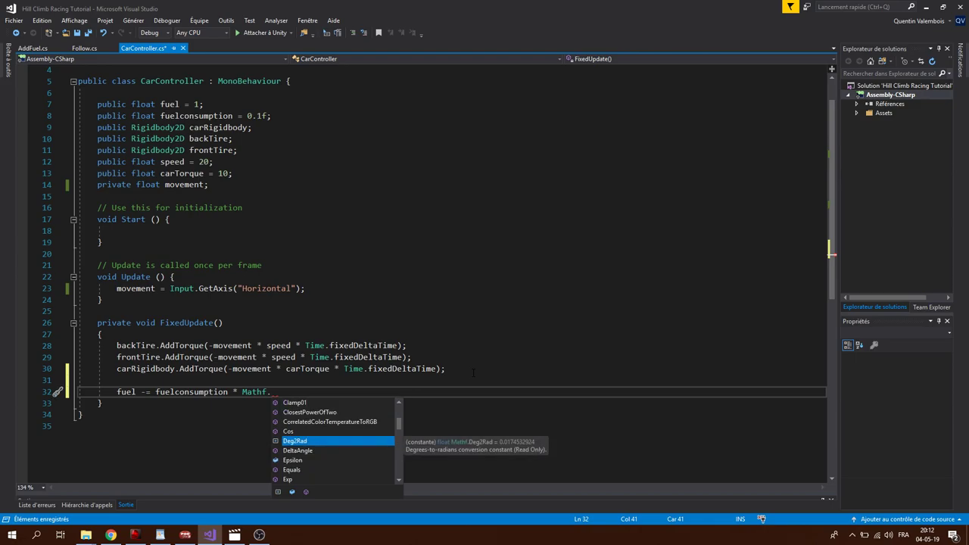
{"action": "type", "text": "ab("}
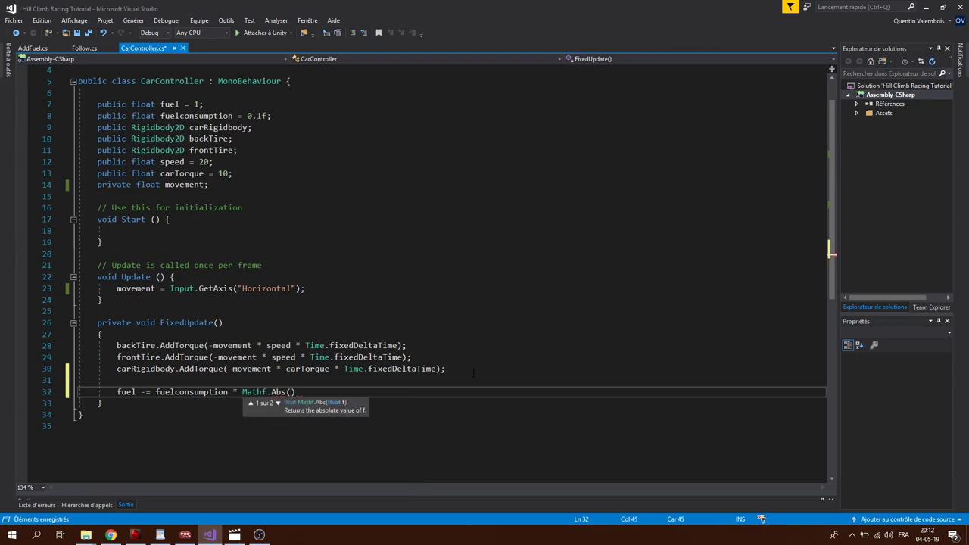
{"action": "type", "text": "mov"}
{"action": "type", "text": ")"}
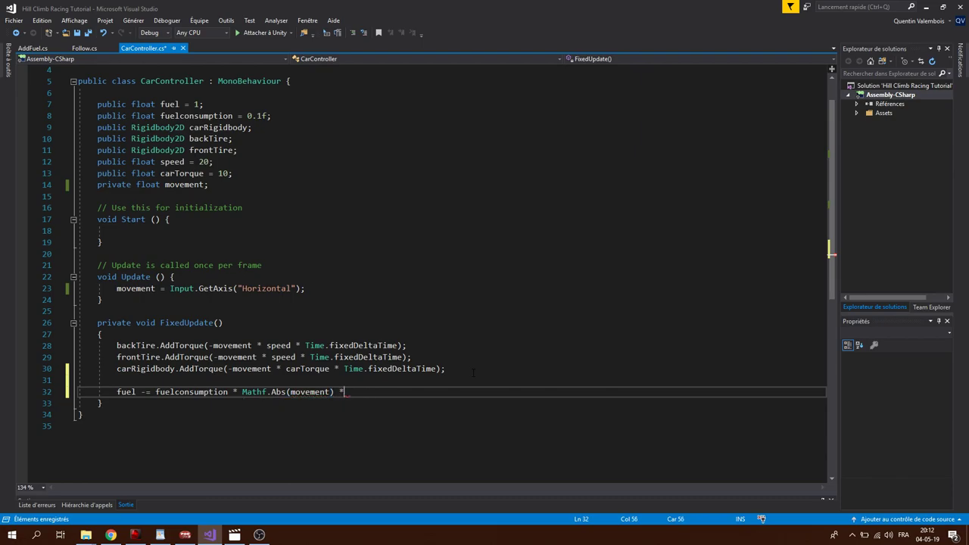
{"action": "type", "text": "ime."}
{"action": "type", "text": "f;"}
Add an if (fuel > 0) block at the start of FixedUpdate.
{"action": "left_click", "coordinate": [165, 334]}
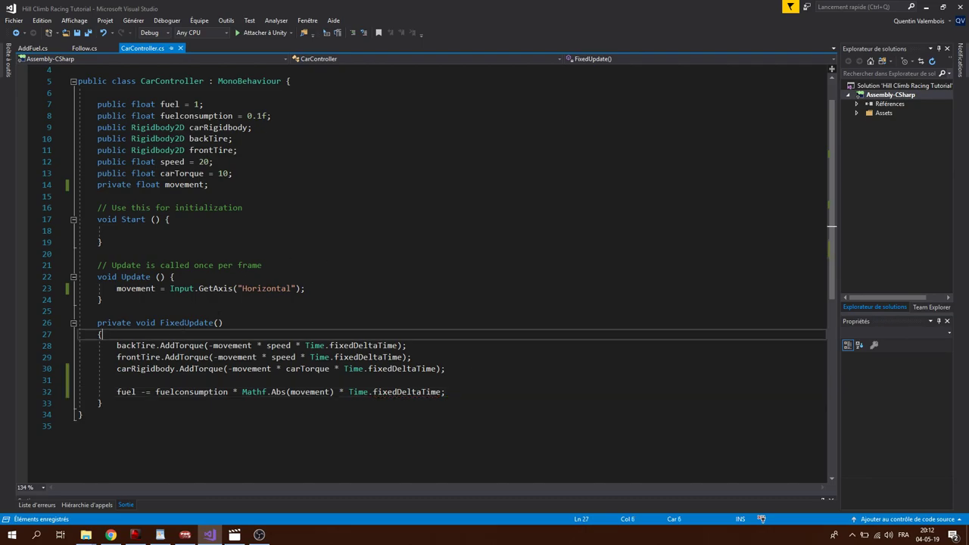
{"action": "key", "text": "Return"}
{"action": "type", "text": "if(f"}
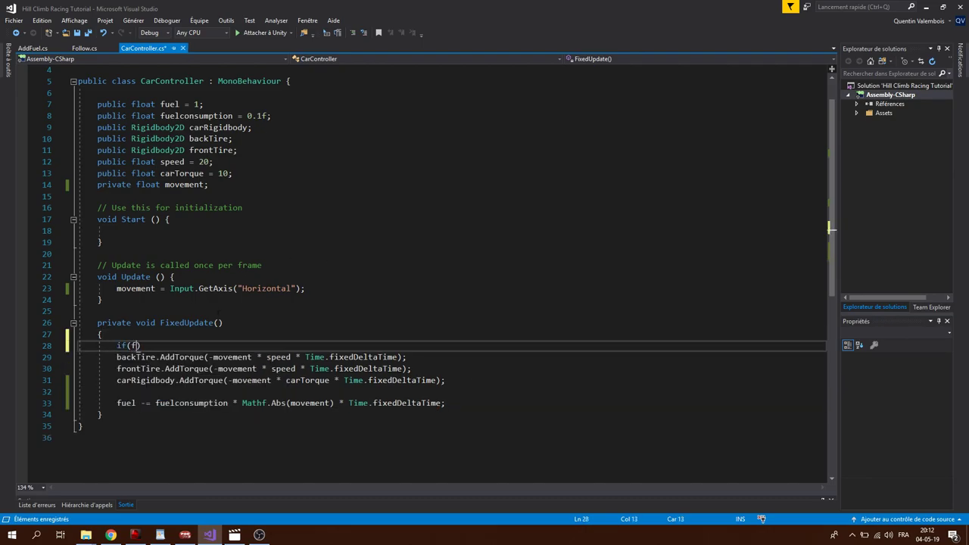
{"action": "type", "text": "uel>0"}
{"action": "key", "text": "Return"}
{"action": "type", "text": "{"}
{"action": "key", "text": "Return"}
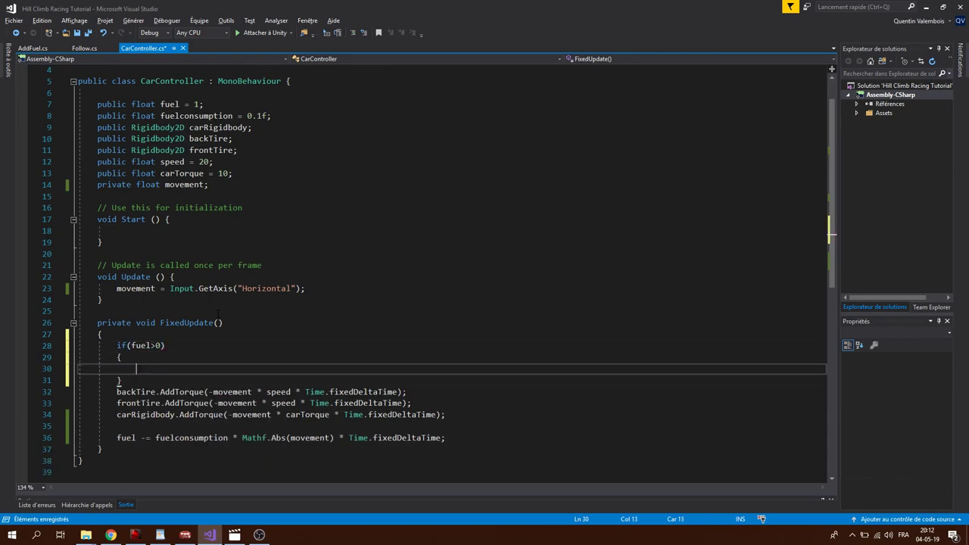
{"action": "key", "text": "Return"}
Move the three AddTorque lines inside the fuel check block.
{"action": "left_click_drag", "start_coordinate": [457, 427], "coordinate": [461, 388]}
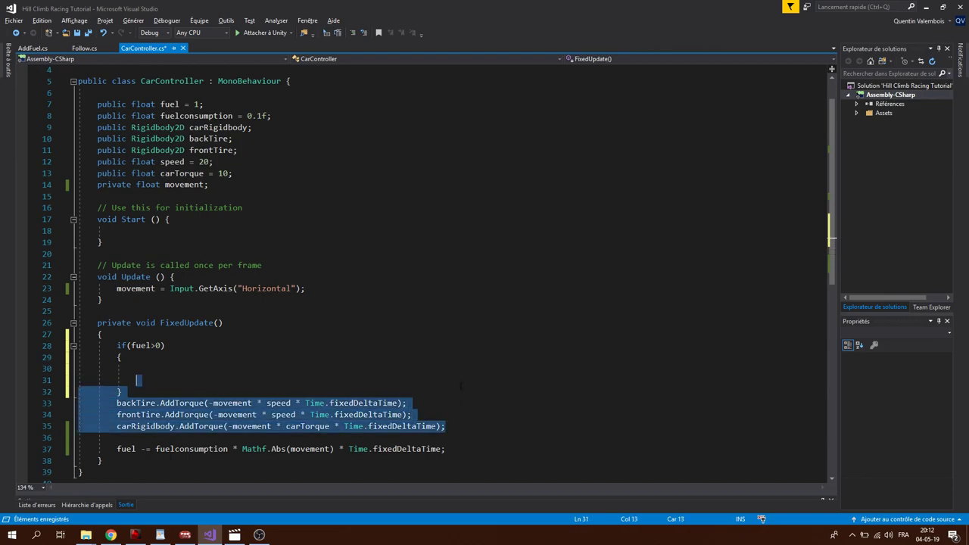
{"action": "left_click", "coordinate": [461, 386]}
{"action": "left_click_drag", "start_coordinate": [79, 403], "coordinate": [446, 426]}
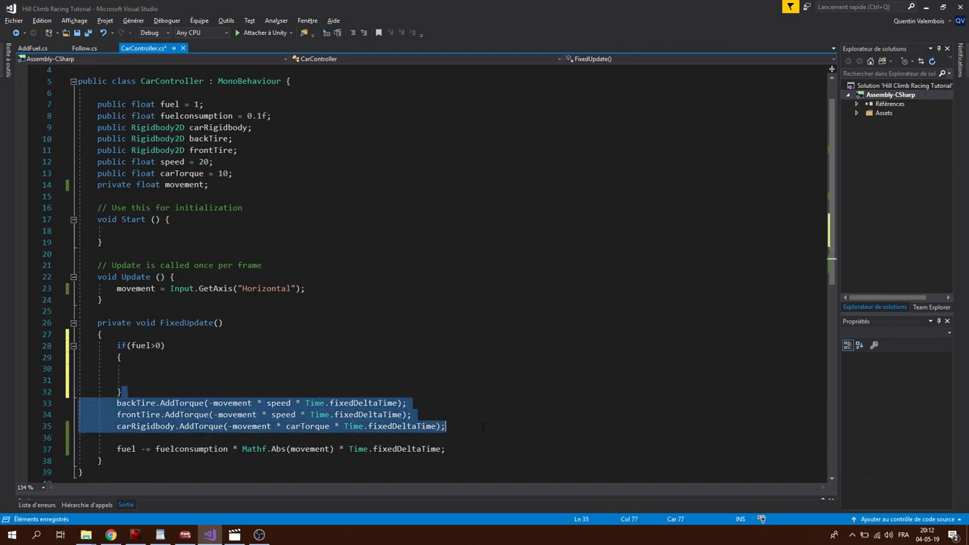
{"action": "key", "text": "ctrl+x"}
{"action": "left_click", "coordinate": [136, 368]}
{"action": "key", "text": "ctrl+v"}
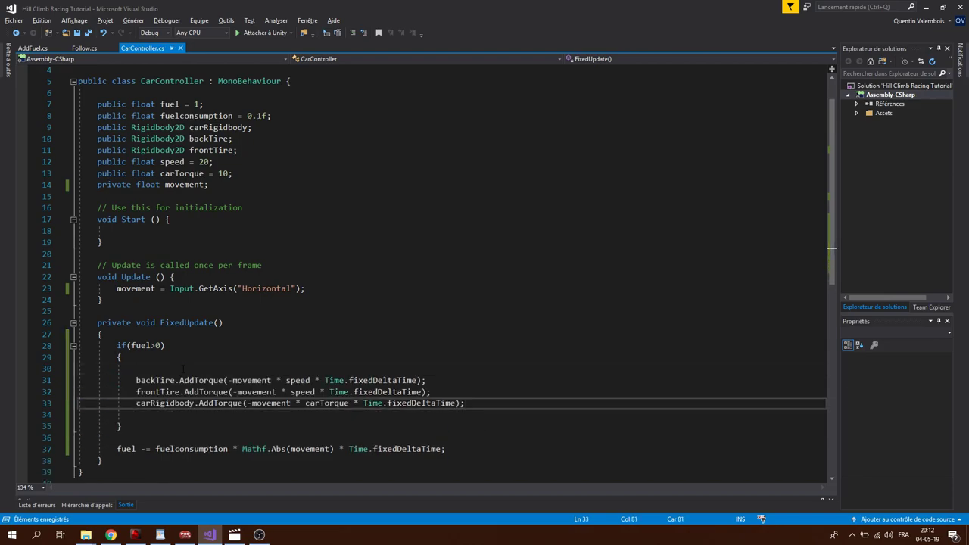
{"action": "left_click", "coordinate": [174, 361]}
{"action": "key", "text": "Delete"}
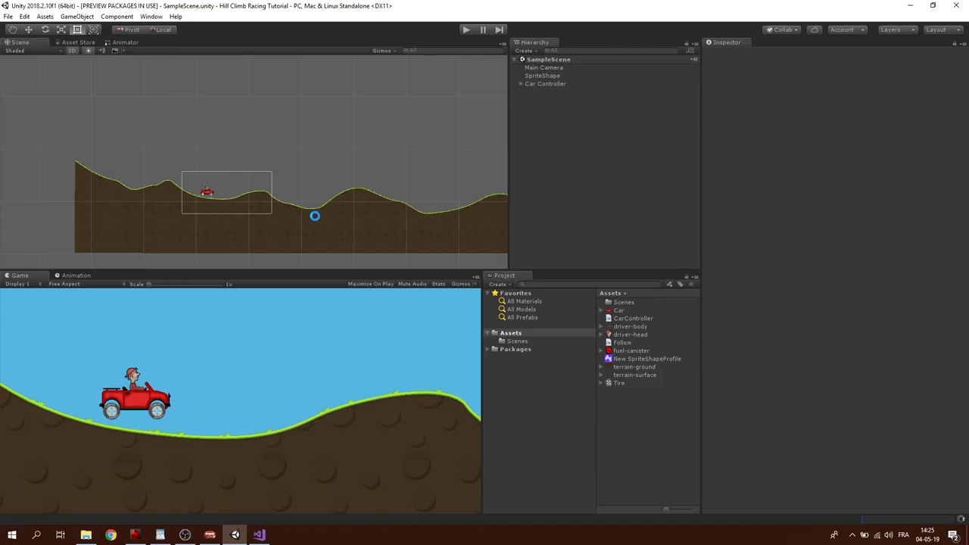
Add a UI Image to the scene from the Hierarchy context menu.
{"action": "scroll", "coordinate": [241, 217], "scroll_direction": "up", "scroll_amount": 1}
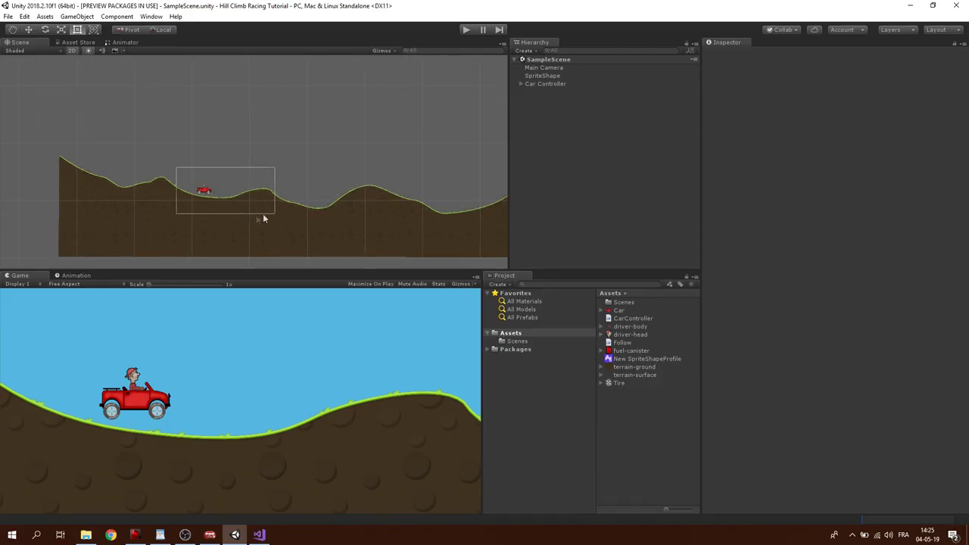
{"action": "right_click", "coordinate": [531, 100]}
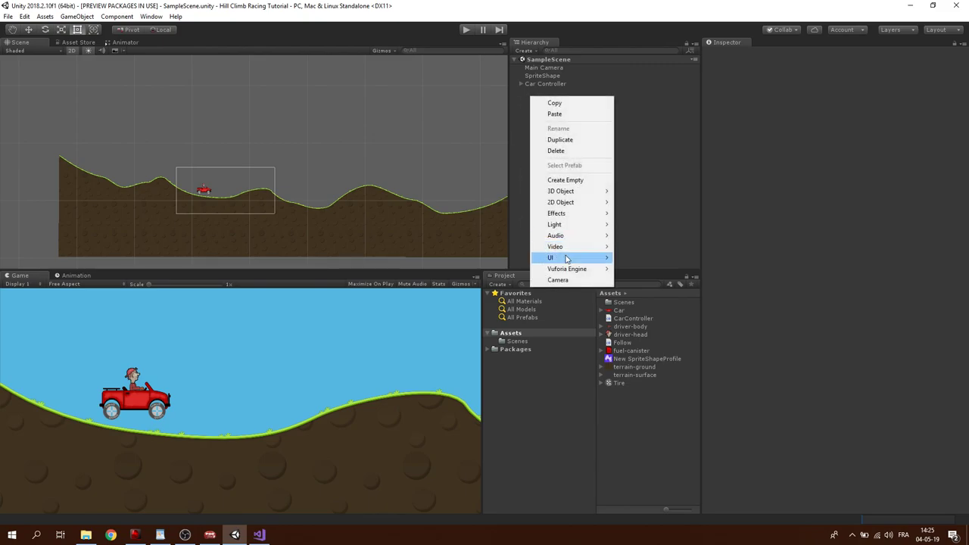
{"action": "mouse_move", "coordinate": [560, 257]}
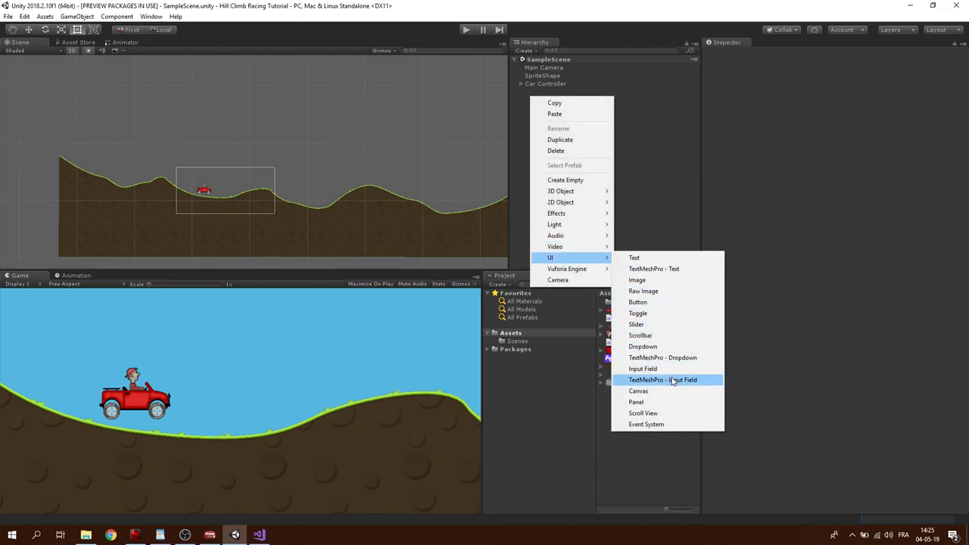
{"action": "left_click", "coordinate": [651, 281]}
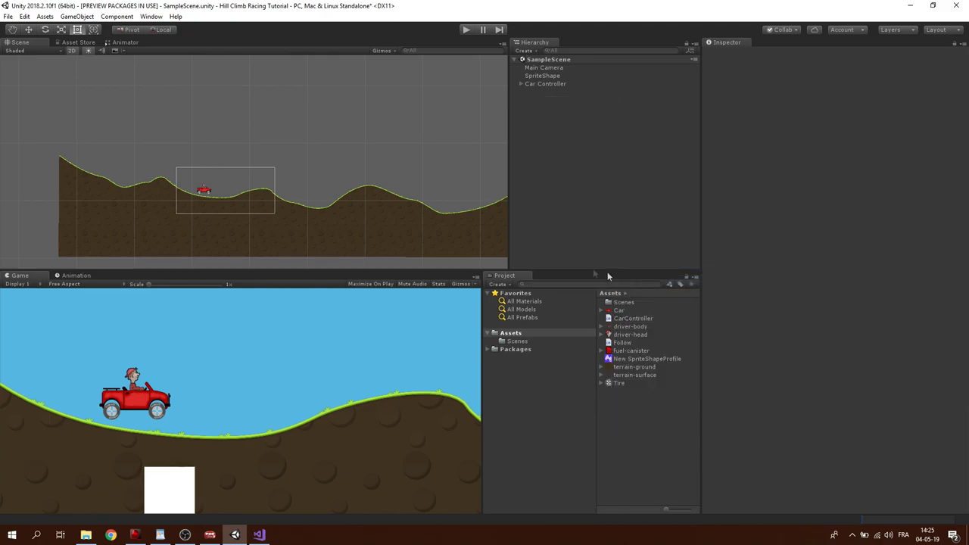
Move the Image to the Canvas's top-right corner and give it the fuel-canister sprite.
{"action": "scroll", "coordinate": [235, 208], "scroll_direction": "down", "scroll_amount": 3}
{"action": "scroll", "coordinate": [342, 178], "scroll_direction": "down", "scroll_amount": 2}
{"action": "scroll", "coordinate": [416, 161], "scroll_direction": "down", "scroll_amount": 2}
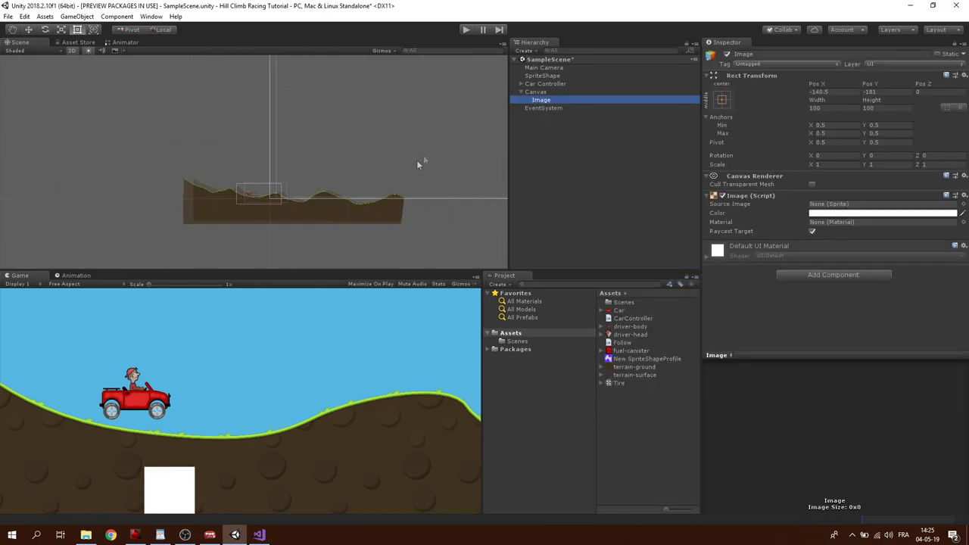
{"action": "double_click", "coordinate": [540, 92]}
{"action": "left_click", "coordinate": [541, 100]}
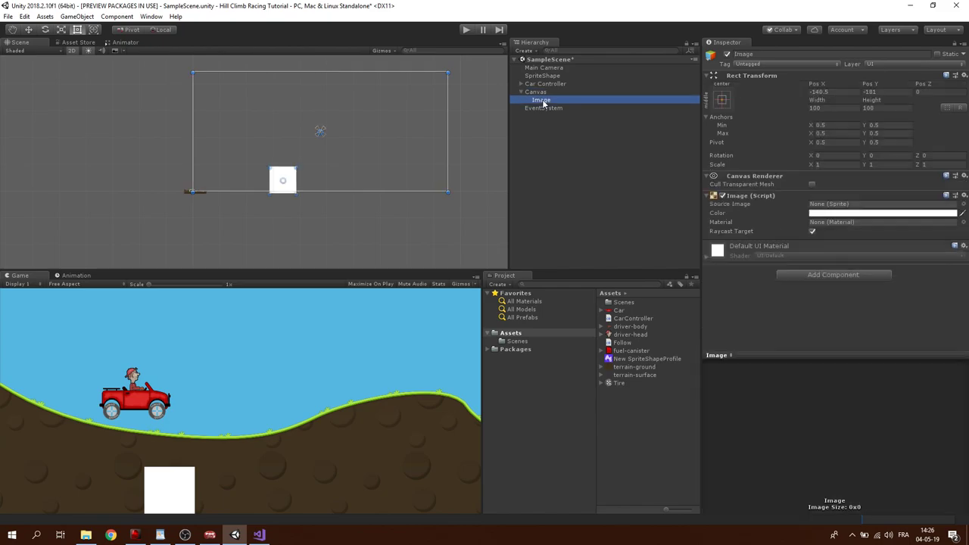
{"action": "left_click_drag", "start_coordinate": [289, 182], "coordinate": [427, 96]}
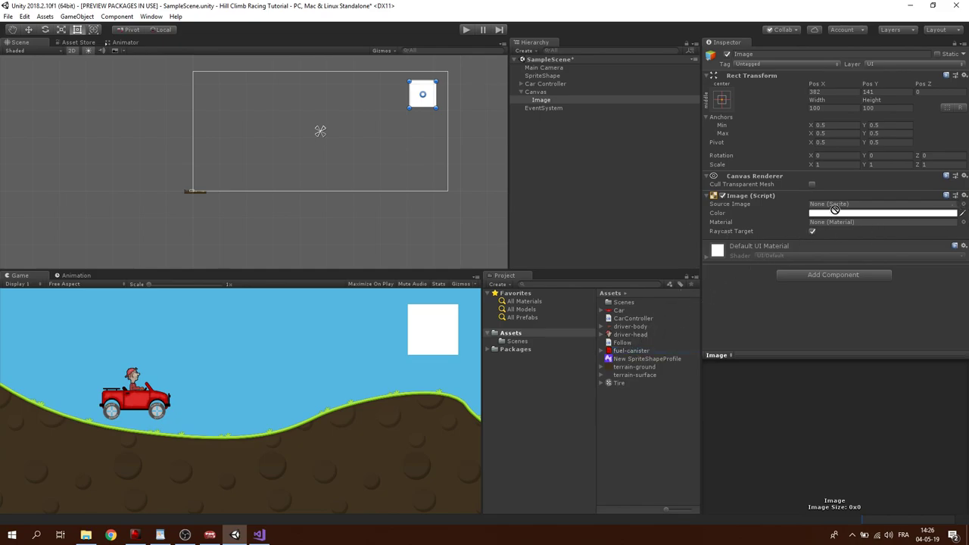
{"action": "left_click_drag", "start_coordinate": [835, 210], "coordinate": [833, 204]}
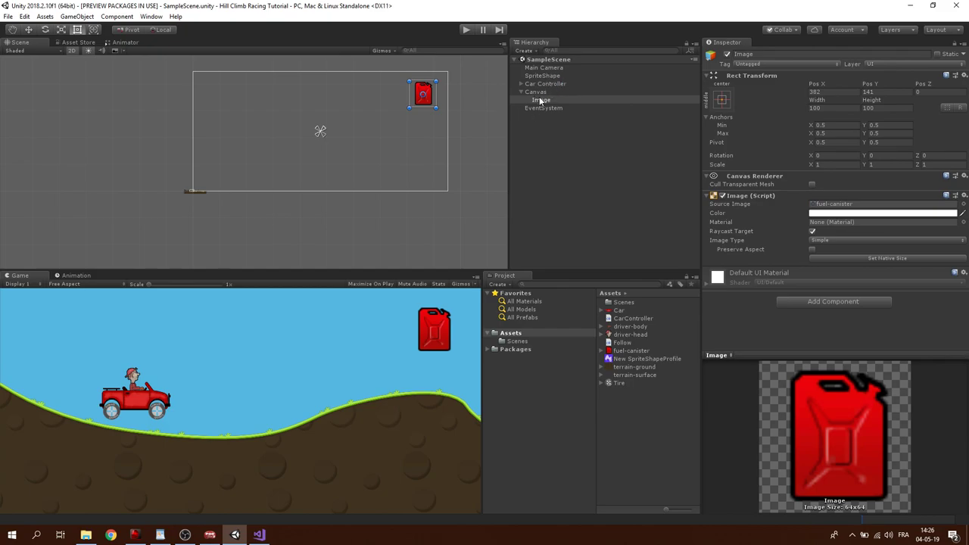
Set the canister image type to Filled, with Vertical fill from the bottom.
{"action": "left_click", "coordinate": [848, 240]}
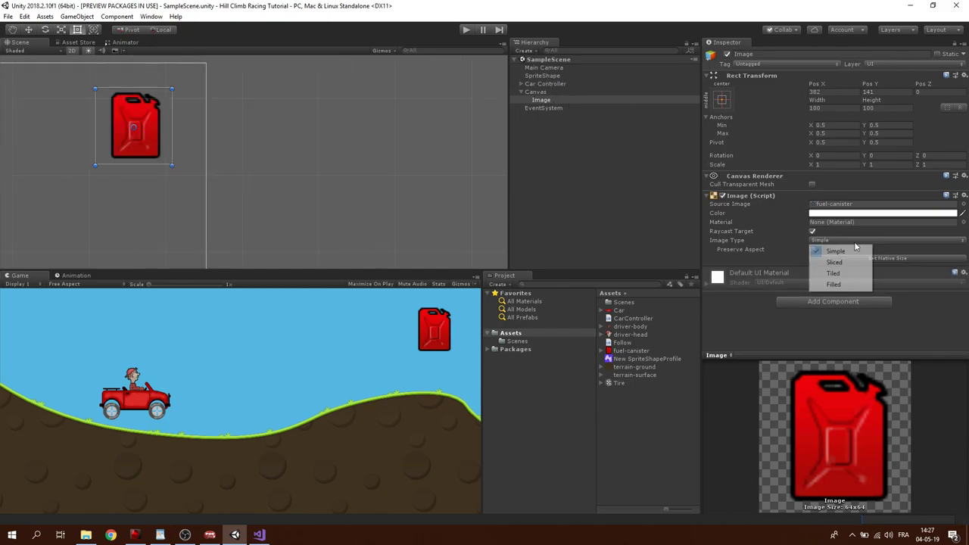
{"action": "left_click", "coordinate": [851, 284]}
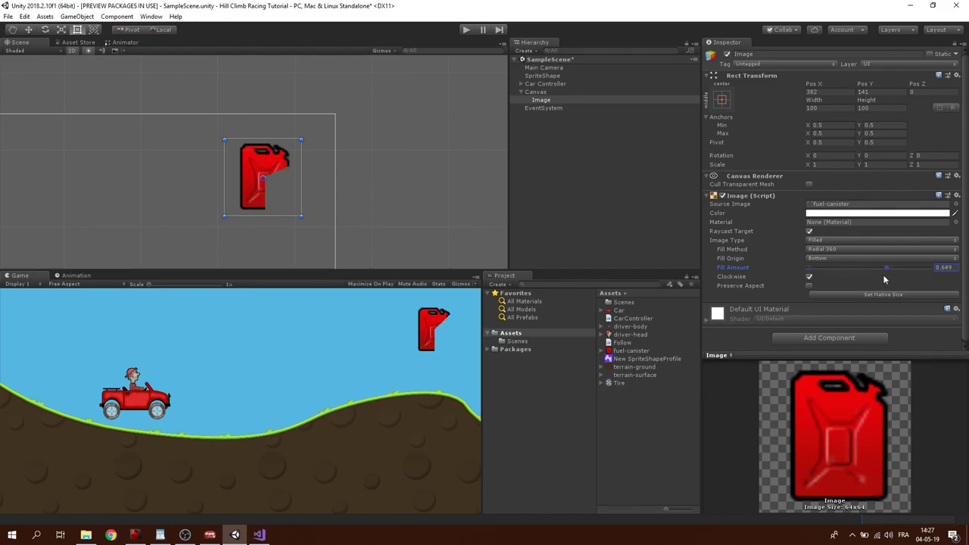
{"action": "left_click", "coordinate": [830, 251]}
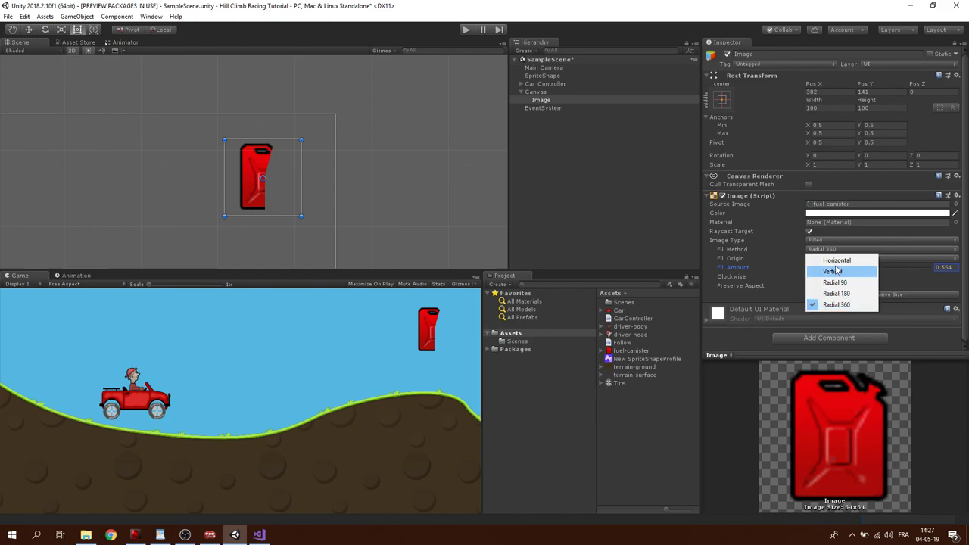
{"action": "left_click", "coordinate": [835, 261]}
{"action": "left_click", "coordinate": [835, 250]}
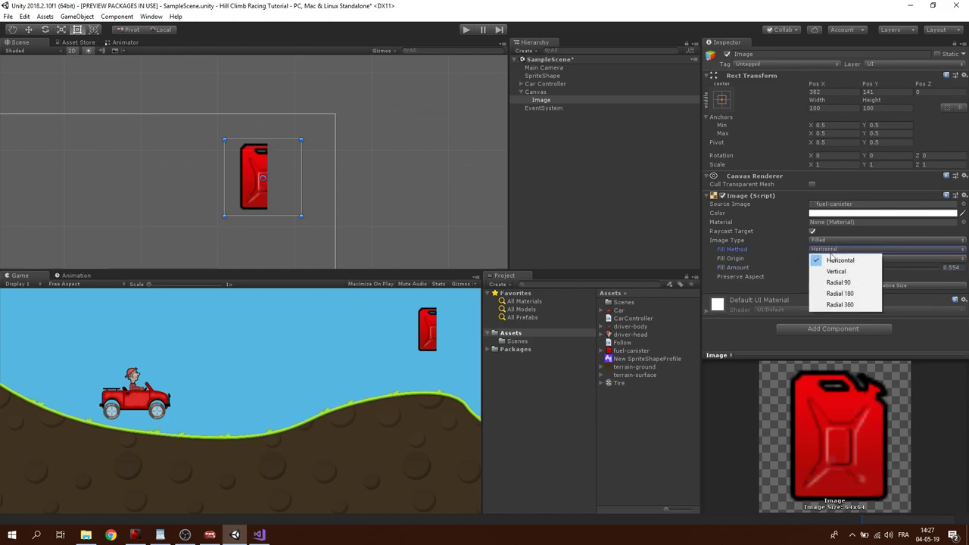
{"action": "left_click", "coordinate": [839, 271]}
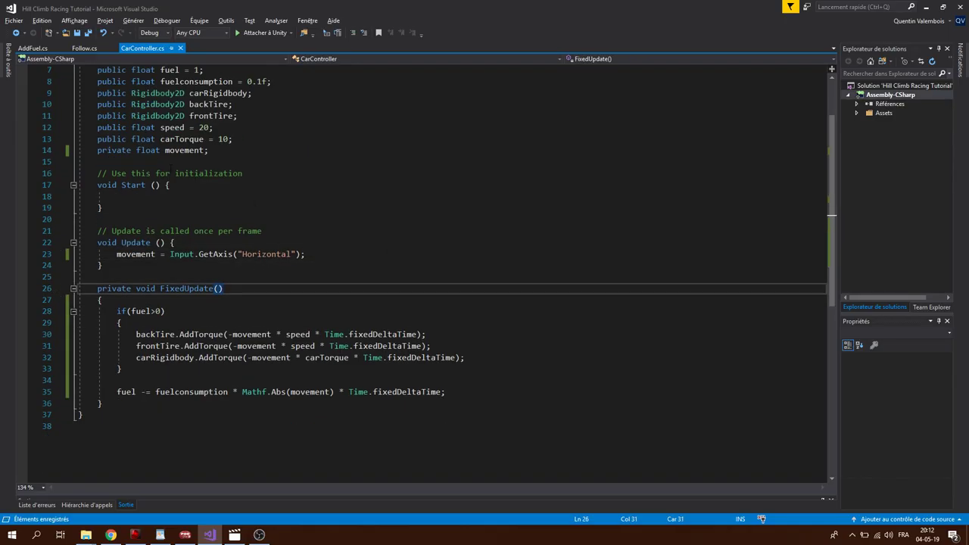
Declare a public UnityEngine.UI.Image image field in CarController.
{"action": "left_click", "coordinate": [170, 161]}
{"action": "key", "text": "Return"}
{"action": "type", "text": "public UnityEngine"}
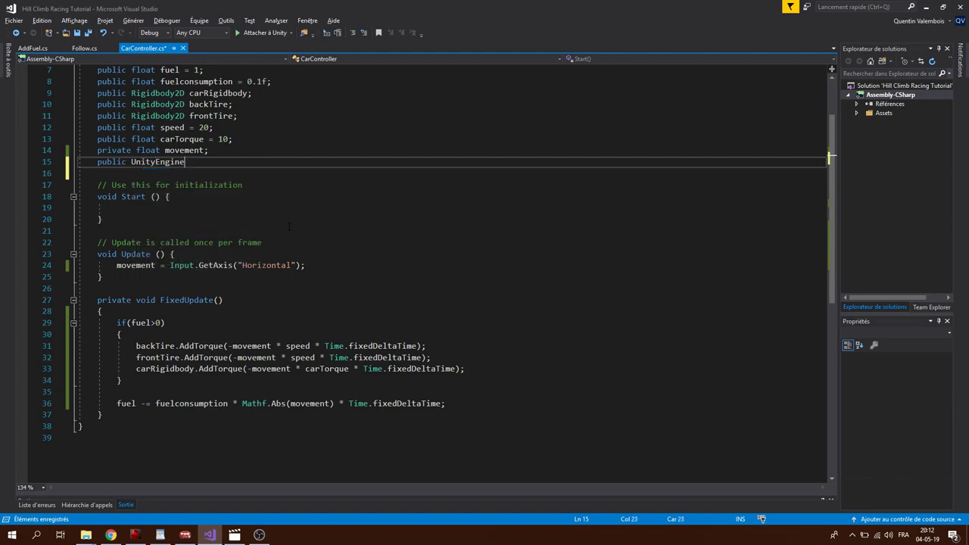
{"action": "type", "text": ".UI image;"}
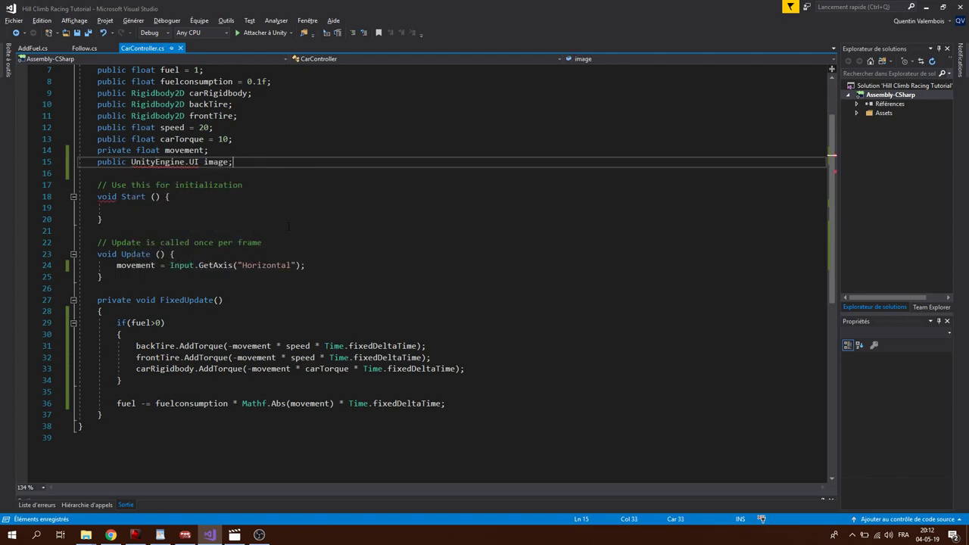
{"action": "left_click", "coordinate": [198, 162]}
{"action": "type", "text": ".Im"}
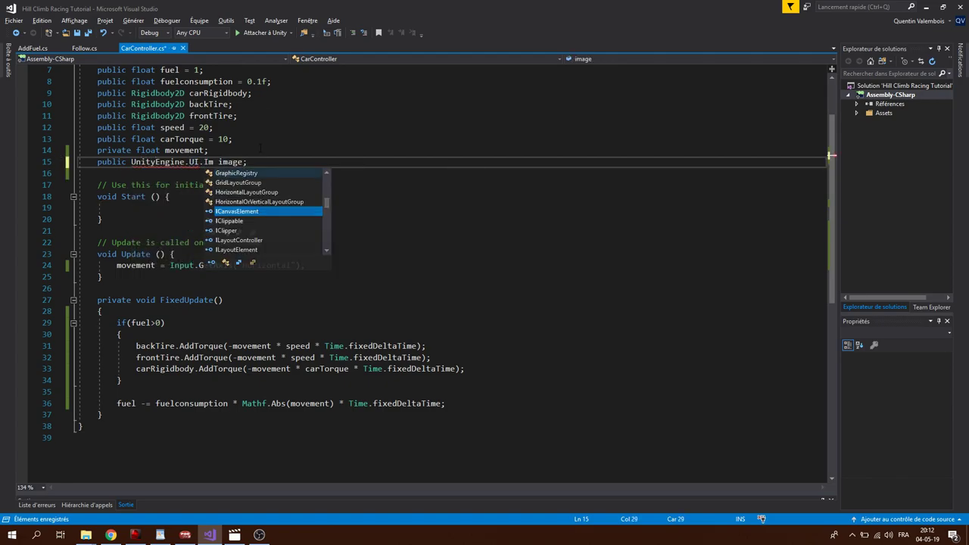
{"action": "key", "text": "Tab"}
In Update, set image.fillAmount to fuel every frame.
{"action": "left_click", "coordinate": [338, 264]}
{"action": "key", "text": "Return"}
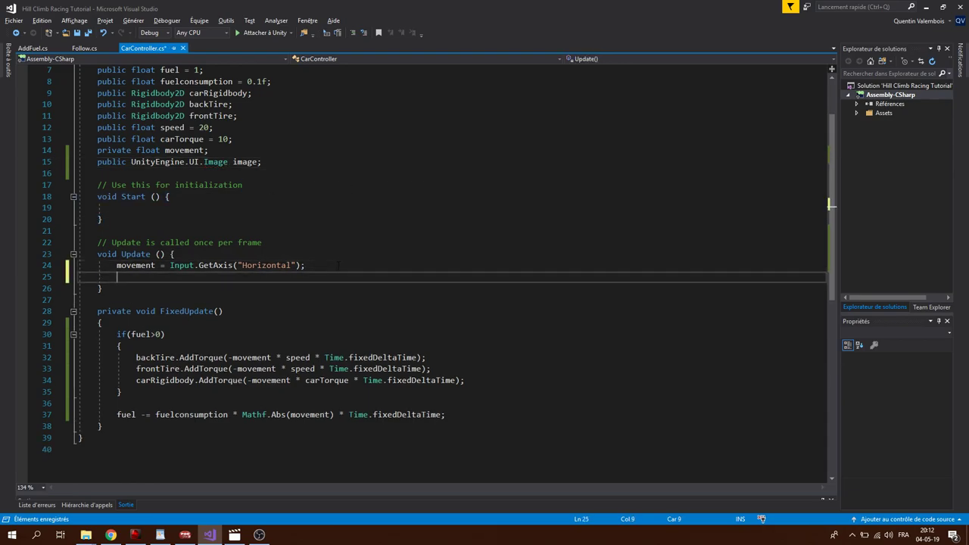
{"action": "type", "text": "image.fi"}
{"action": "key", "text": "Tab"}
{"action": "type", "text": "= f"}
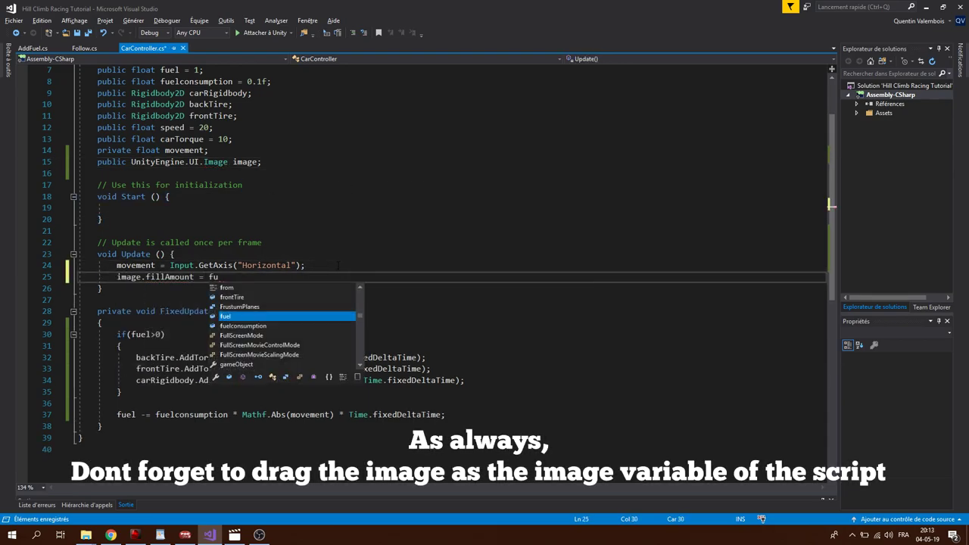
{"action": "type", "text": "uel;"}
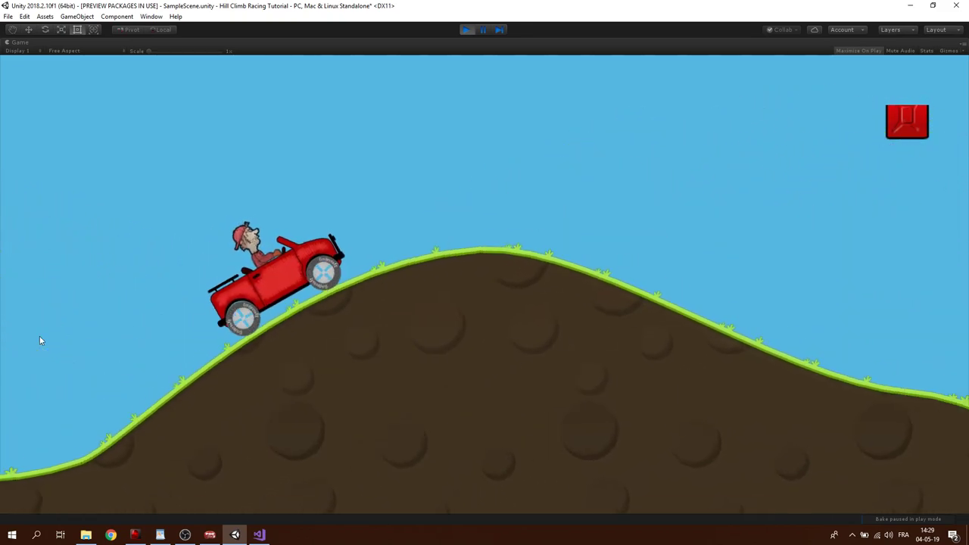
Stop the play test with Ctrl+P.
{"action": "key", "text": "ctrl+p"}
Move the canister into a track dip and add a trigger Circle Collider 2D.
{"action": "middle_click_drag", "start_coordinate": [359, 159], "coordinate": [359, 138]}
{"action": "key", "text": "w"}
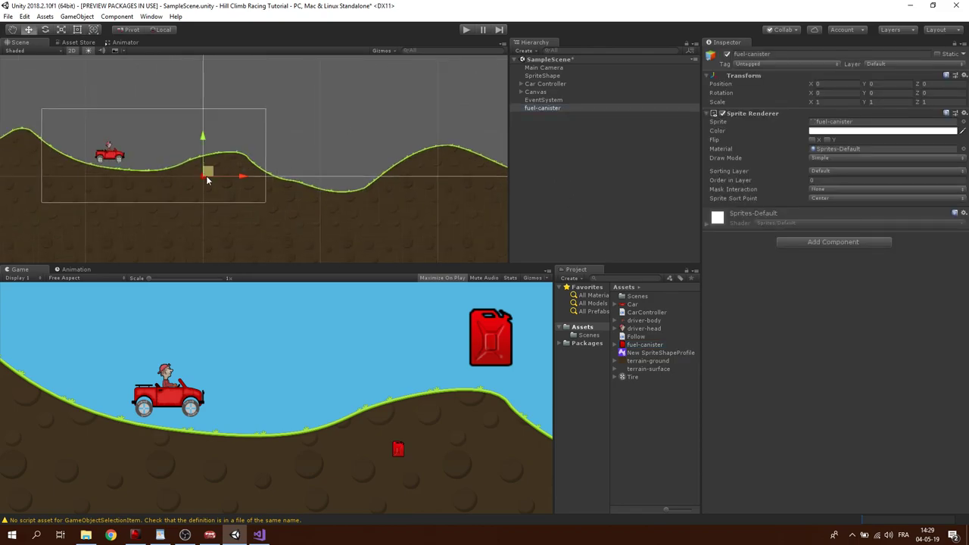
{"action": "left_click", "coordinate": [465, 159]}
{"action": "scroll", "coordinate": [372, 201], "scroll_direction": "up", "scroll_amount": 3}
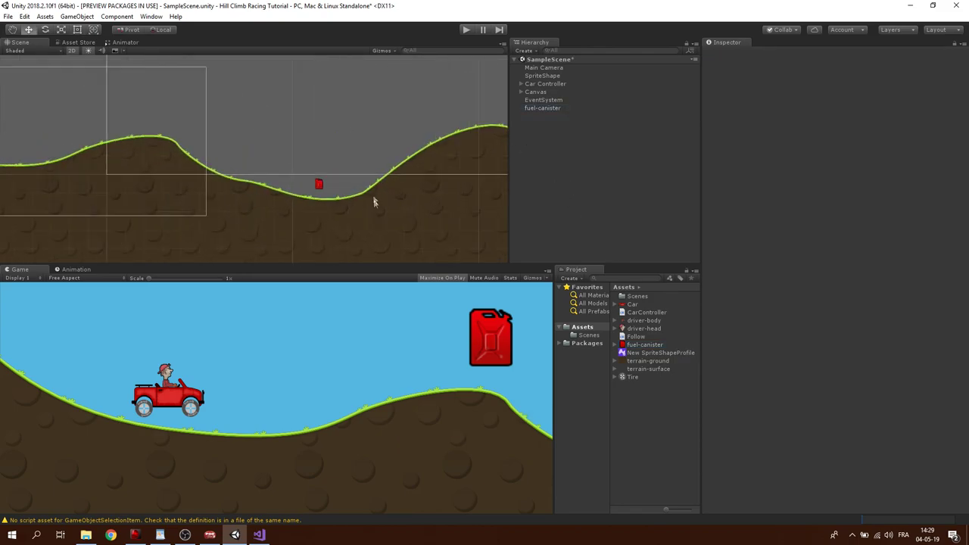
{"action": "left_click", "coordinate": [543, 108]}
{"action": "left_click", "coordinate": [798, 241]}
{"action": "type", "text": "Cir"}
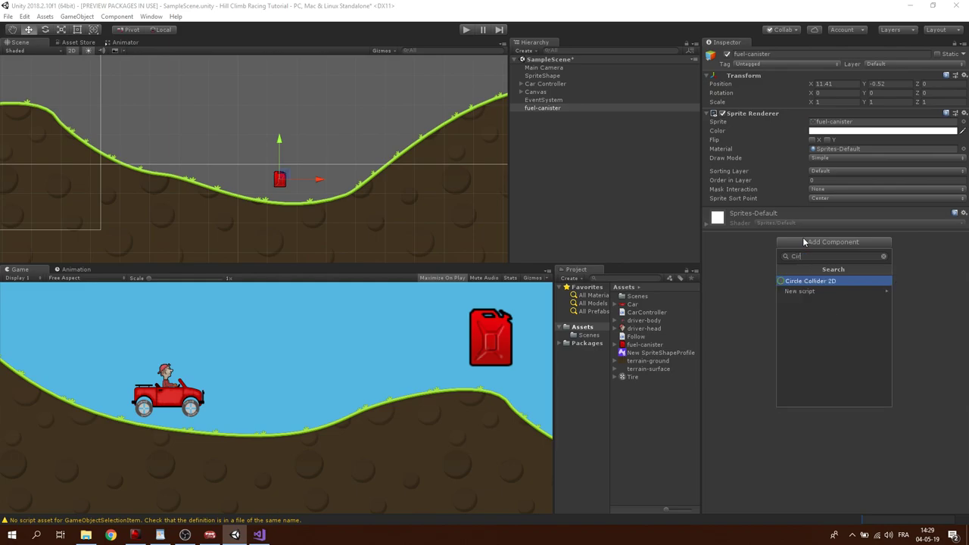
{"action": "key", "text": "Return"}
{"action": "left_click", "coordinate": [812, 243]}
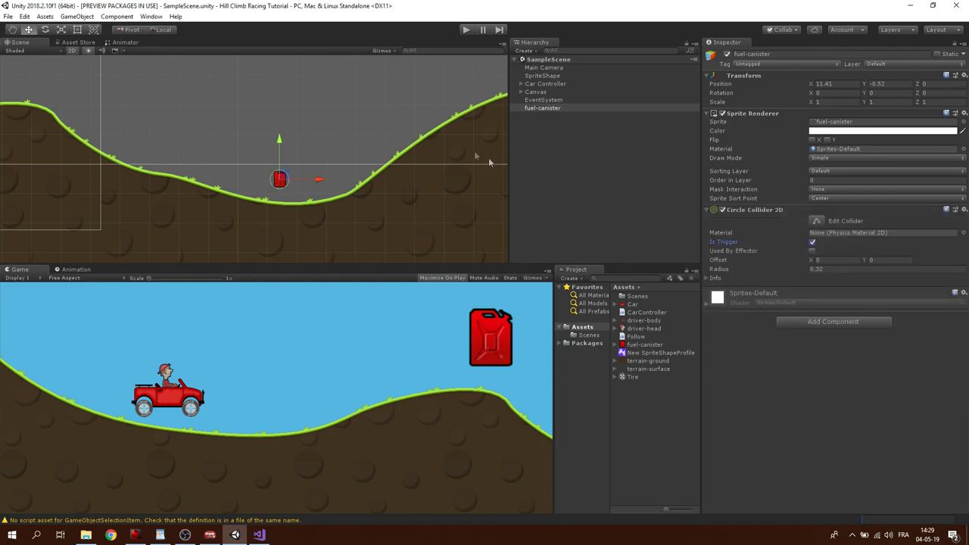
Search Add Component for a new AddFuel script on the canister.
{"action": "scroll", "coordinate": [474, 151], "scroll_direction": "up", "scroll_amount": 1}
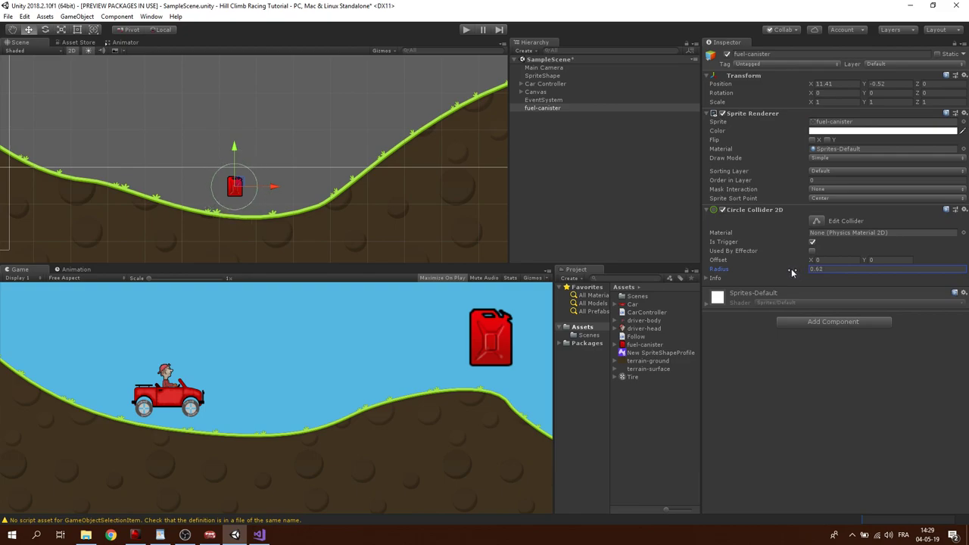
{"action": "left_click", "coordinate": [816, 323]}
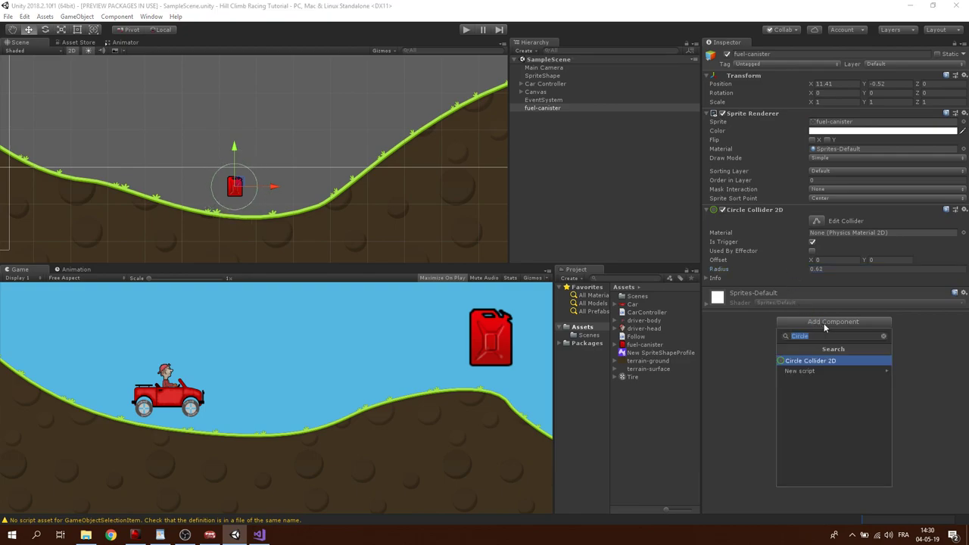
{"action": "type", "text": "AddFuel"}
Create the AddFuel script and declare a public CarController carController field.
{"action": "key", "text": "Return"}
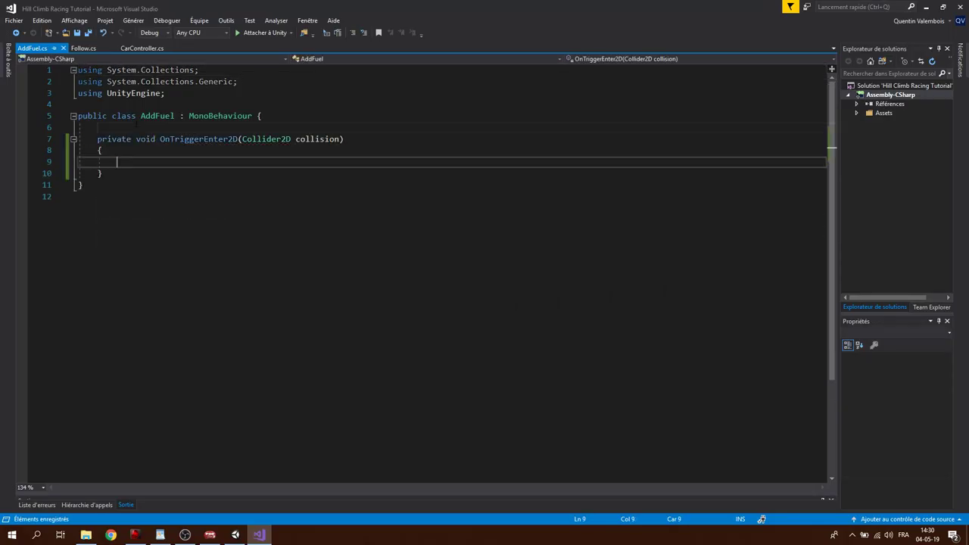
{"action": "left_click", "coordinate": [144, 128]}
{"action": "key", "text": "Return"}
{"action": "key", "text": "Return"}
{"action": "key", "text": "Up"}
{"action": "type", "text": "public c"}
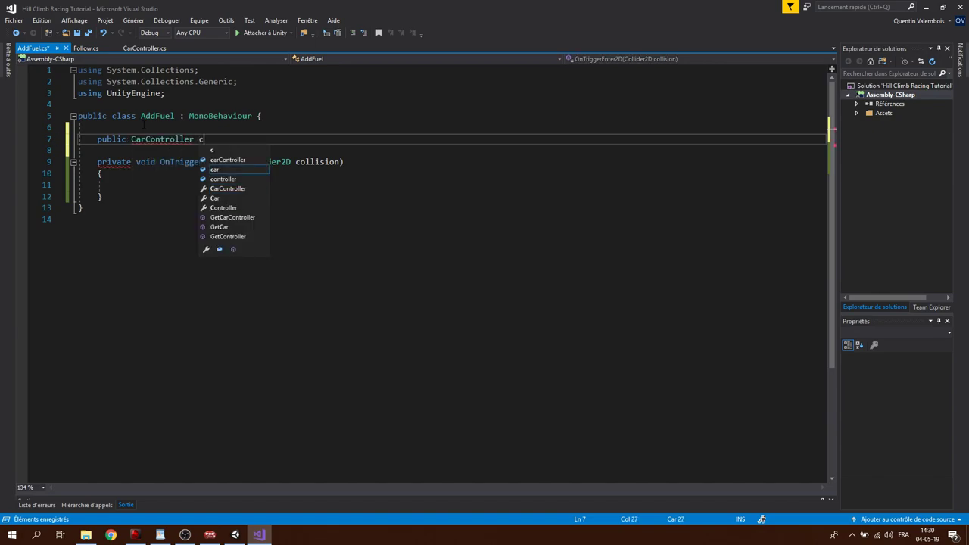
{"action": "type", "text": ";"}
In OnTriggerEnter2D, set carController.fuel to 1.
{"action": "left_click", "coordinate": [133, 185]}
{"action": "type", "text": "c."}
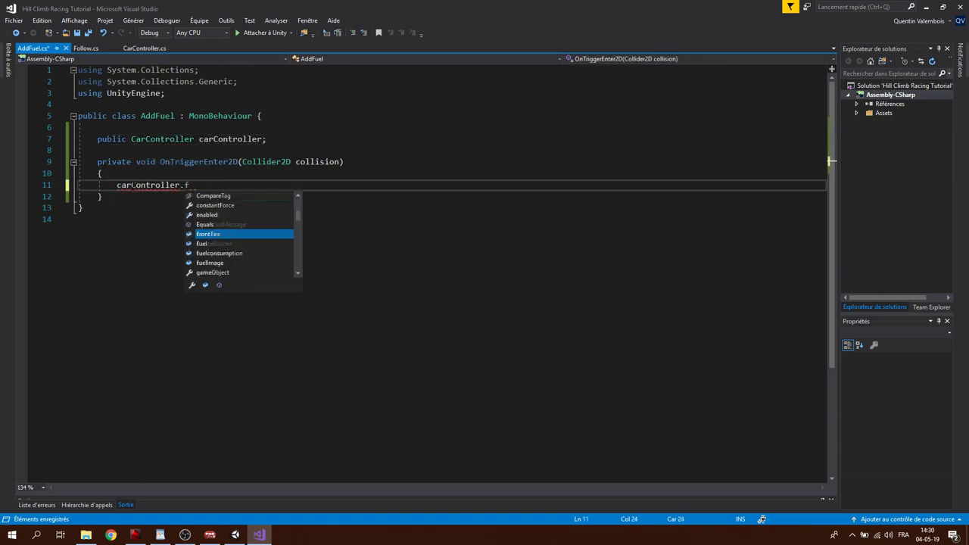
{"action": "type", "text": "fuel = 1;"}
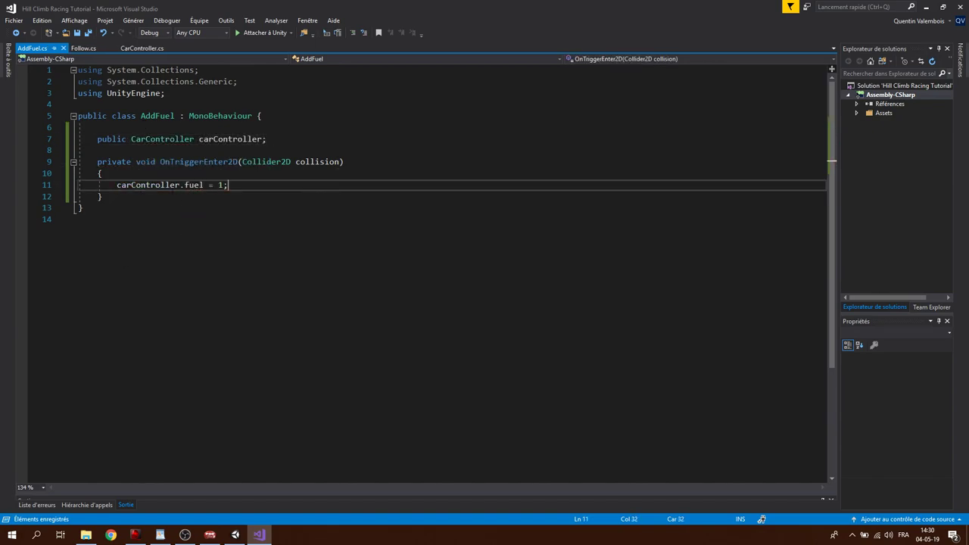
{"action": "left_click", "coordinate": [925, 7]}
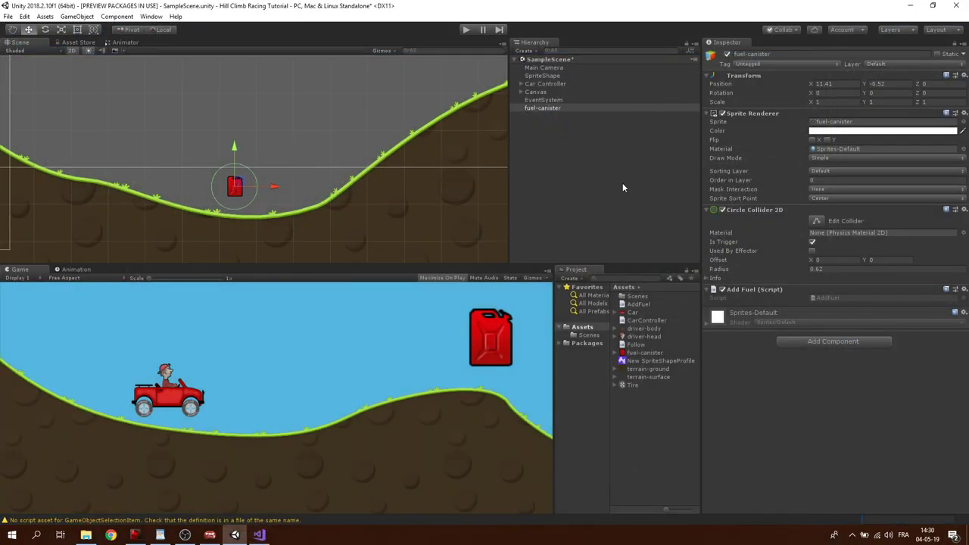
Assign the car to Add Fuel's Car Controller slot and duplicate the canister twice.
{"action": "left_click_drag", "start_coordinate": [545, 84], "coordinate": [545, 85]}
{"action": "scroll", "coordinate": [356, 199], "scroll_direction": "down", "scroll_amount": 3}
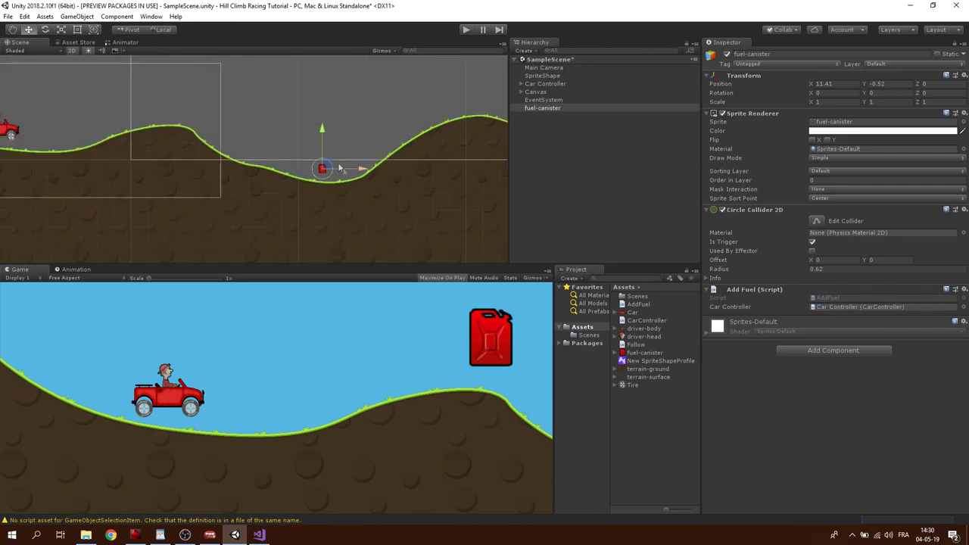
{"action": "scroll", "coordinate": [356, 198], "scroll_direction": "down", "scroll_amount": 2}
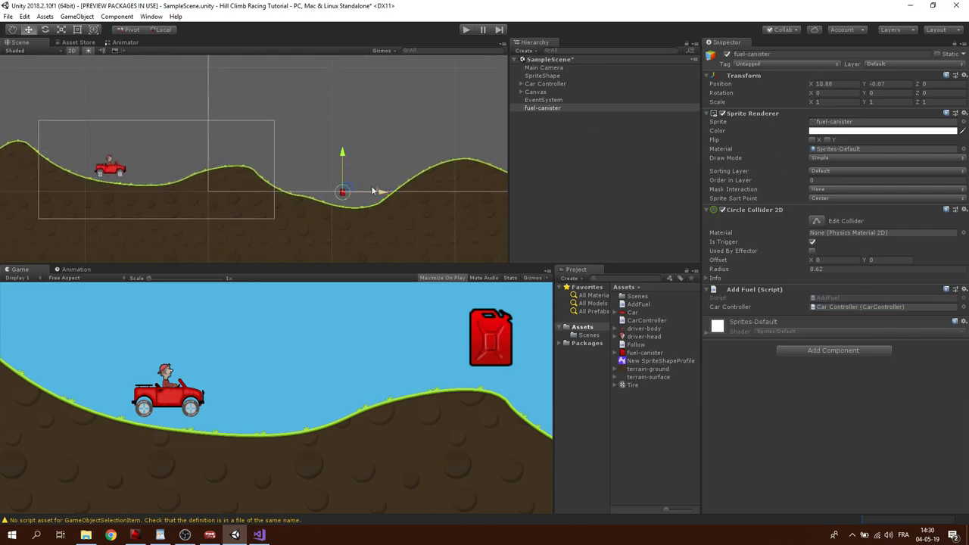
{"action": "key", "text": "ctrl+d"}
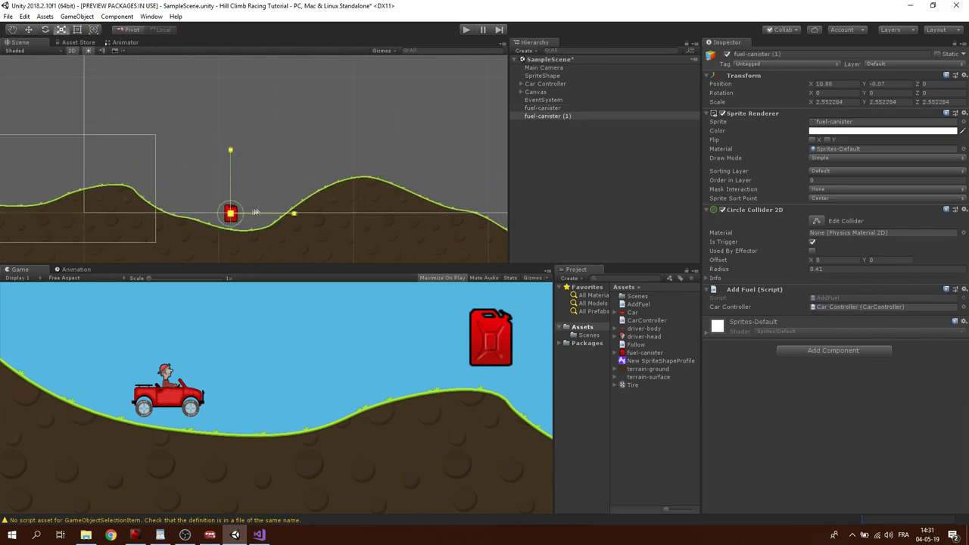
{"action": "key", "text": "ctrl+d"}
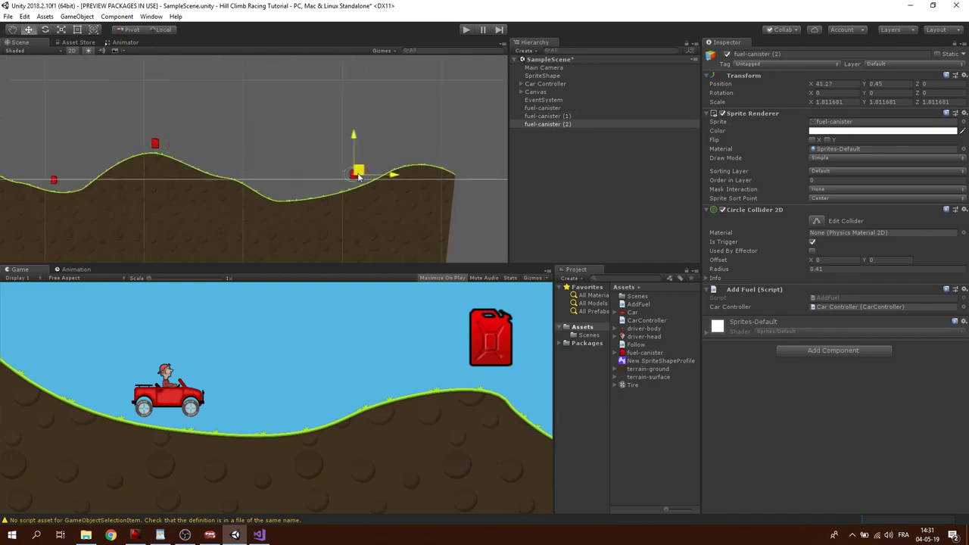
{"action": "scroll", "coordinate": [399, 157], "scroll_direction": "down", "scroll_amount": 3}
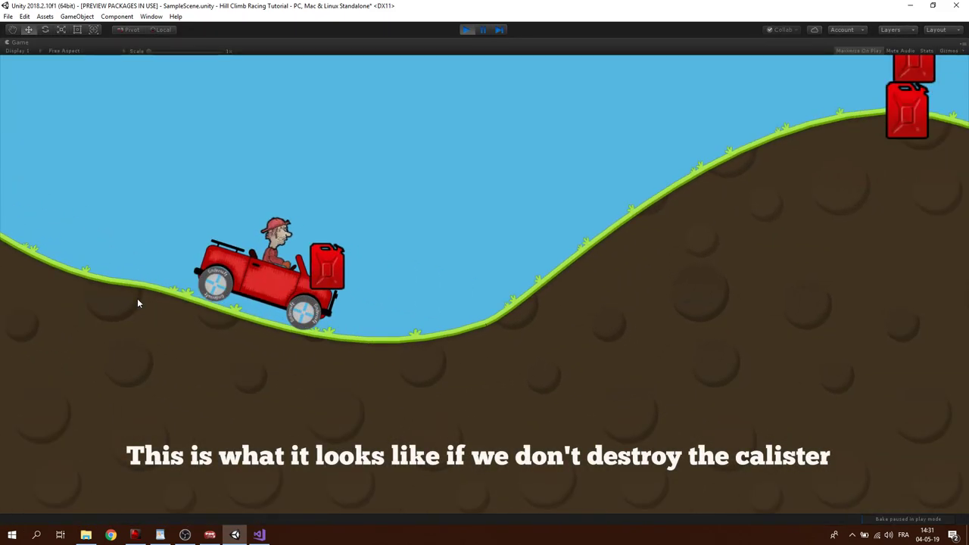